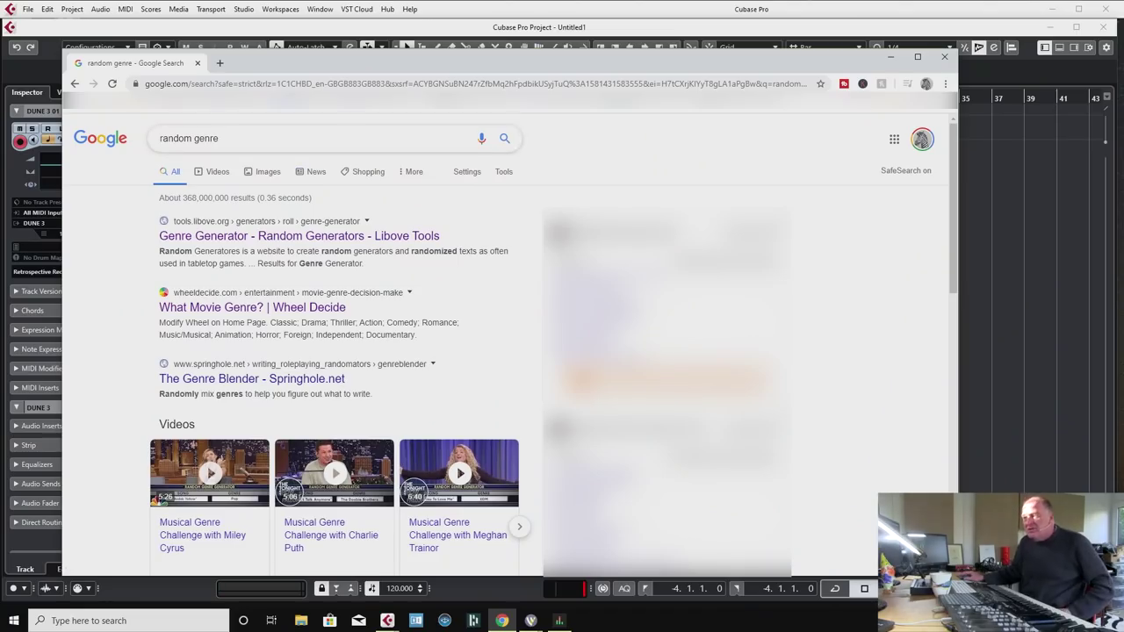
click(264, 137)
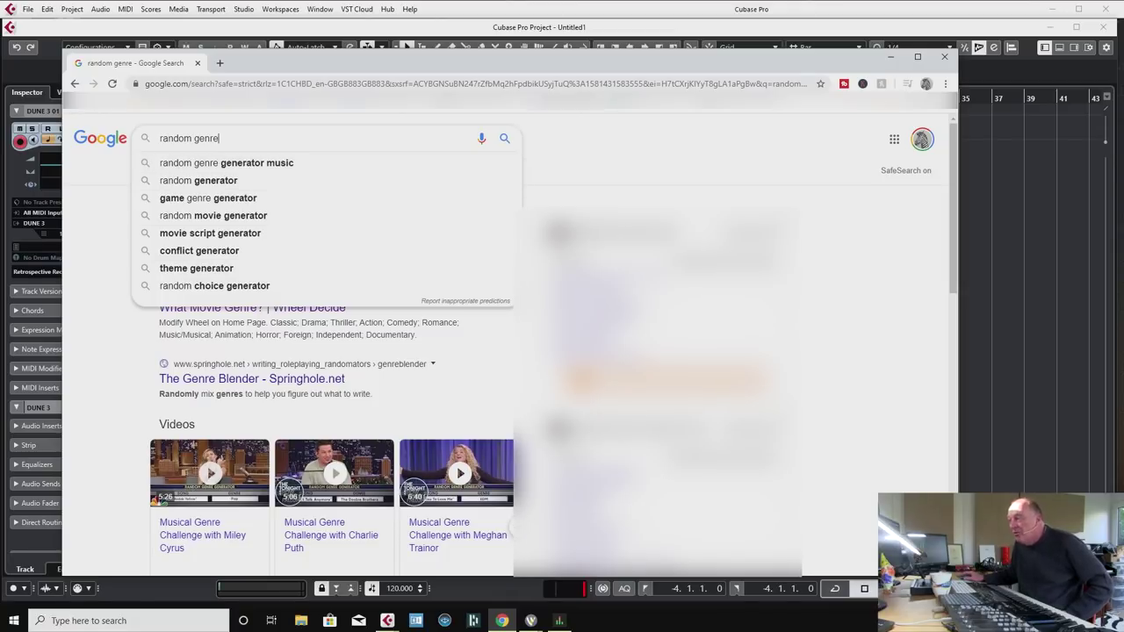
key(Escape)
click(219, 138)
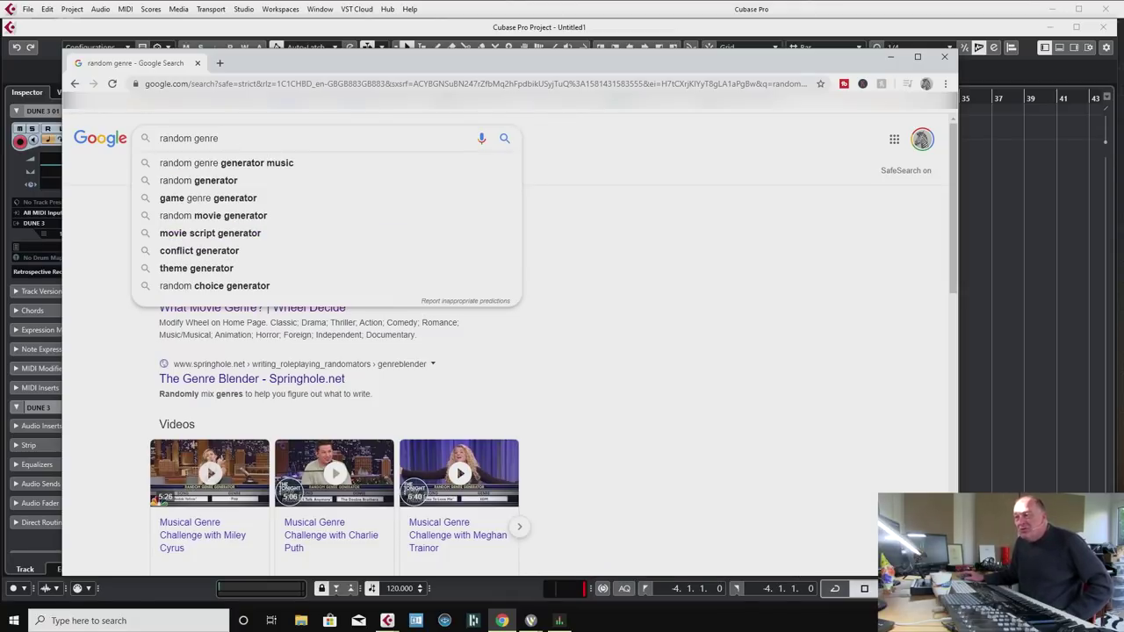
key(Escape)
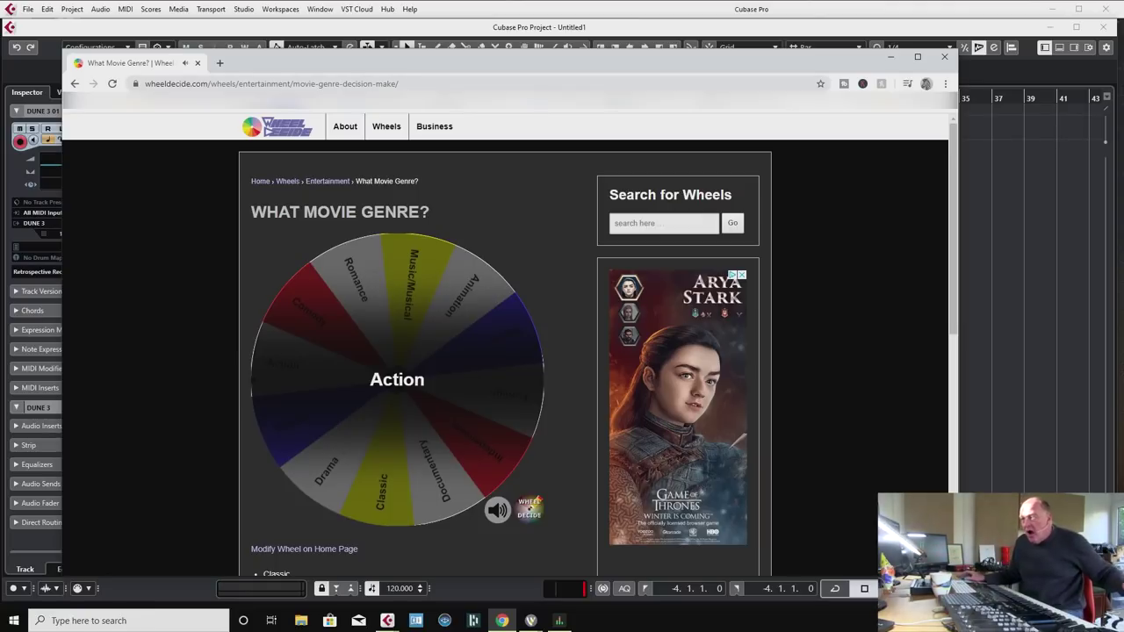
Close the browser with the movie genre wheel and set the project's locator range from bar 1 to bar 25.
click(943, 56)
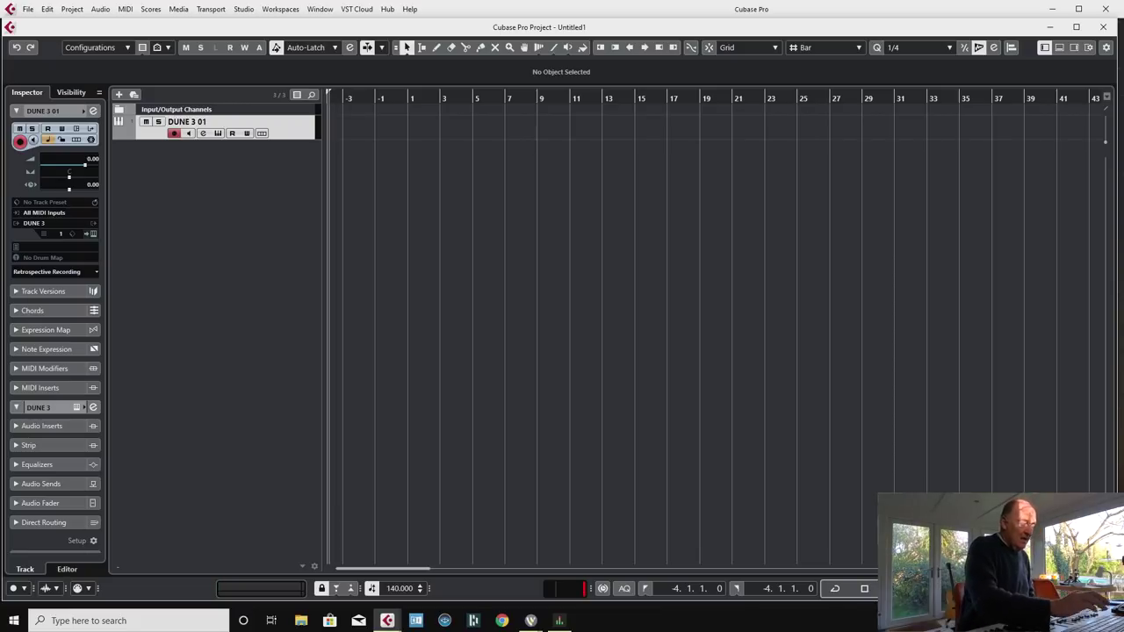
key(space)
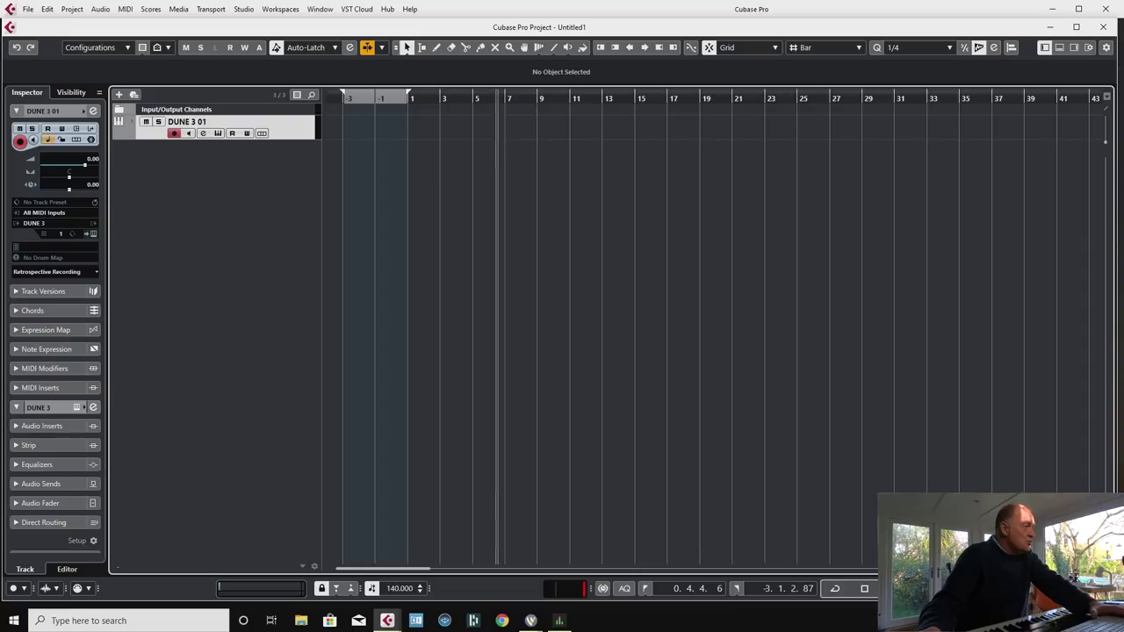
drag(374, 92, 813, 92)
key(space)
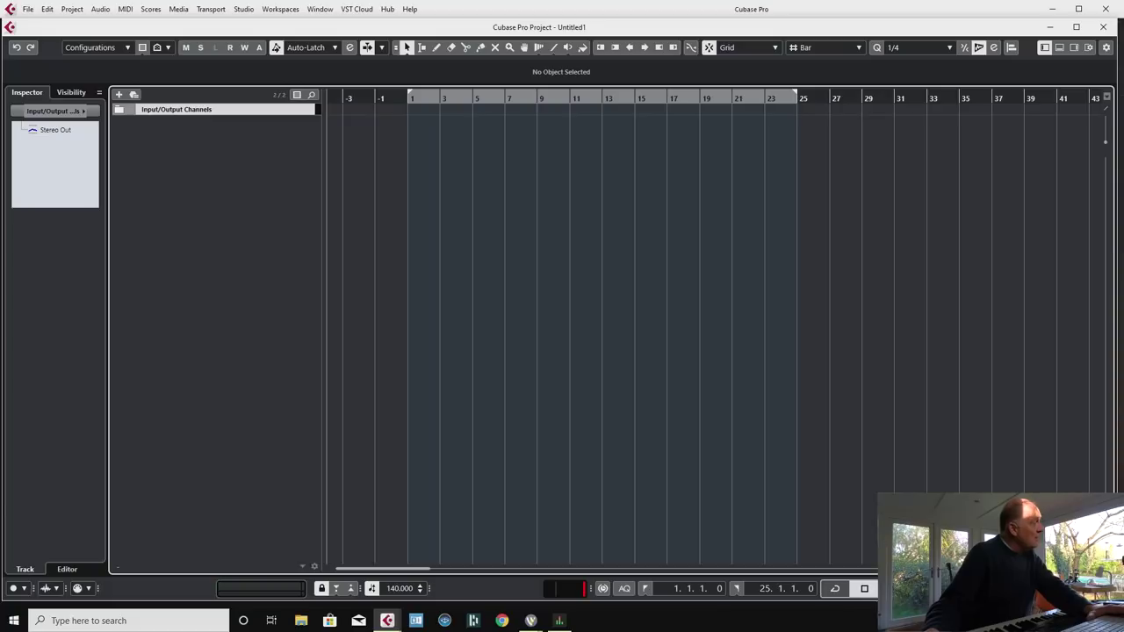
Add one instrument track with Kontakt as its instrument, routed to Stereo Out.
right_click(217, 130)
click(267, 150)
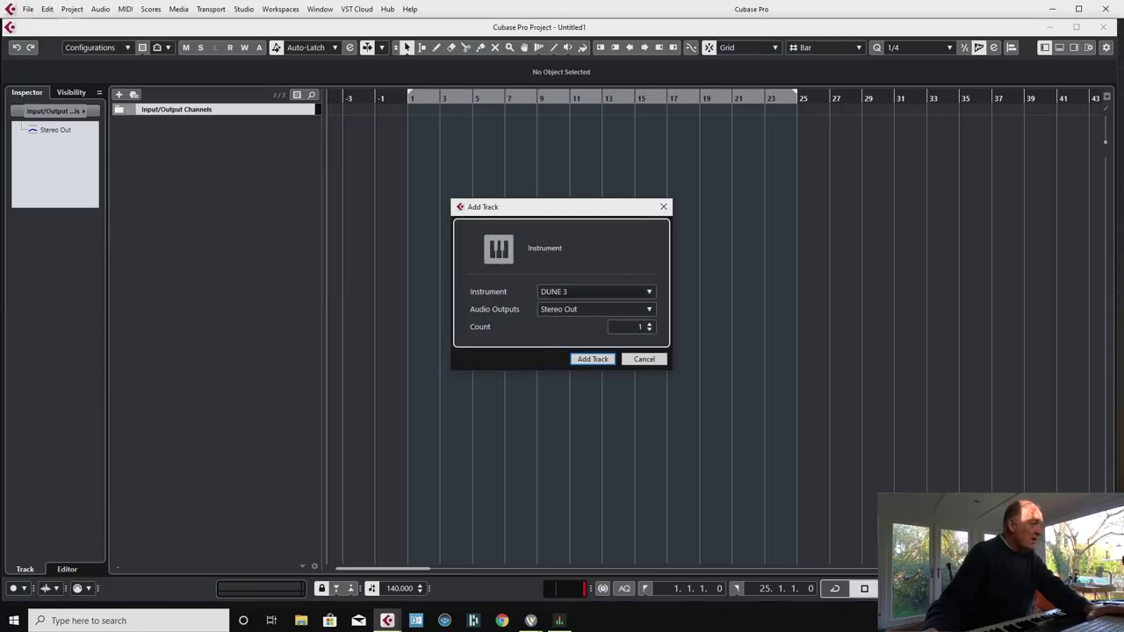
click(595, 292)
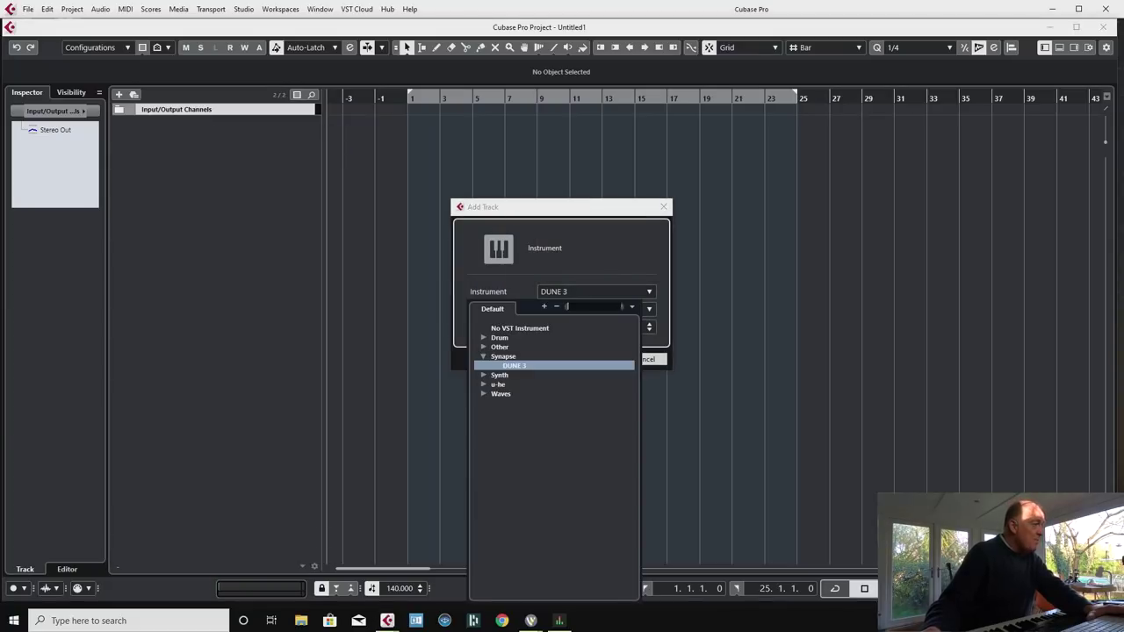
click(483, 347)
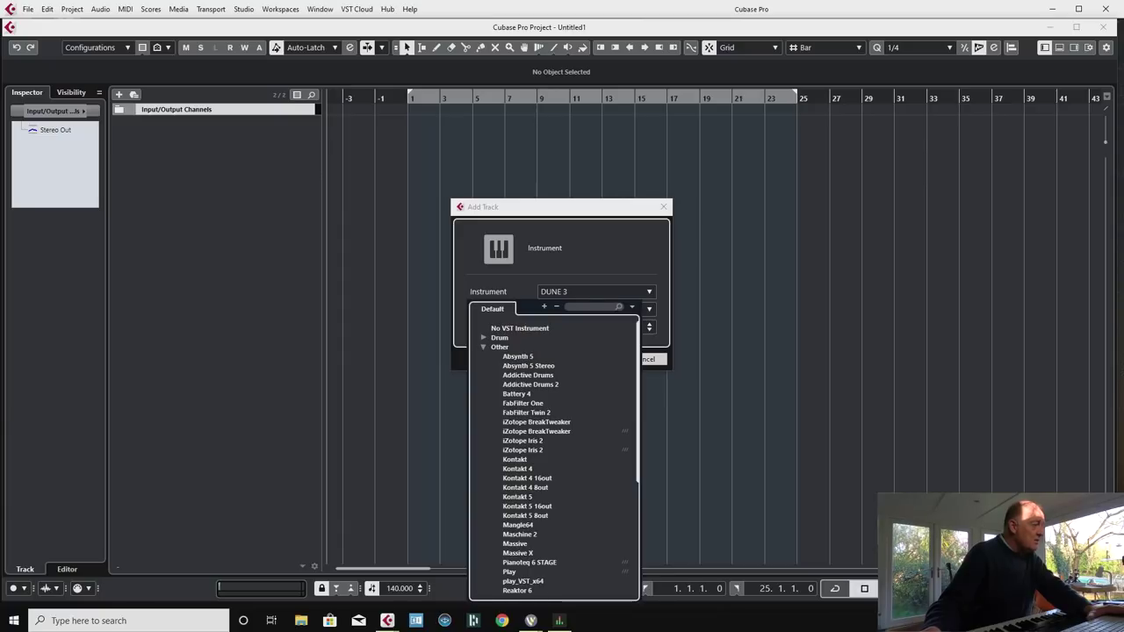
click(514, 459)
key(Return)
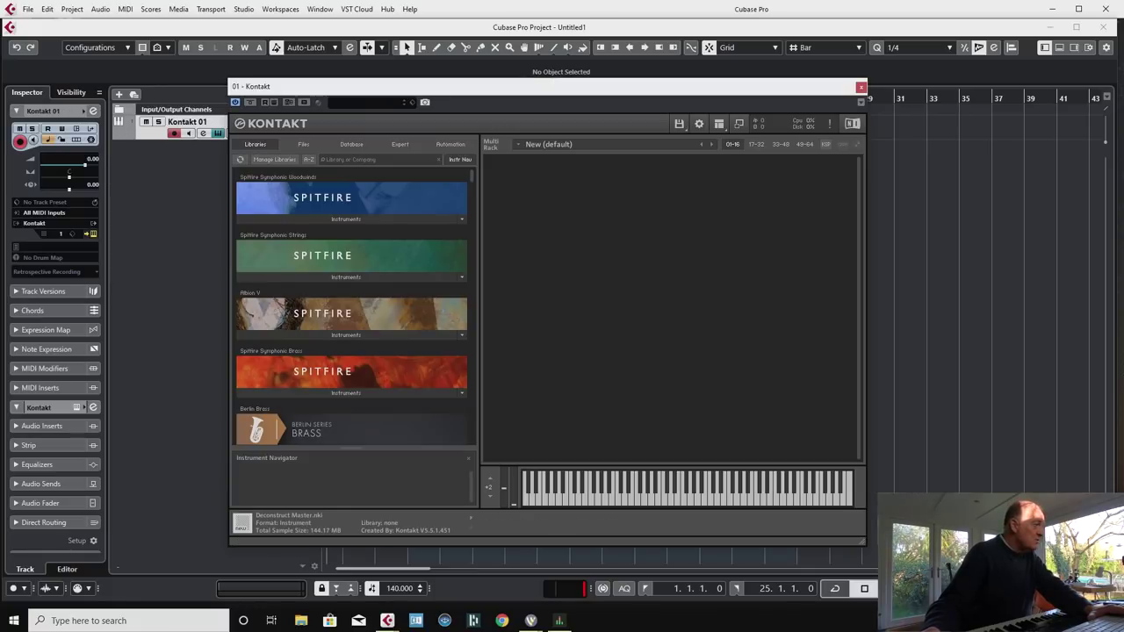
Load the f - Ensembles instrument from the Spitfire Chamber Strings library into Kontakt.
scroll(351, 307, down, 3)
scroll(351, 307, down, 2)
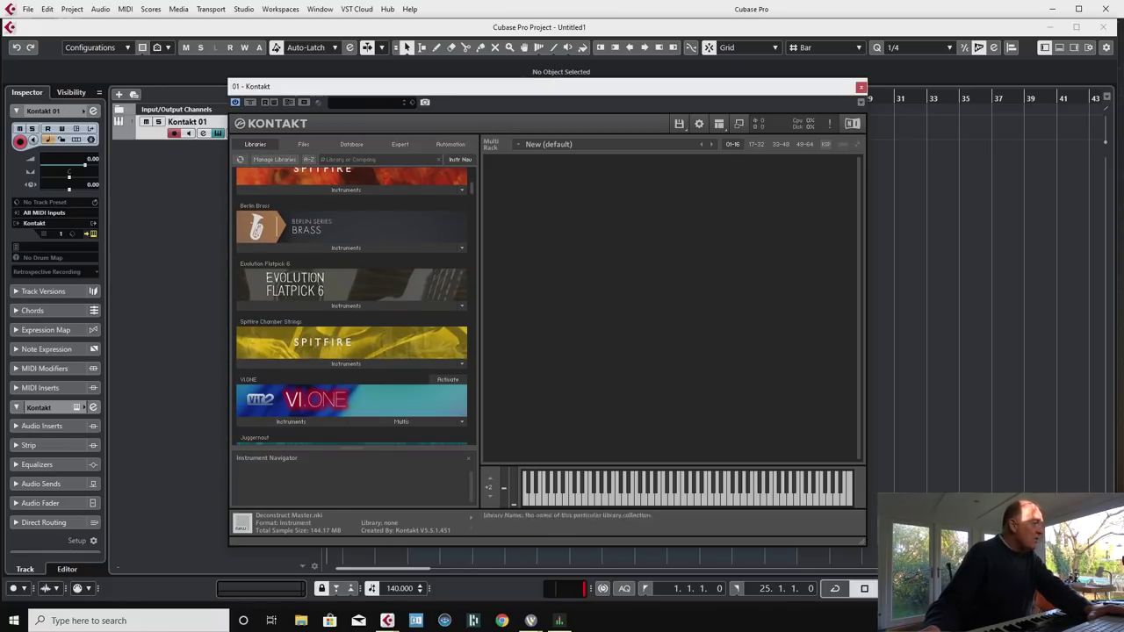
click(345, 363)
scroll(352, 308, down, 2)
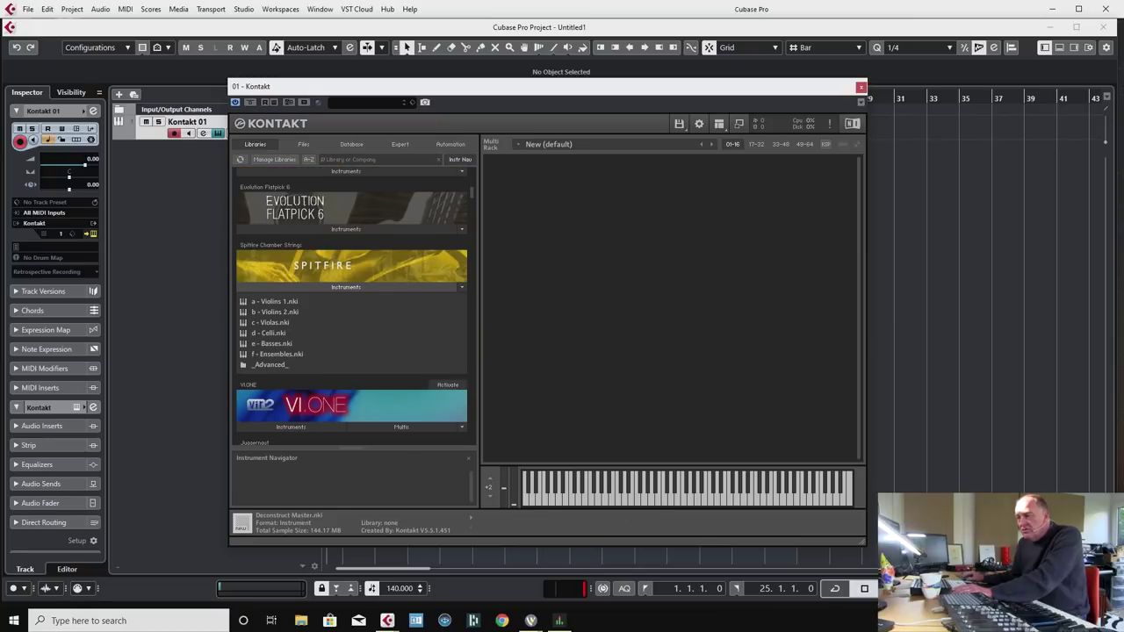
double_click(276, 353)
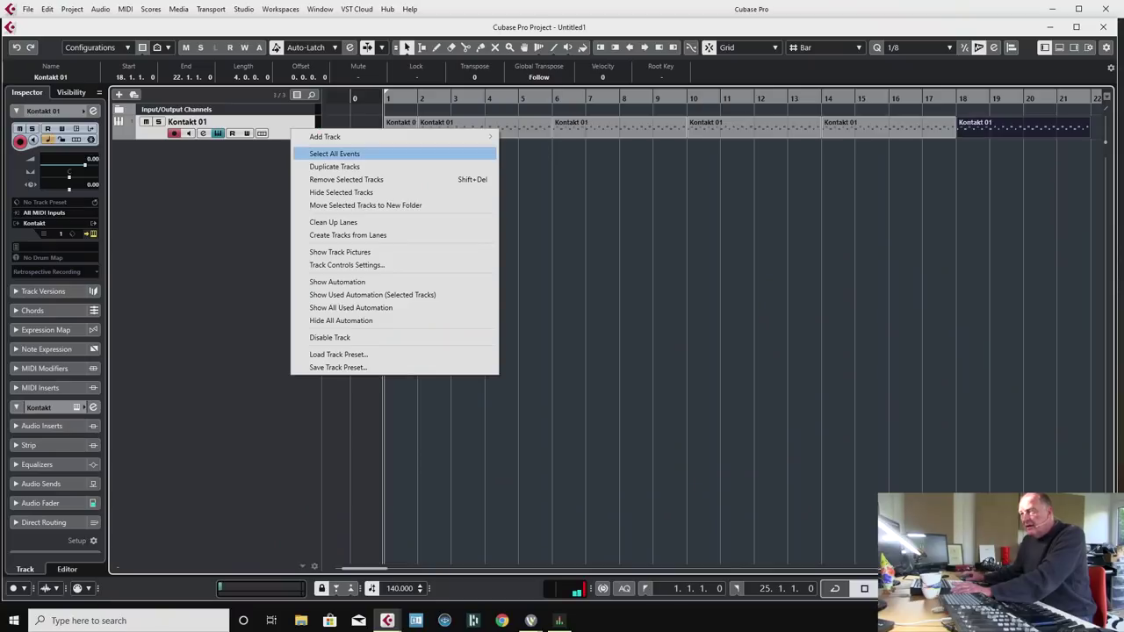
Rename the Kontakt strings track as Str Spicc.
key(Escape)
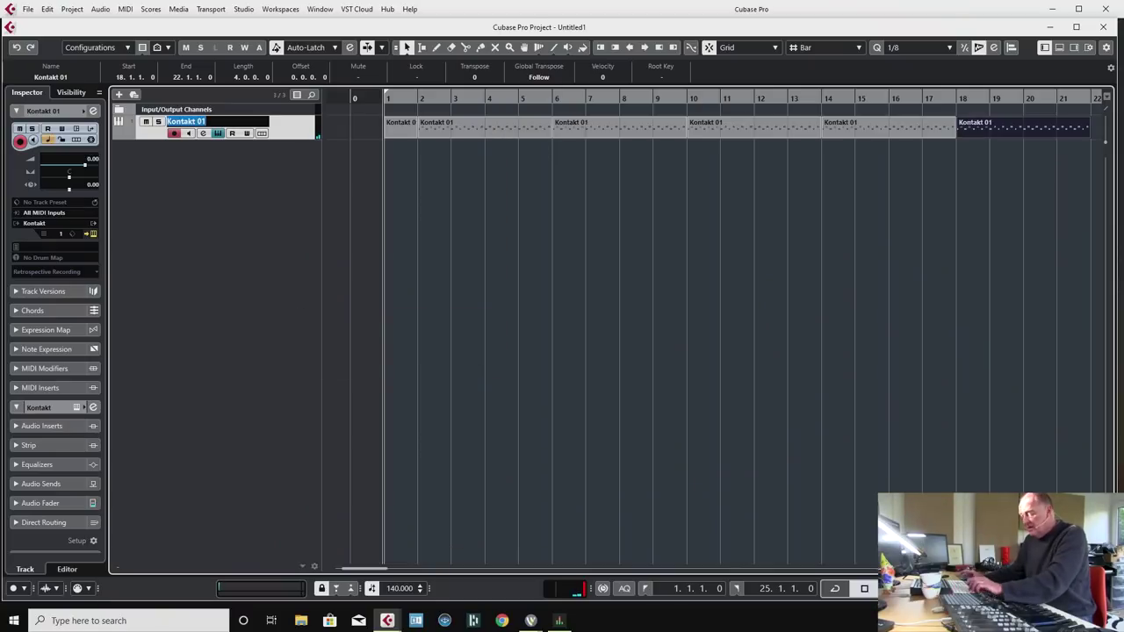
text(r)
key(Return)
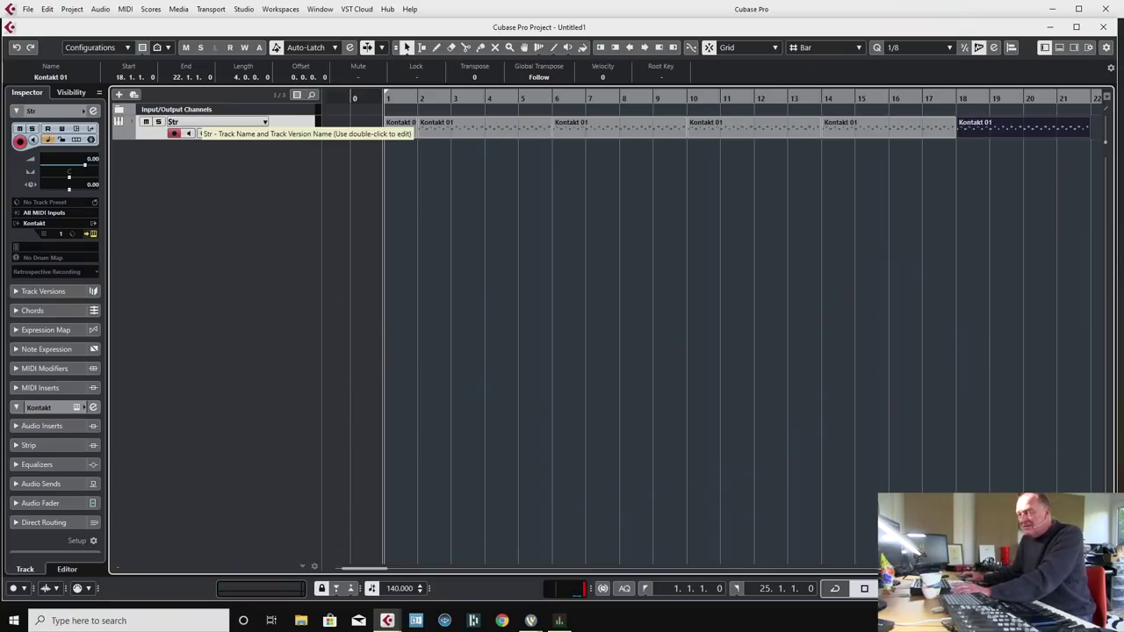
double_click(200, 121)
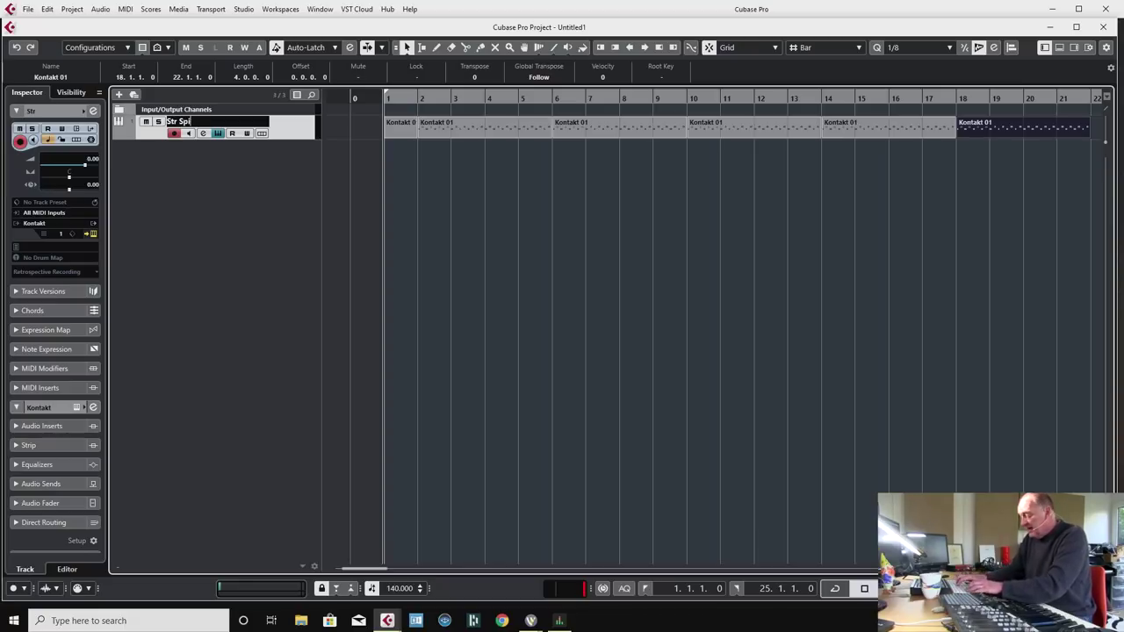
Add a second Kontakt instrument track below Str Spicc, routed to Stereo Out.
right_click(214, 162)
click(265, 181)
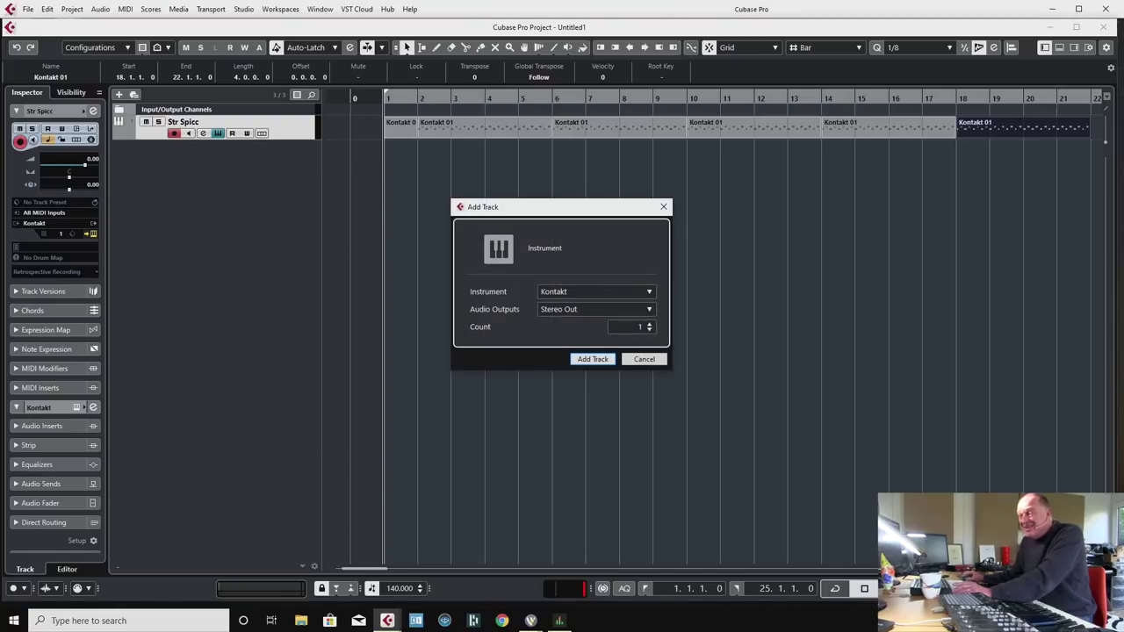
key(Return)
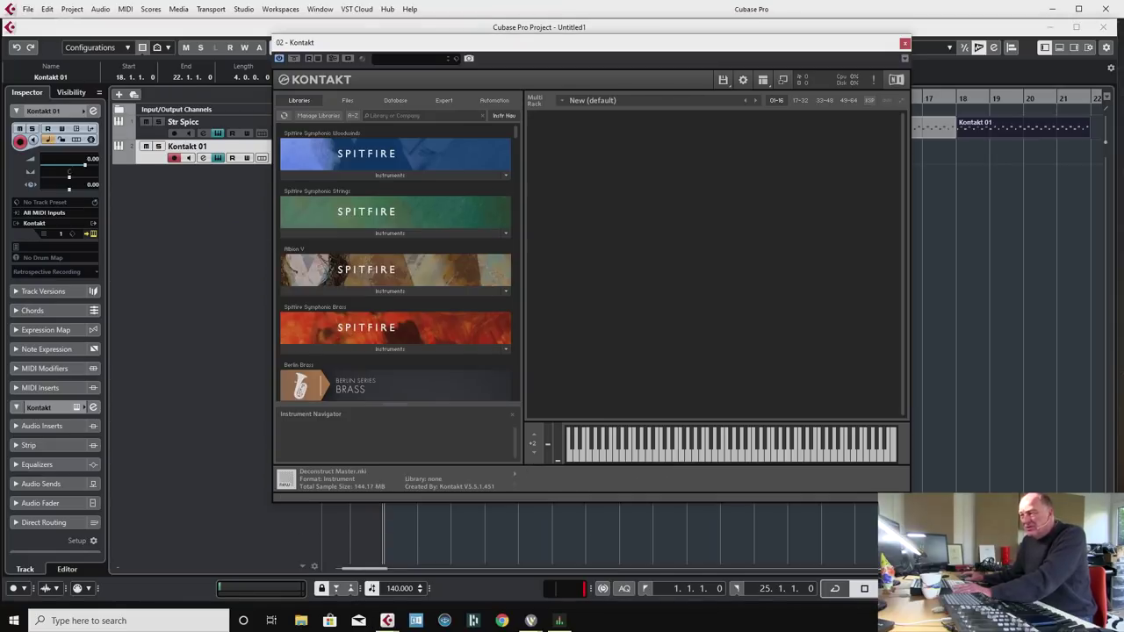
Load f - Ensembles from the Spitfire Symphonic Strings library on the second track and choose its col legno articulation.
click(390, 233)
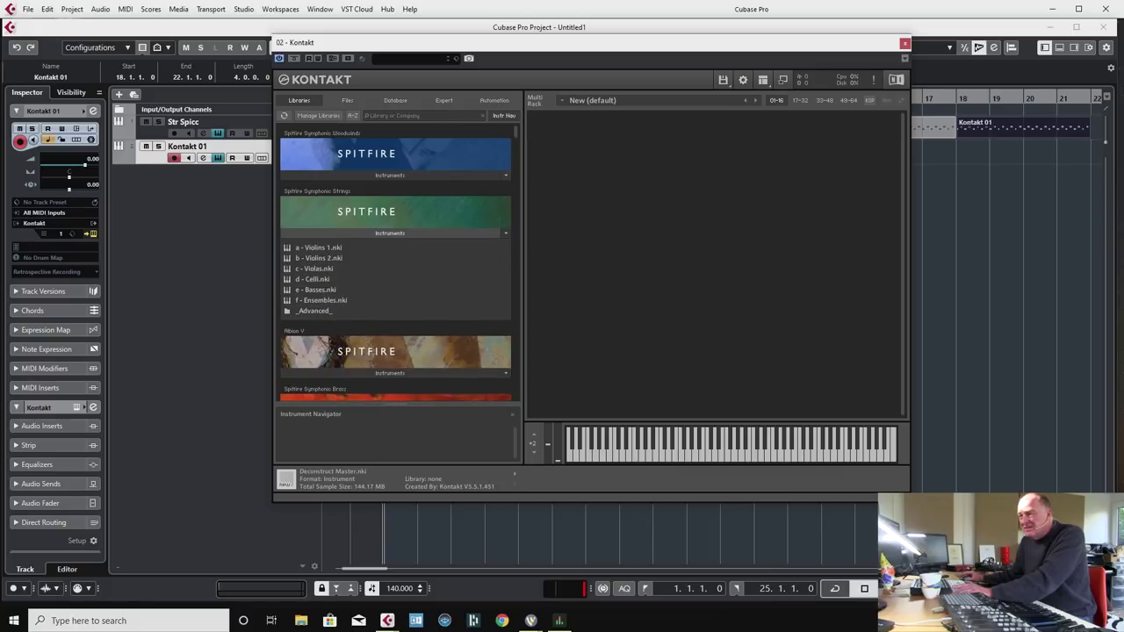
double_click(320, 301)
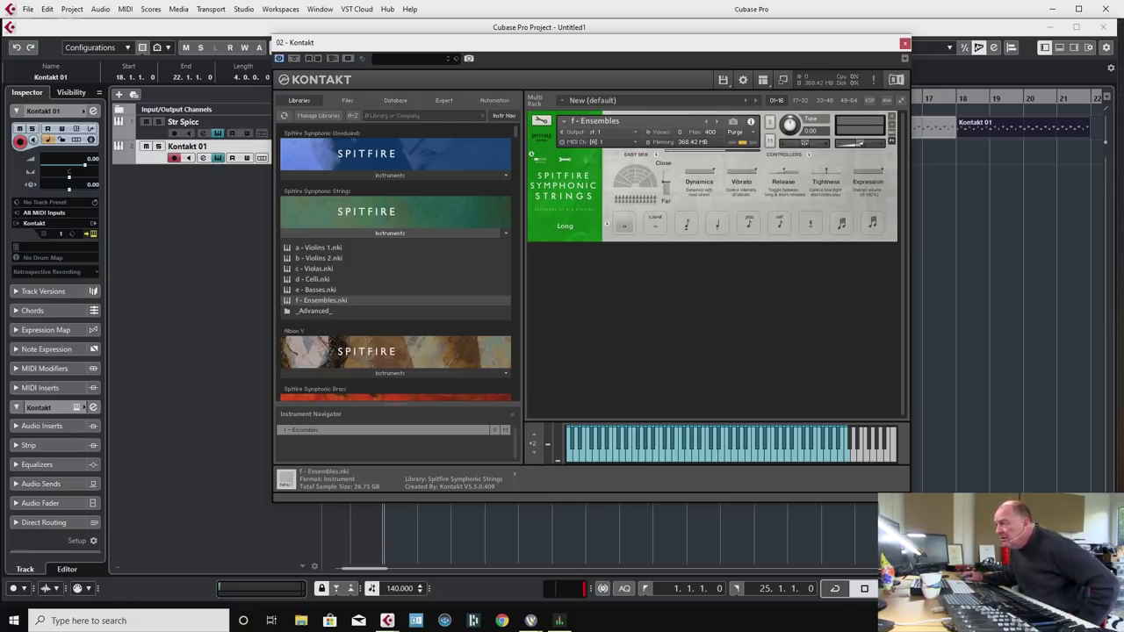
click(778, 223)
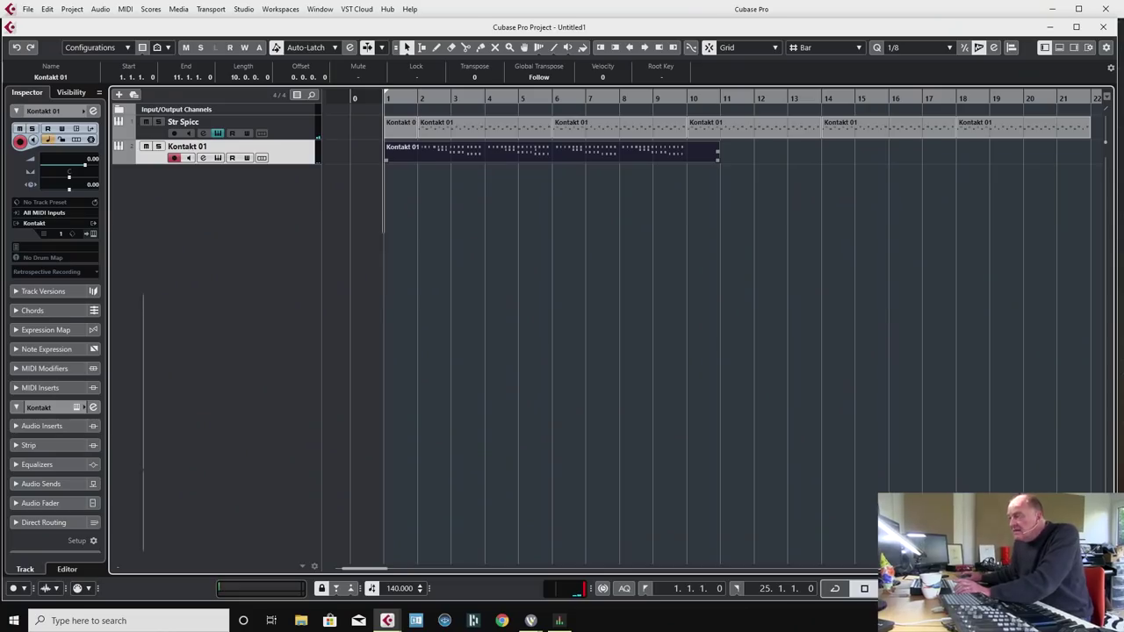
Open the second track's MIDI part in the note editor, select all its notes and set the quantize value to 1/128.
key(Return)
key(h)
key(h)
key(h)
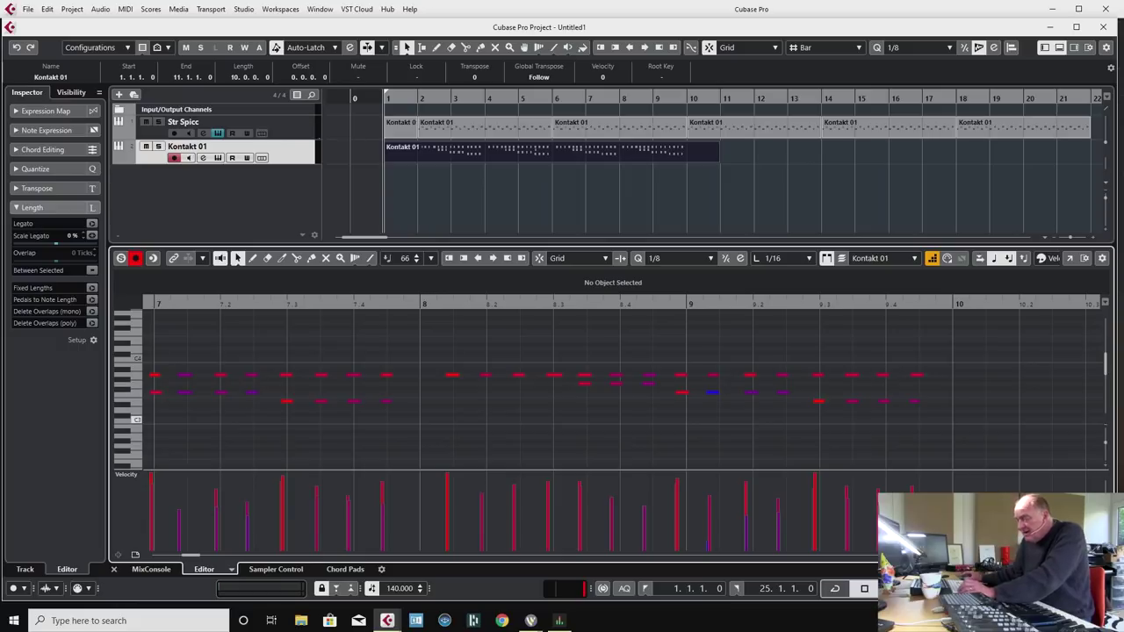
scroll(621, 395, left, 8)
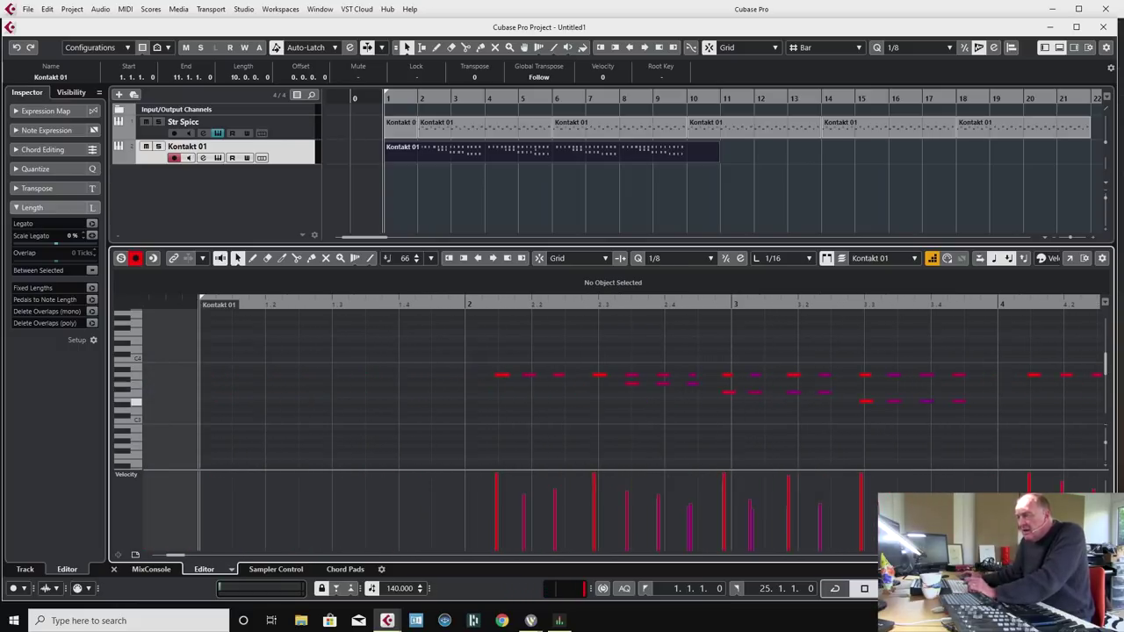
key(ctrl+a)
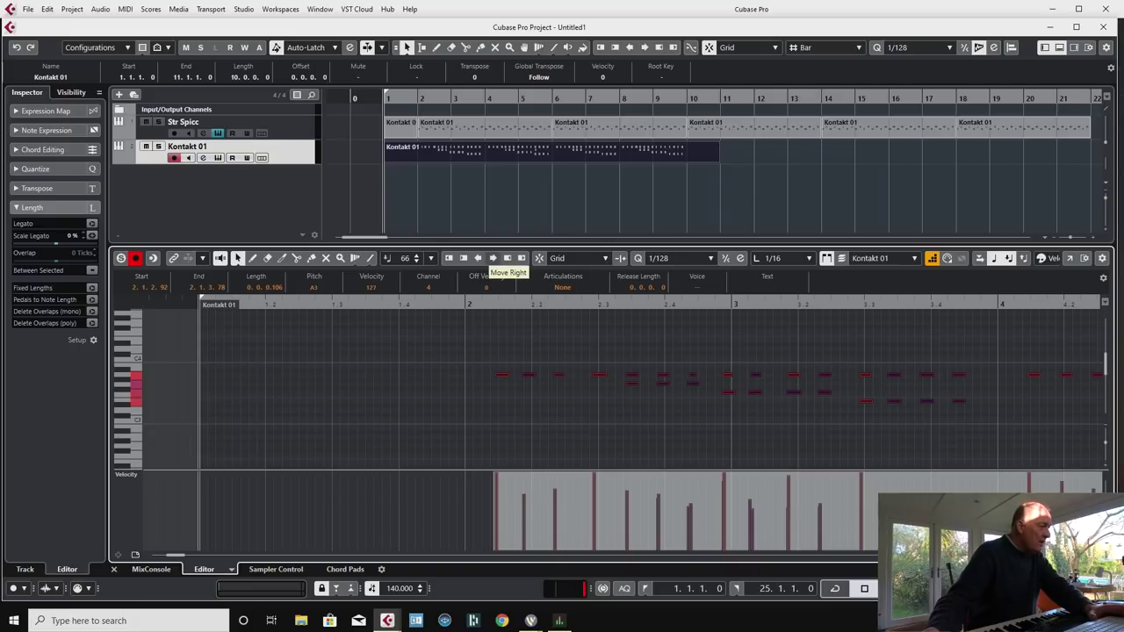
key(space)
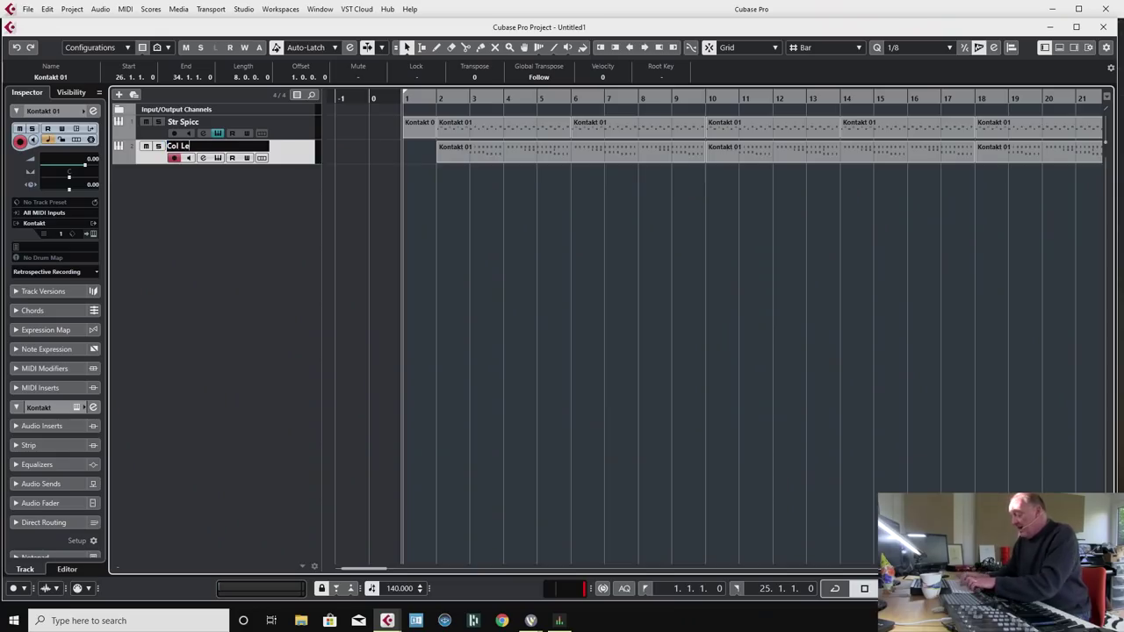
Rename the second Kontakt track as Col Legn.
text(gn)
key(Return)
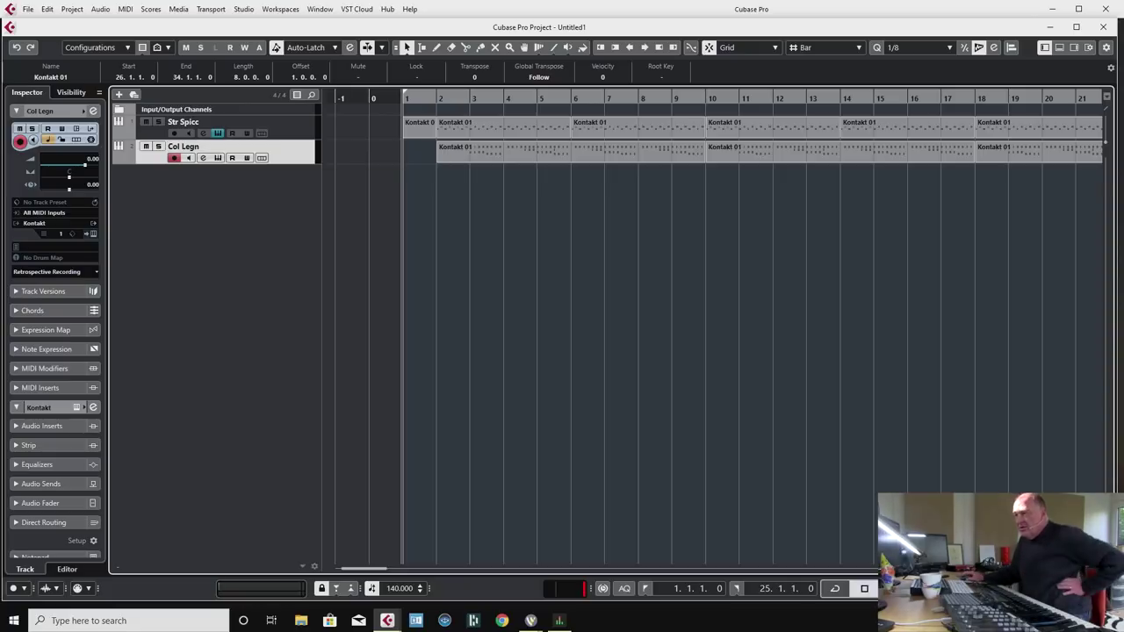
Add an instrument track below Col Legn using the u-he Repro-1 synth, routed to Stereo Out.
right_click(295, 157)
mouse_move(351, 164)
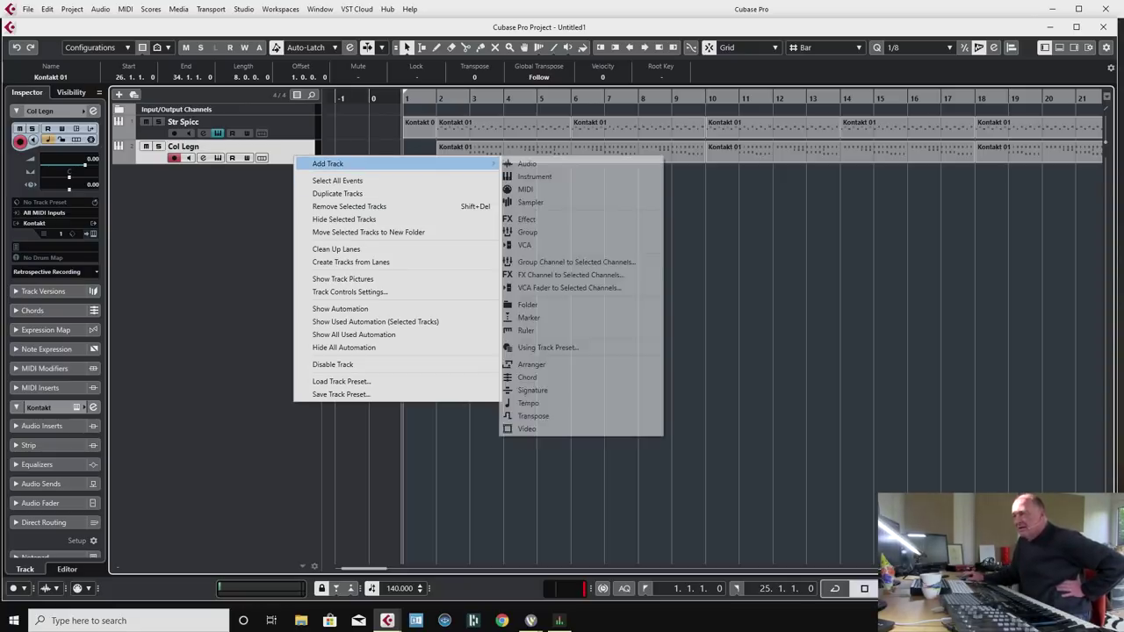
click(535, 176)
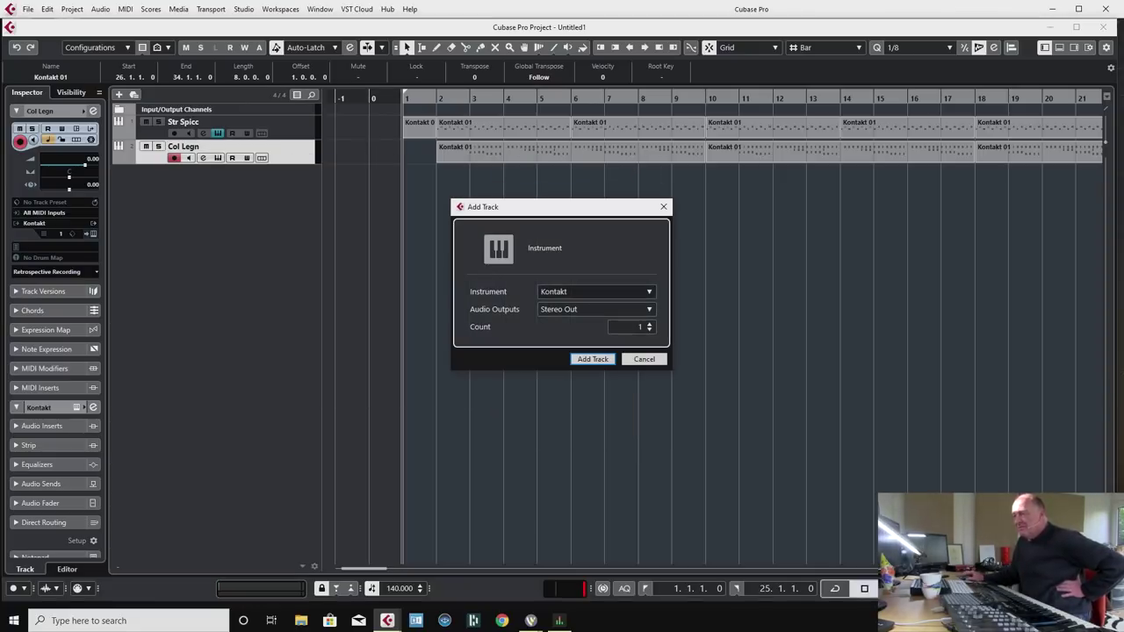
click(554, 293)
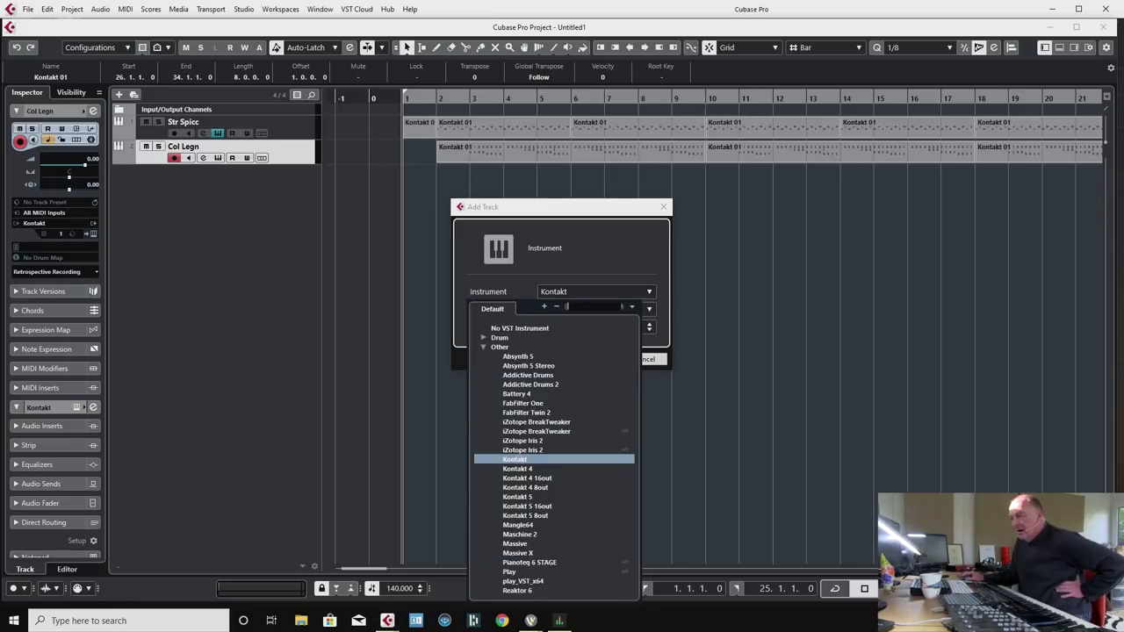
click(483, 347)
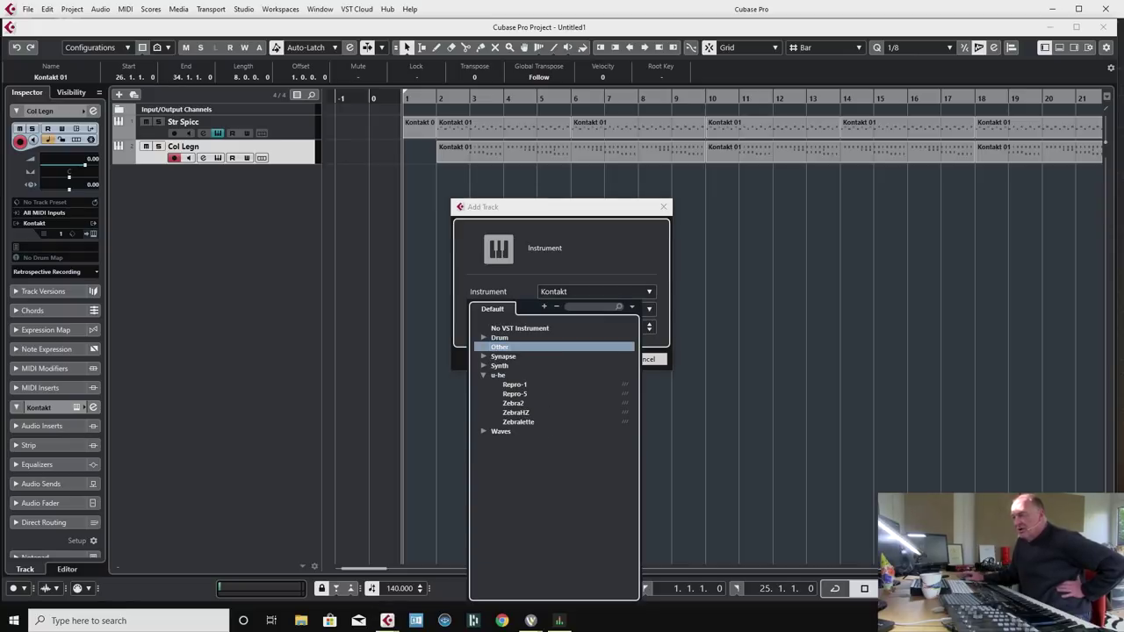
click(515, 385)
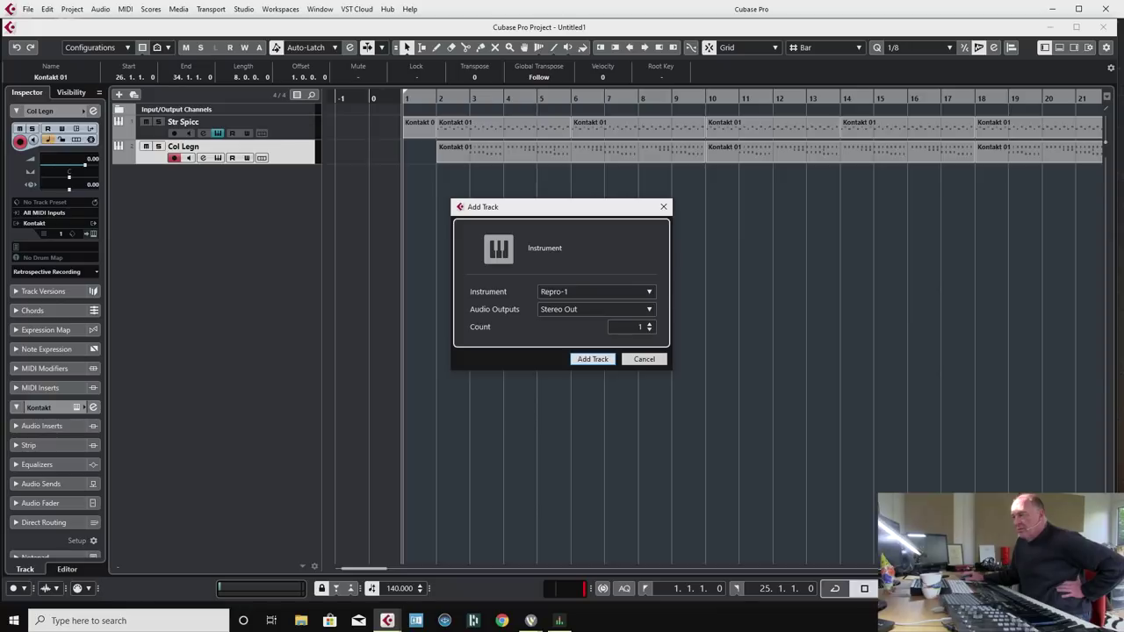
key(Return)
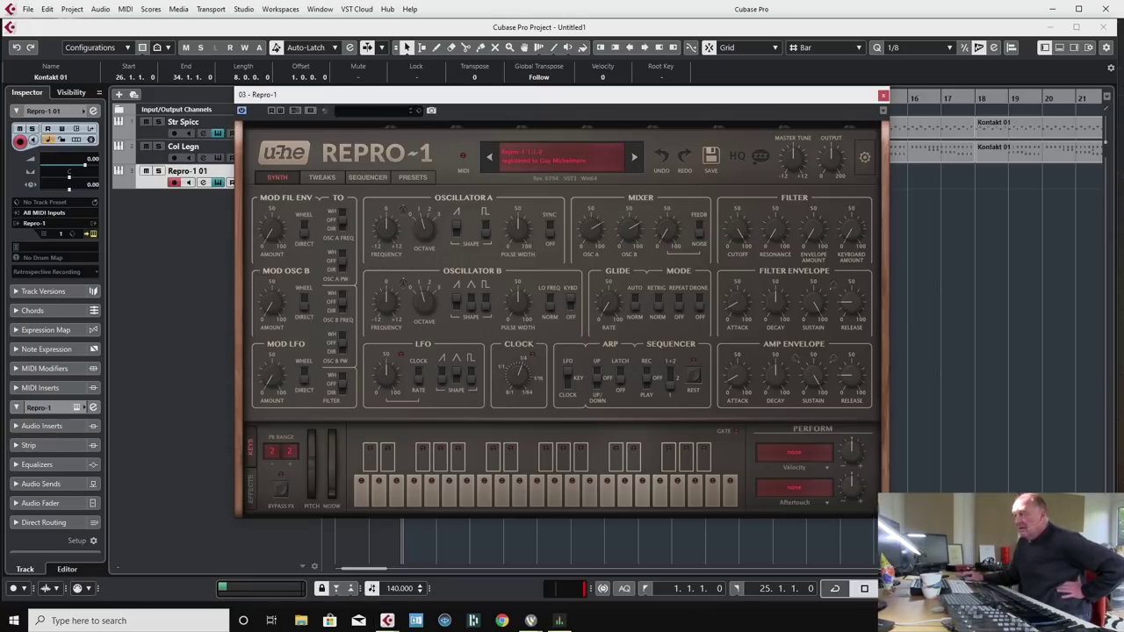
Open the Repro-1 preset browser and show the 01 Basses folder.
click(412, 176)
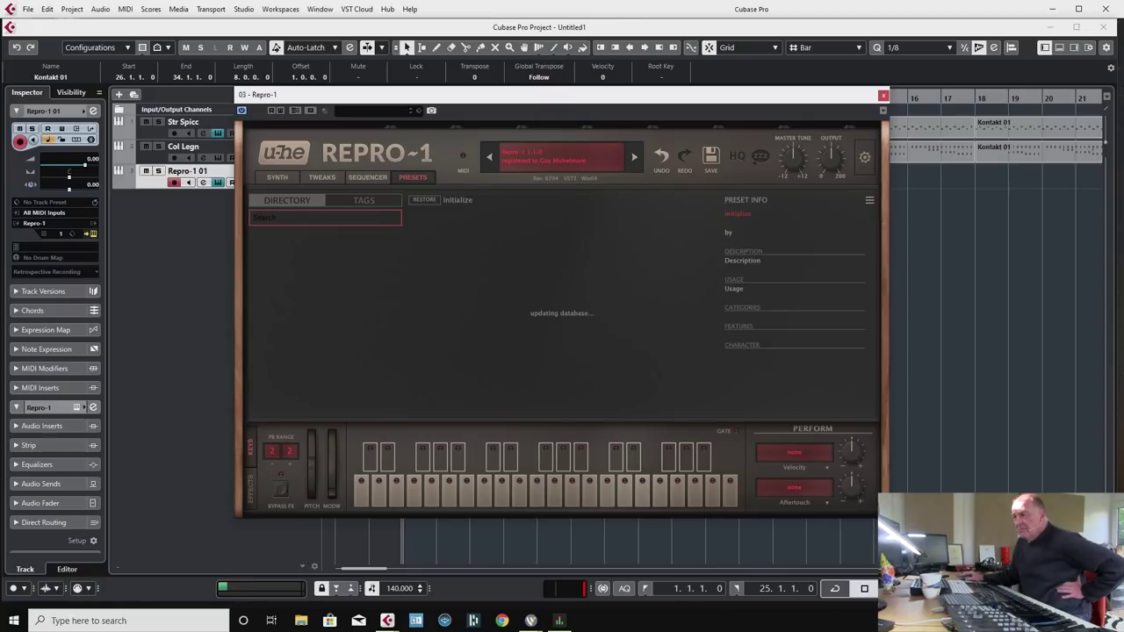
click(530, 156)
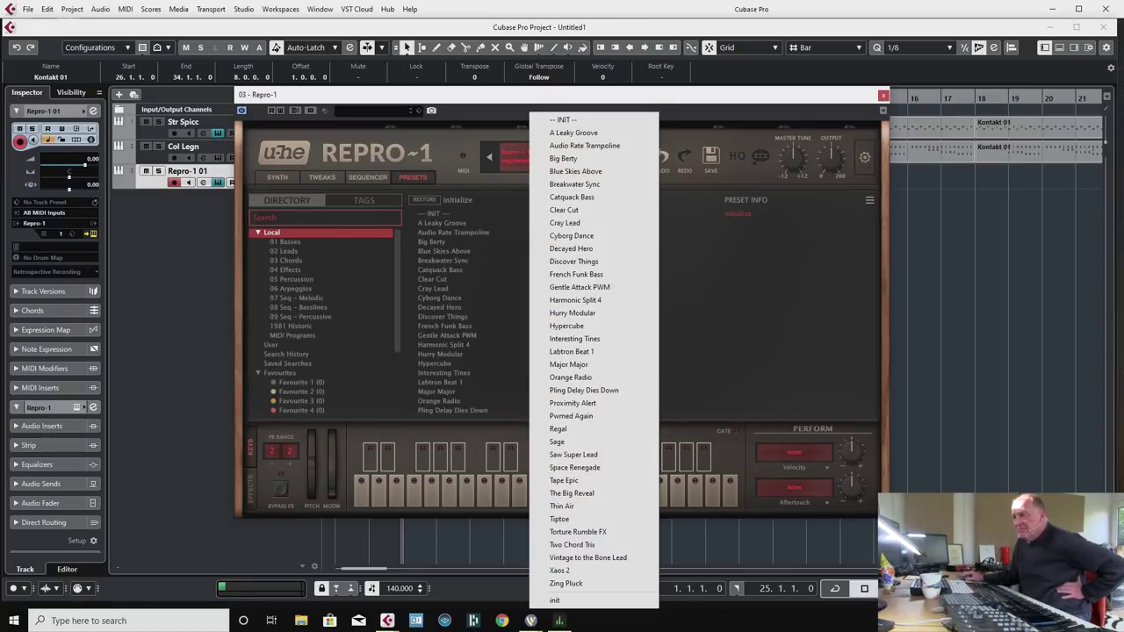
click(283, 251)
click(285, 241)
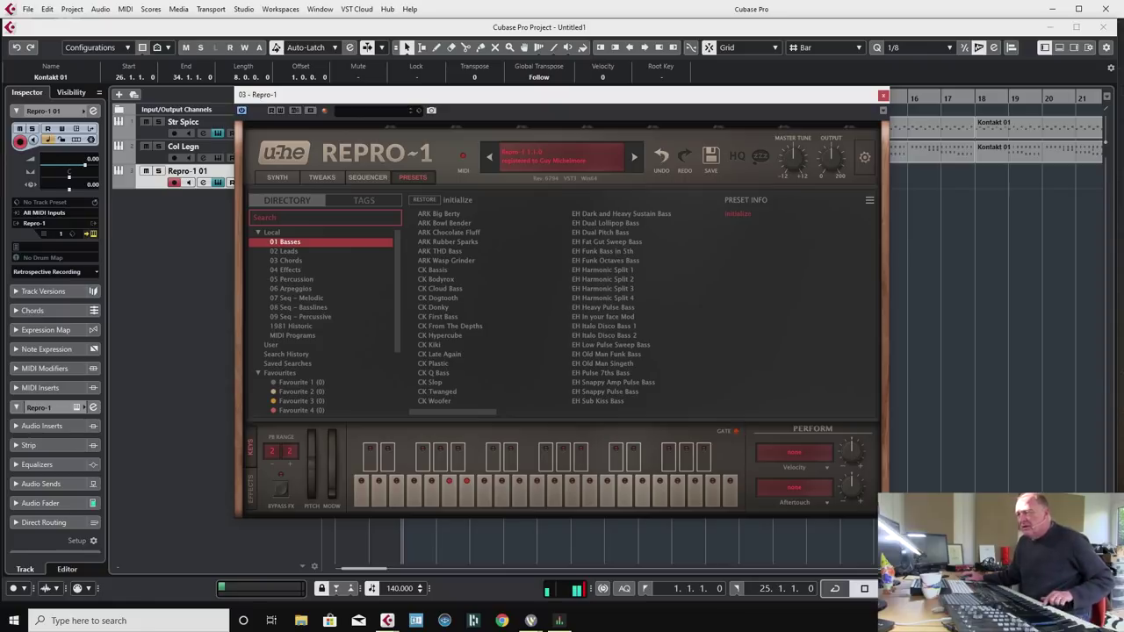
Try several Repro-1 bass presets, load EH Harmonic Split 2, and close the synth window.
click(432, 269)
click(605, 259)
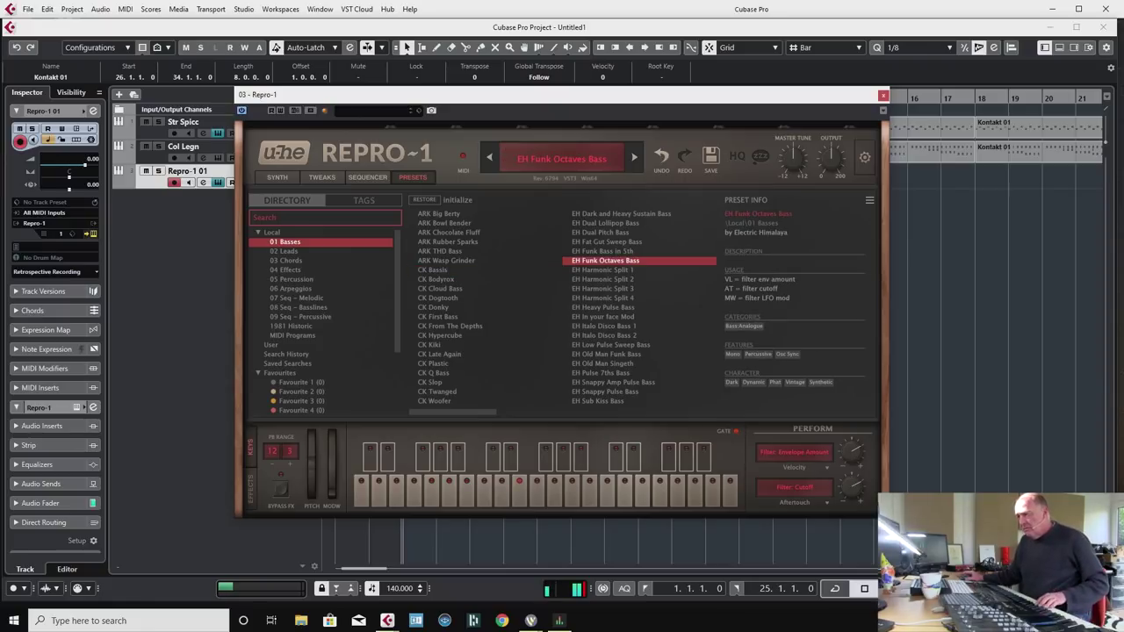
click(602, 279)
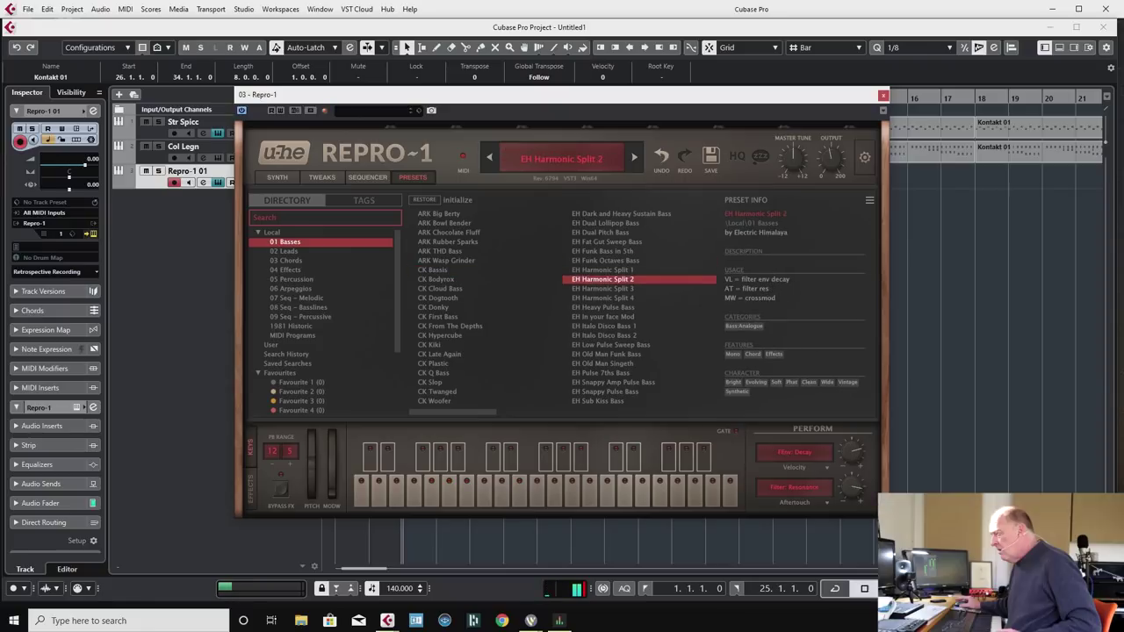
drag(562, 94, 718, 80)
click(1039, 81)
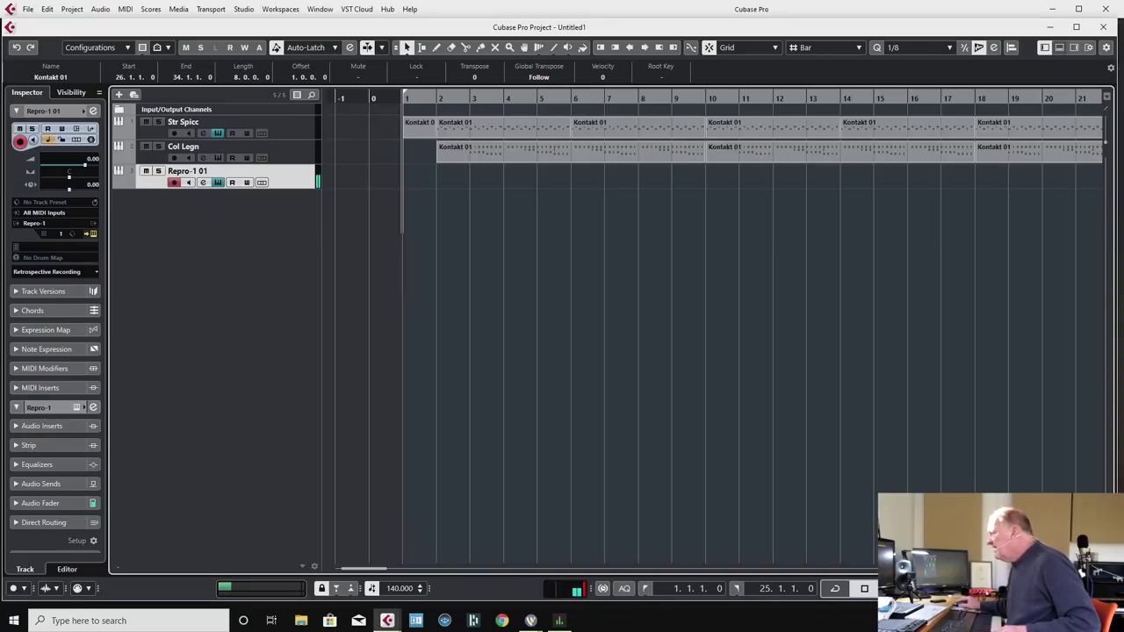
Show the mixer's insert slots and load the kHs Trance Gate effect in the Repro-1 channel's second insert.
key(Return)
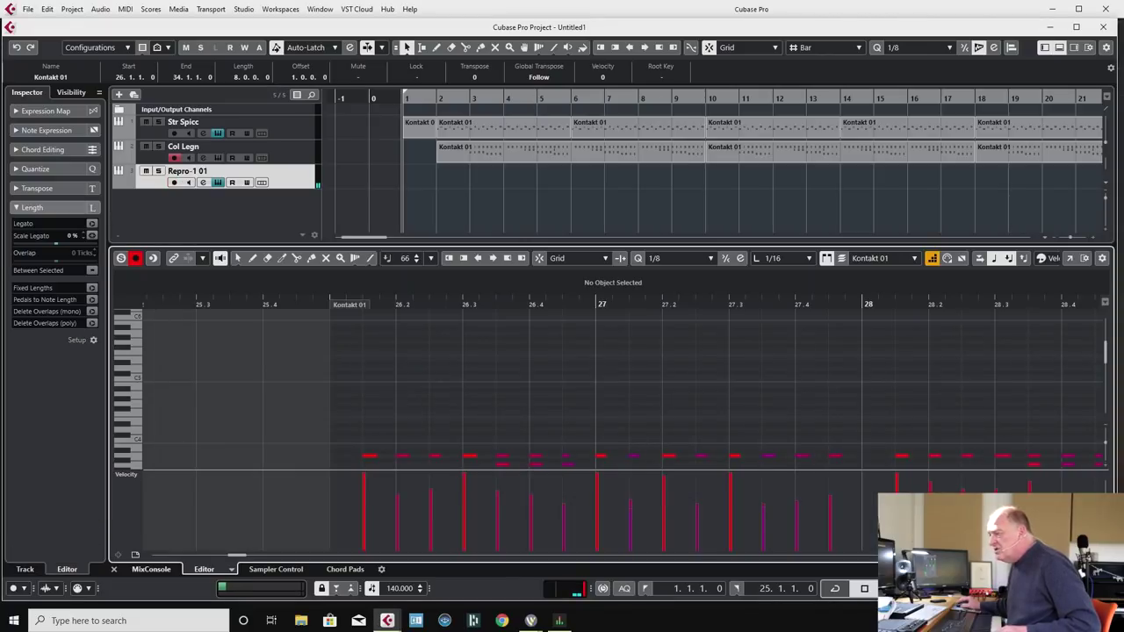
click(151, 568)
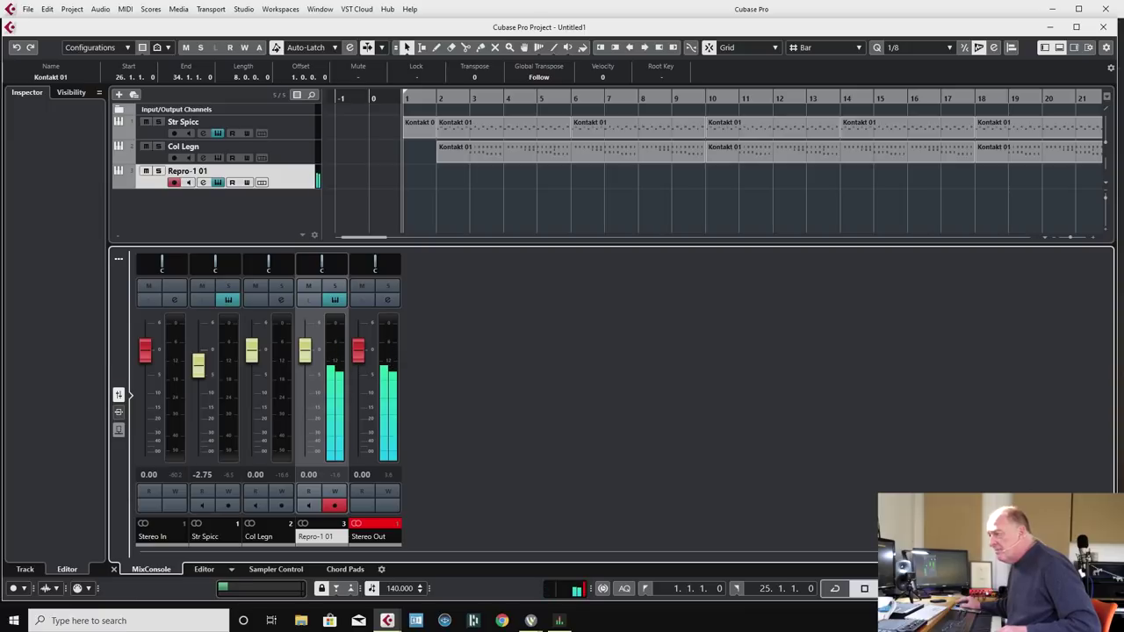
click(118, 412)
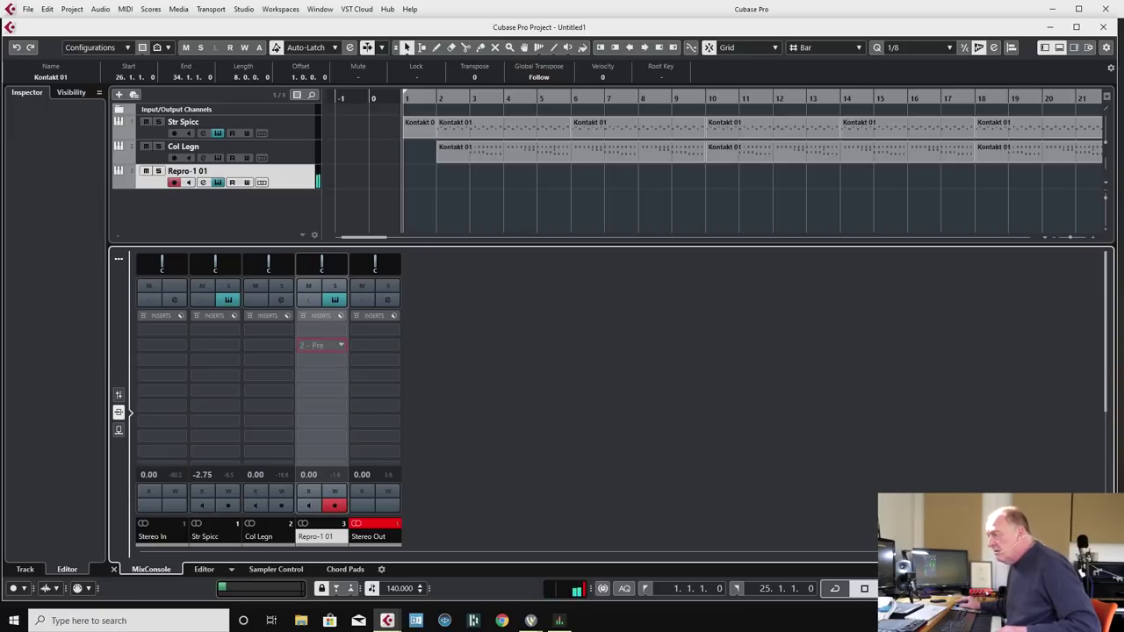
click(320, 345)
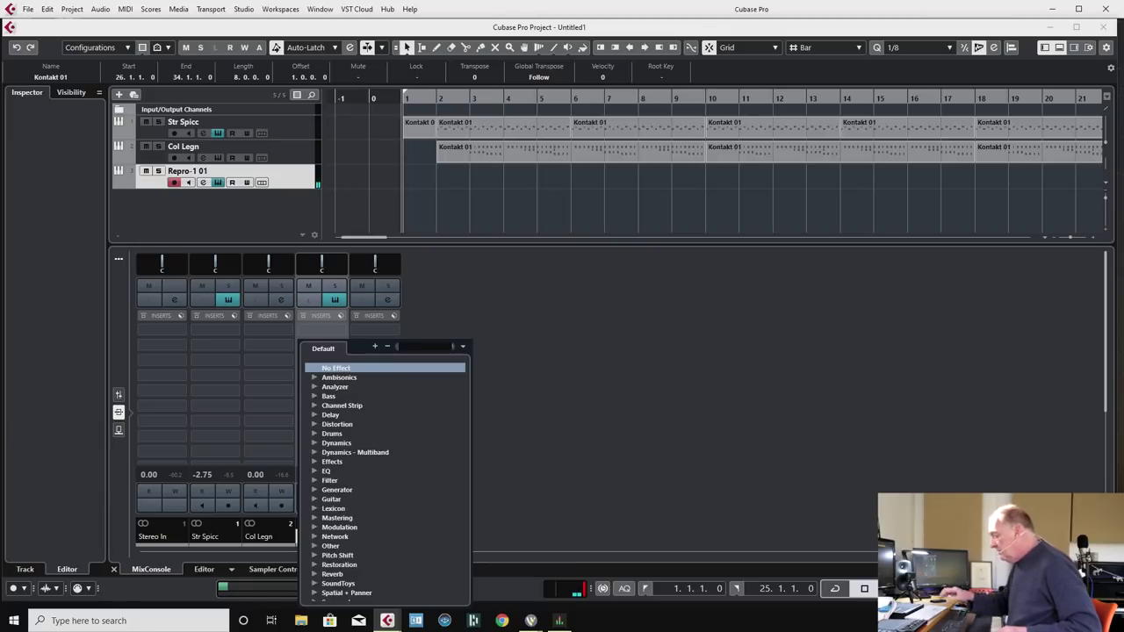
text(tran)
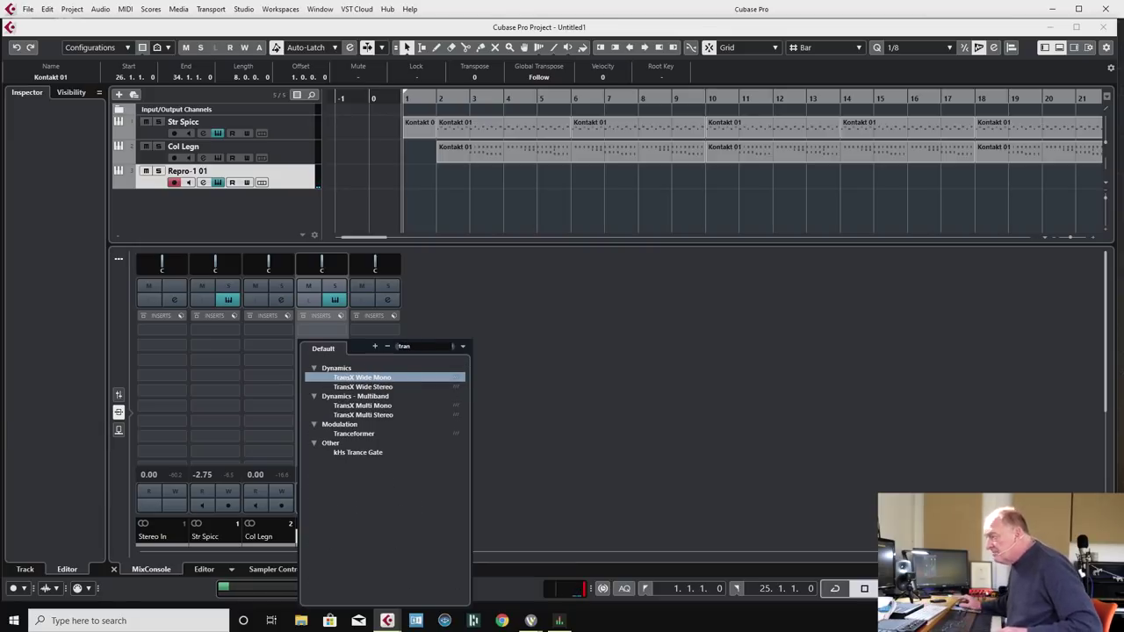
key(Escape)
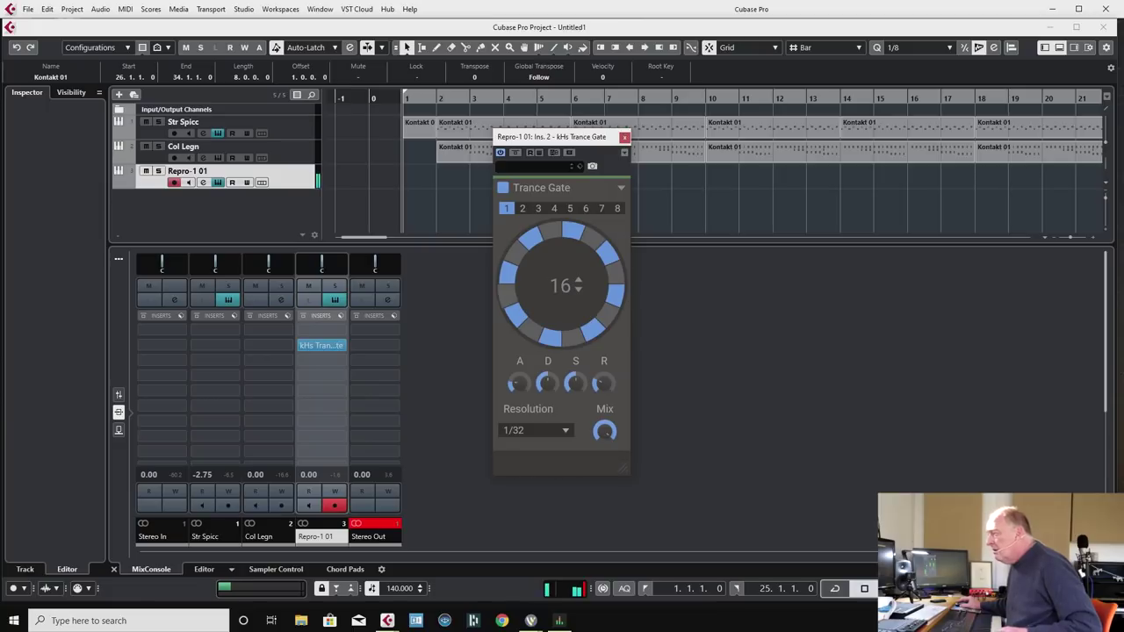
Load the Bitcrusher distortion effect in the Repro-1 channel's first insert slot.
click(321, 329)
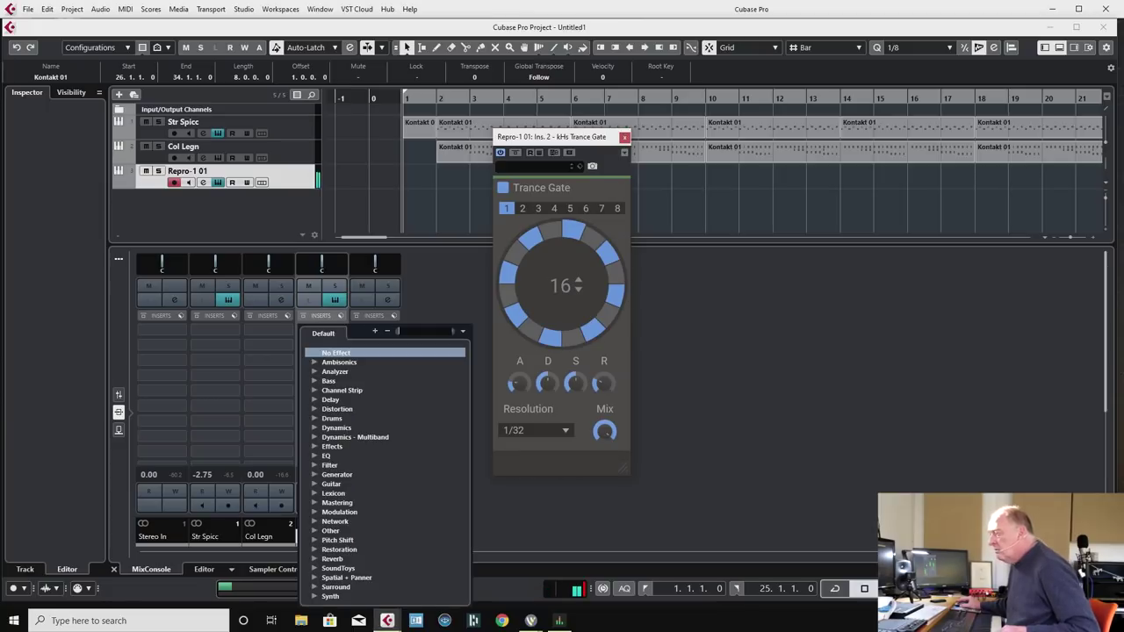
click(336, 409)
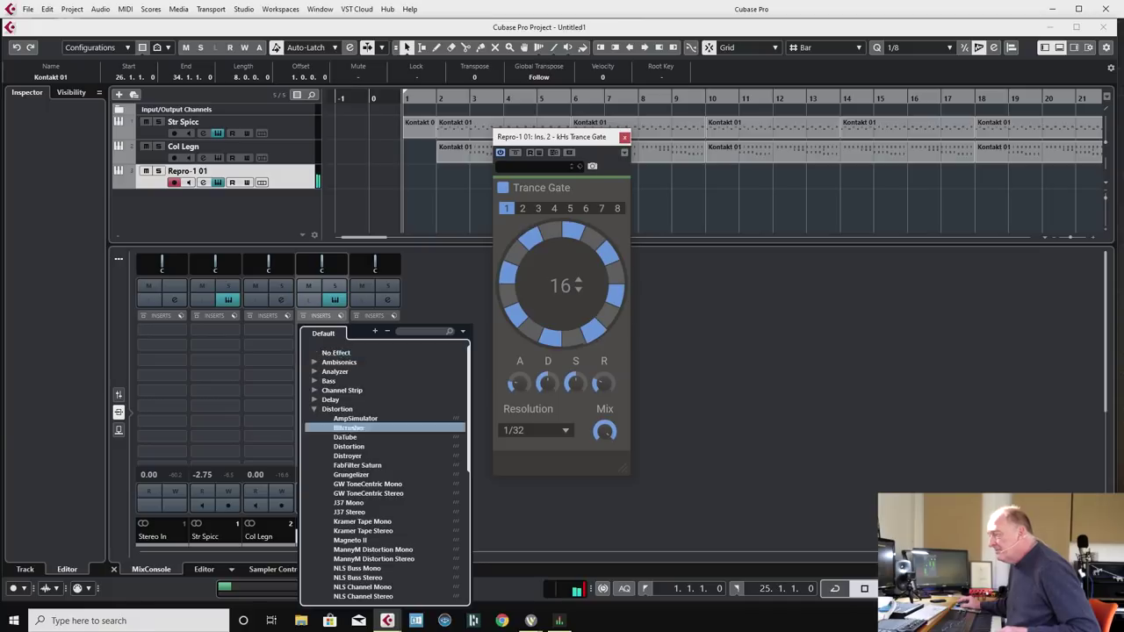
click(347, 427)
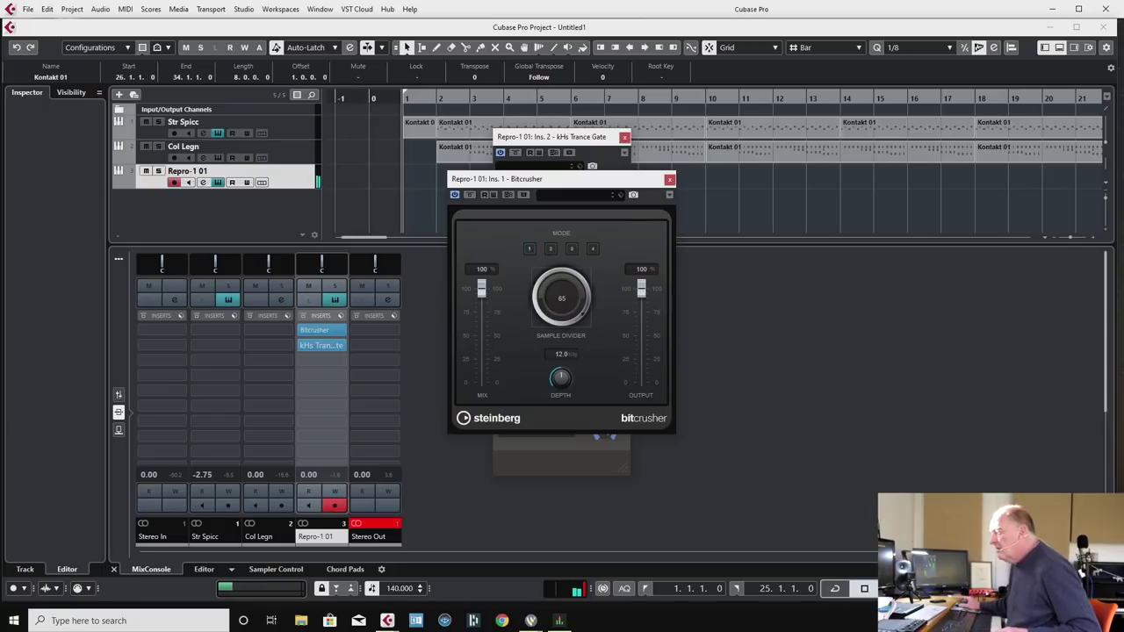
Record an 18-bar bass part on the Repro-1 track from bar 1 with Bitcrusher's sample divider at 24, and set the quantize value to 1/4.
key(KP_Multiply)
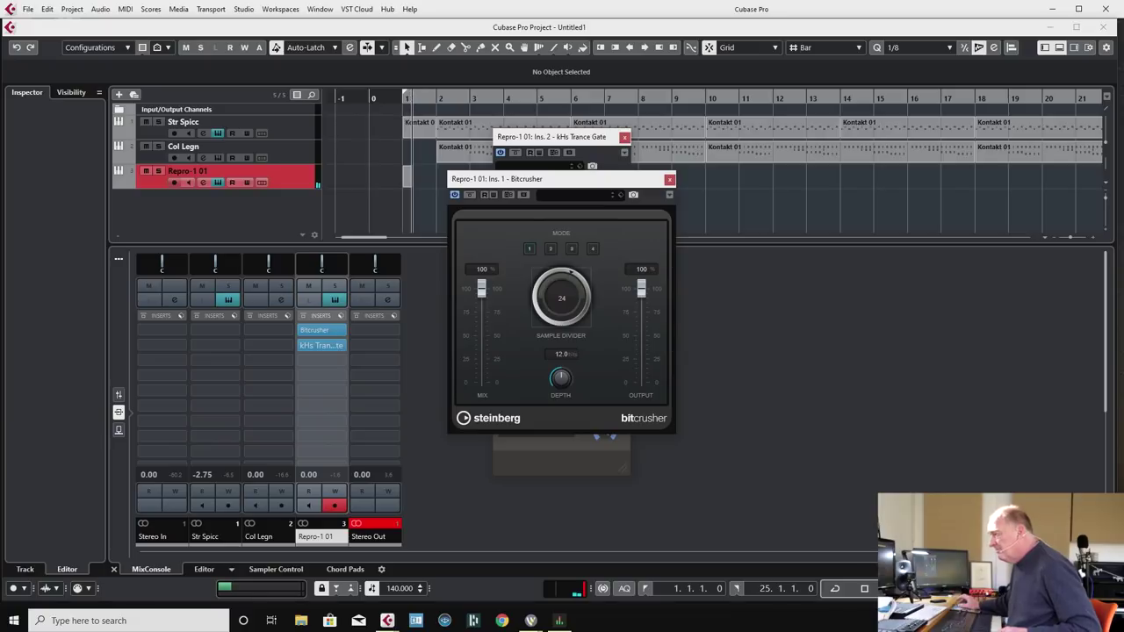
drag(581, 313, 571, 273)
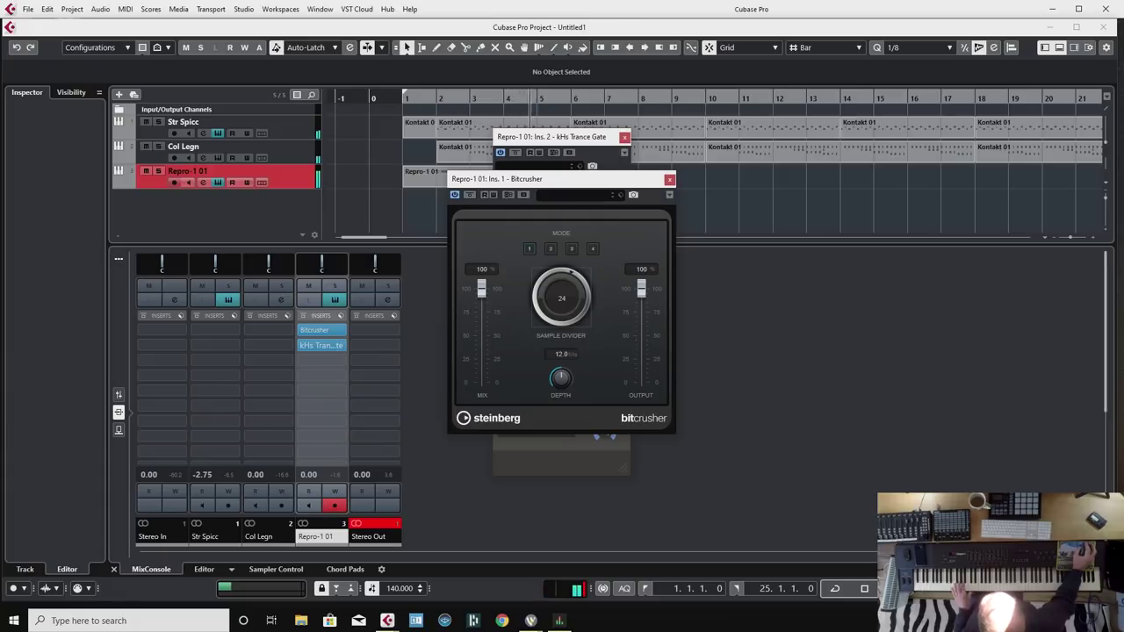
drag(545, 179, 736, 185)
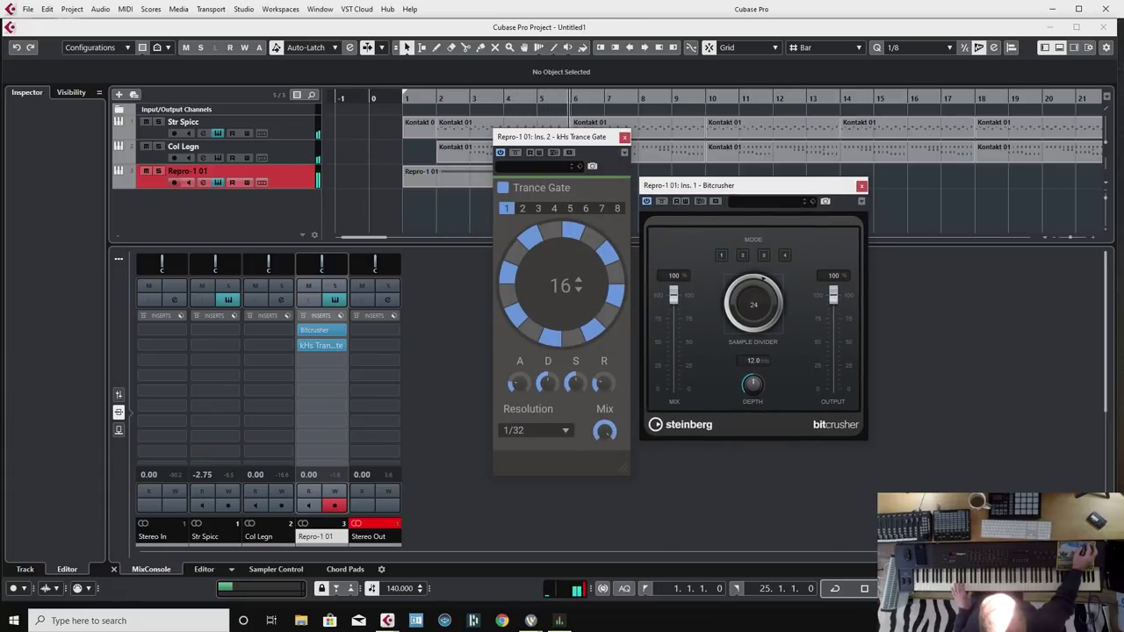
drag(544, 137, 951, 174)
drag(746, 186, 757, 217)
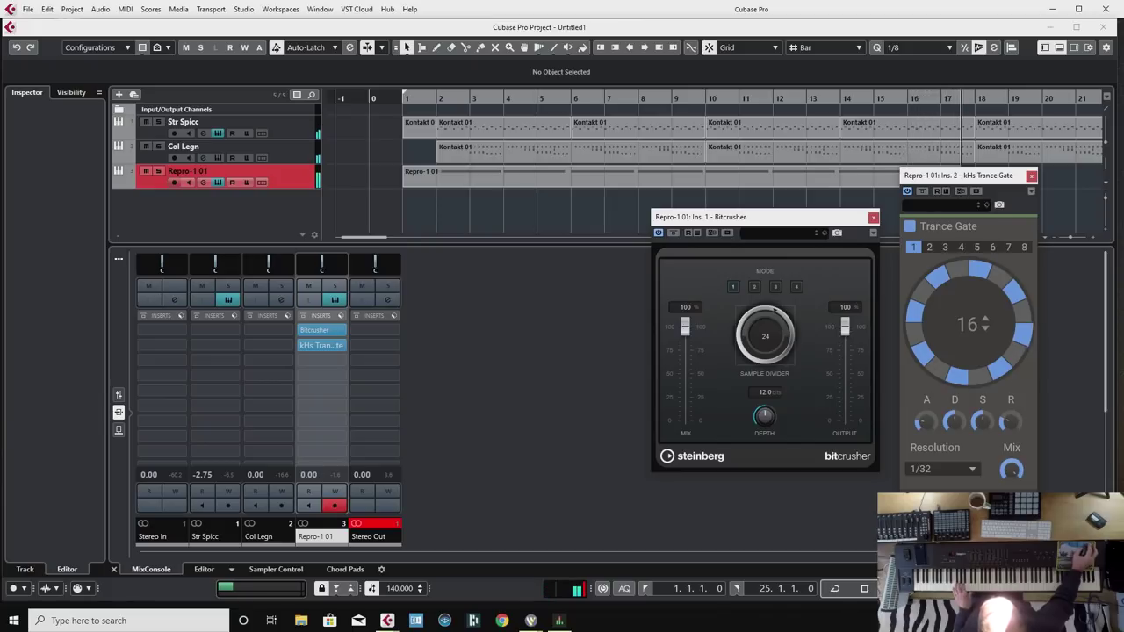
key(space)
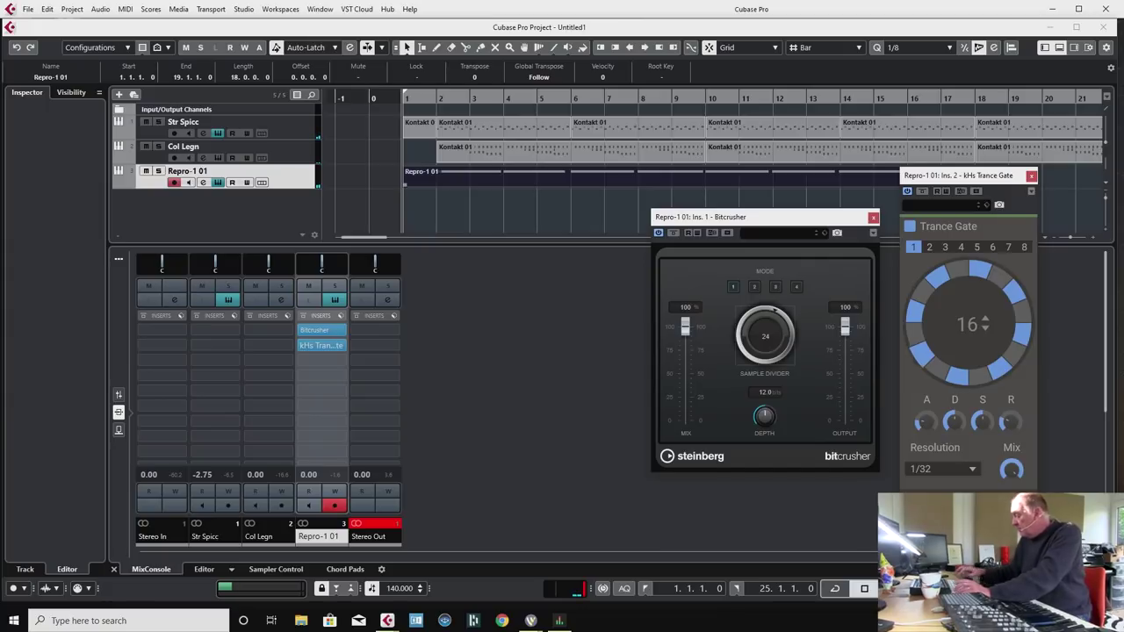
key(alt+3)
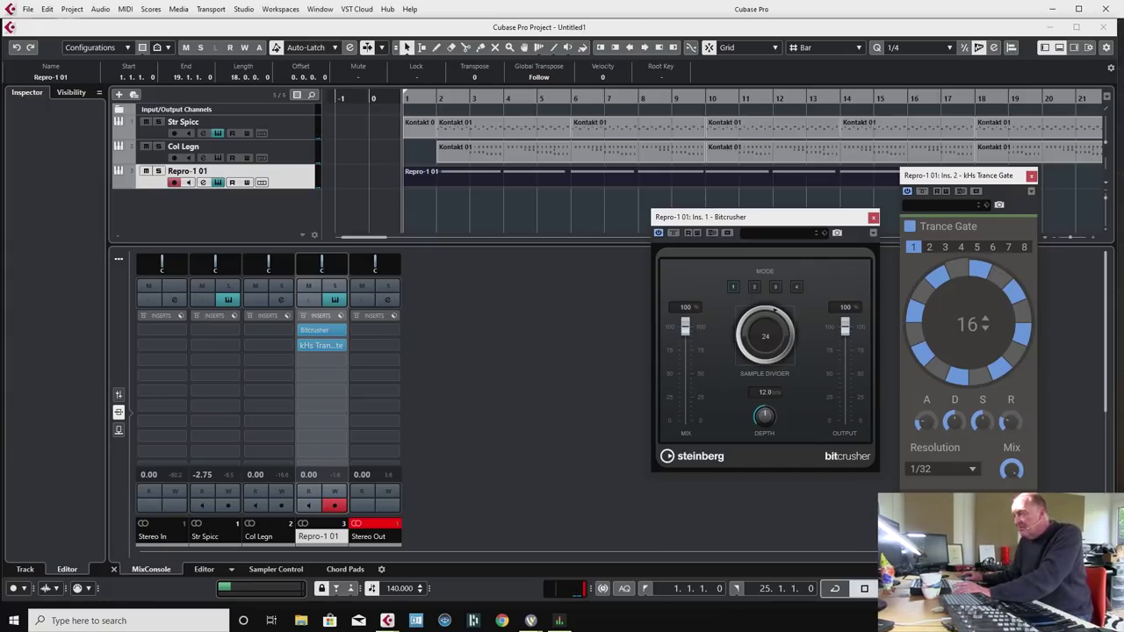
Add a Kontakt instrument track below the Repro-1 track.
right_click(769, 327)
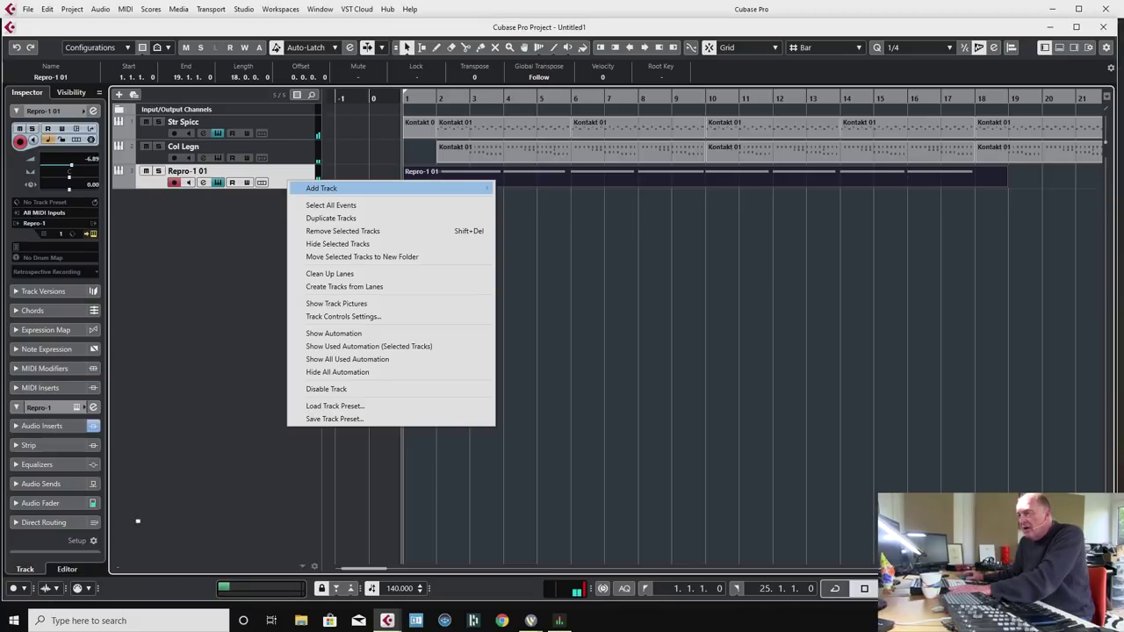
mouse_move(322, 188)
click(527, 201)
click(595, 292)
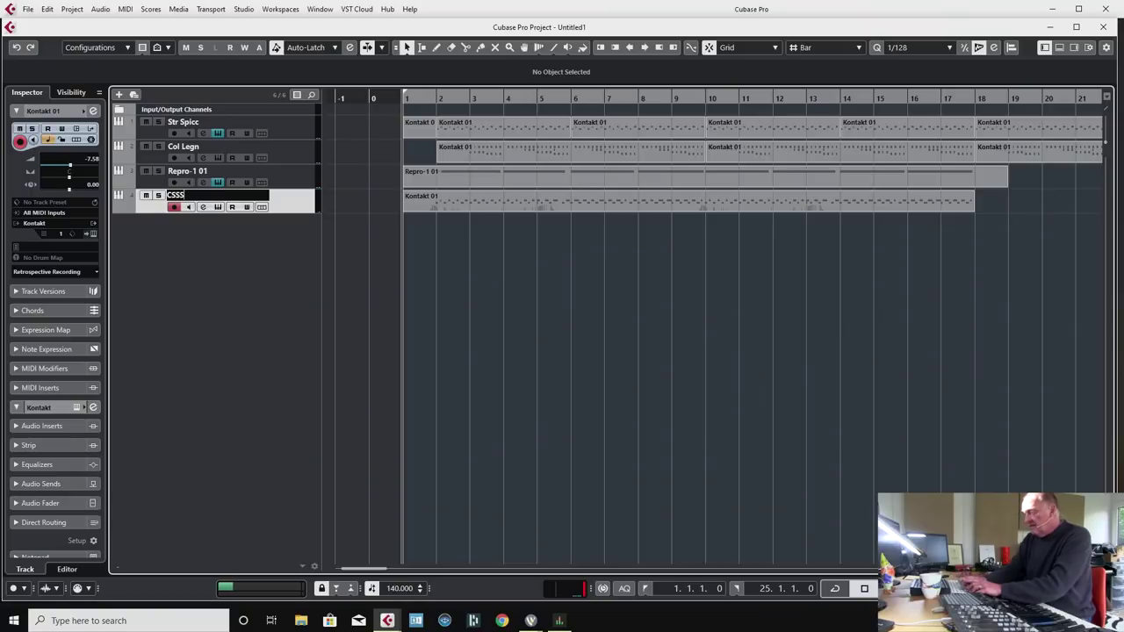
Rename the new Kontakt track as CSSS and save the project as Action Blog.
key(Return)
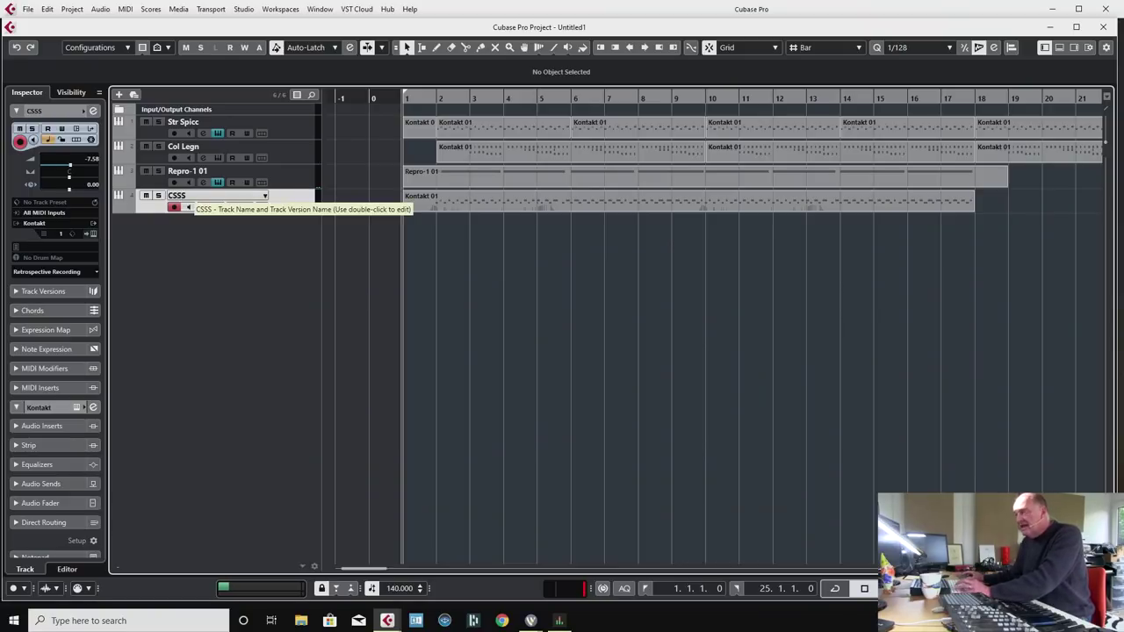
key(ctrl+s)
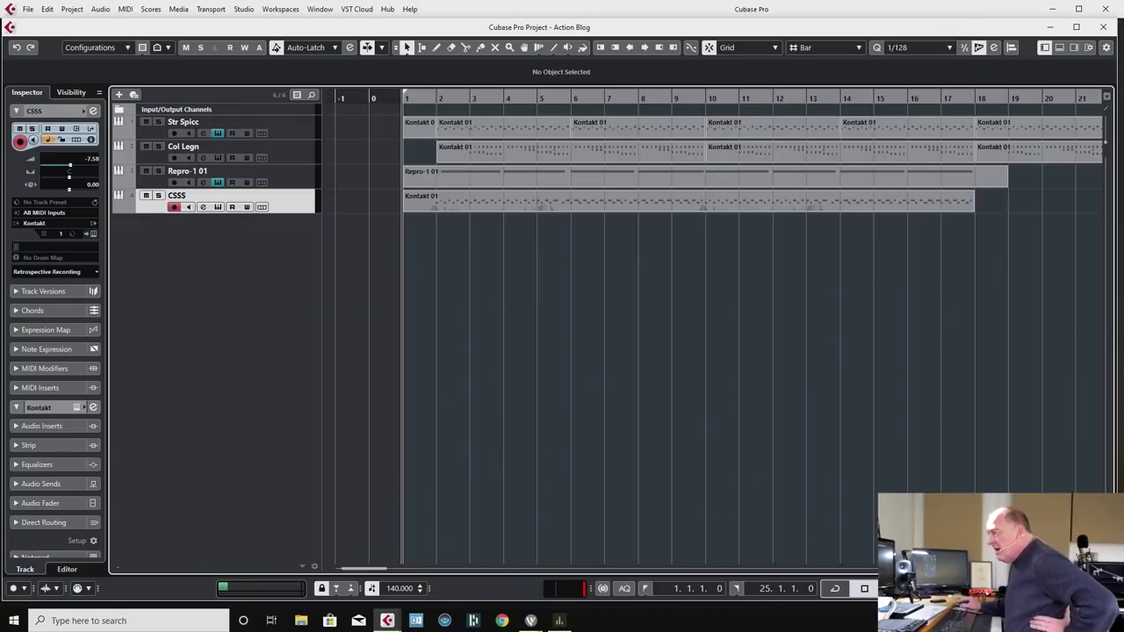
Play the cue while soloing Str Spicc, Col Legn, Repro-1 and CSSS one after another, and return to the start.
click(158, 122)
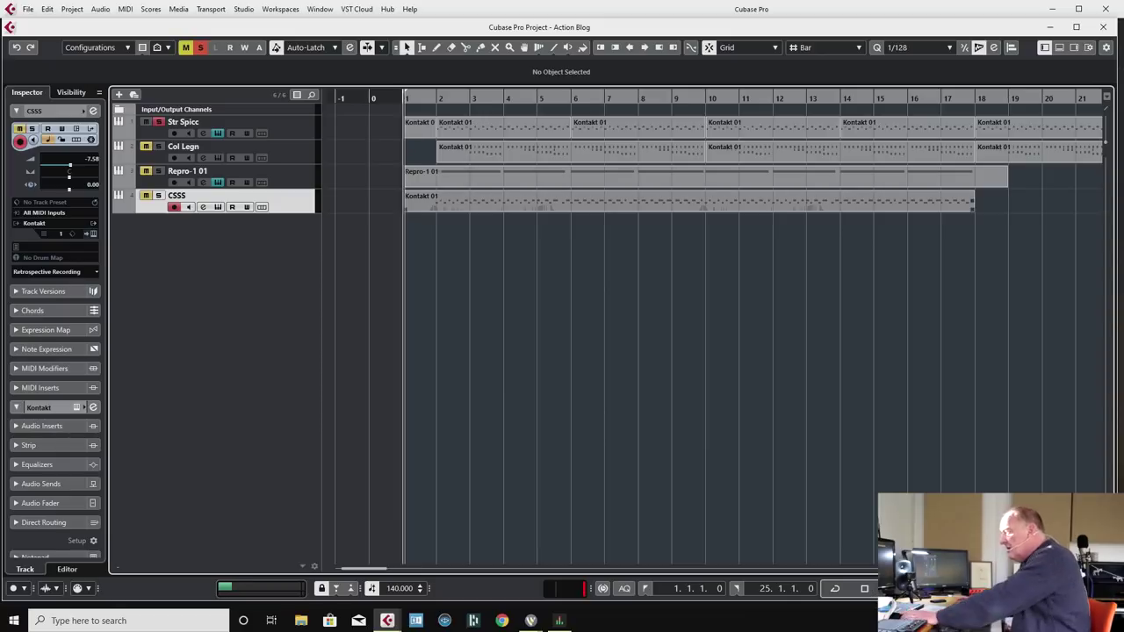
key(space)
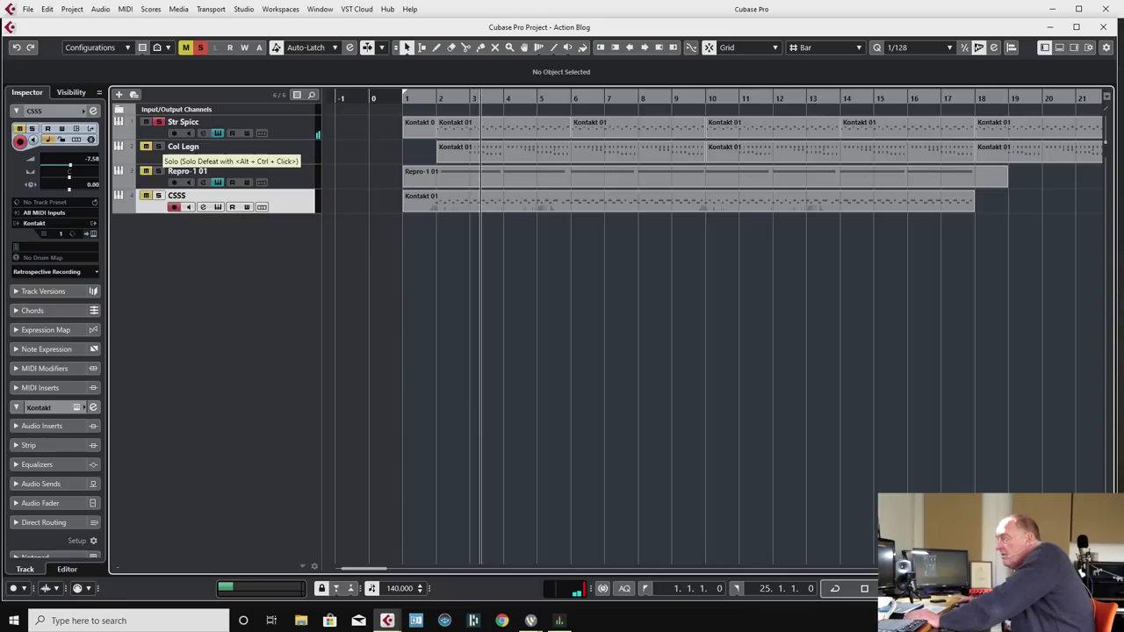
click(158, 146)
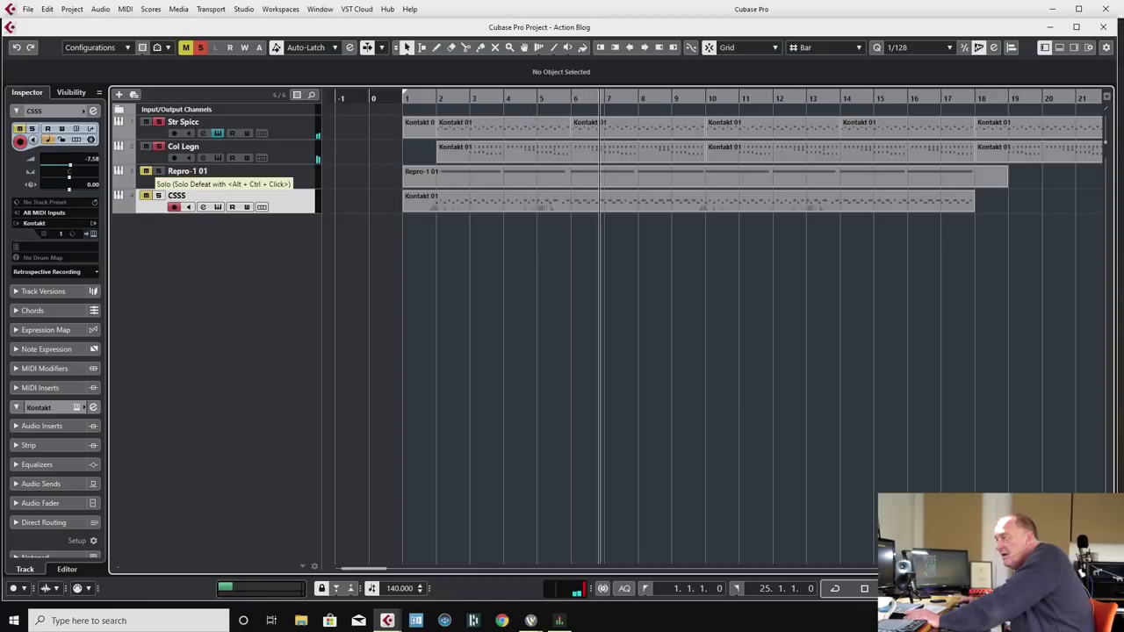
click(158, 171)
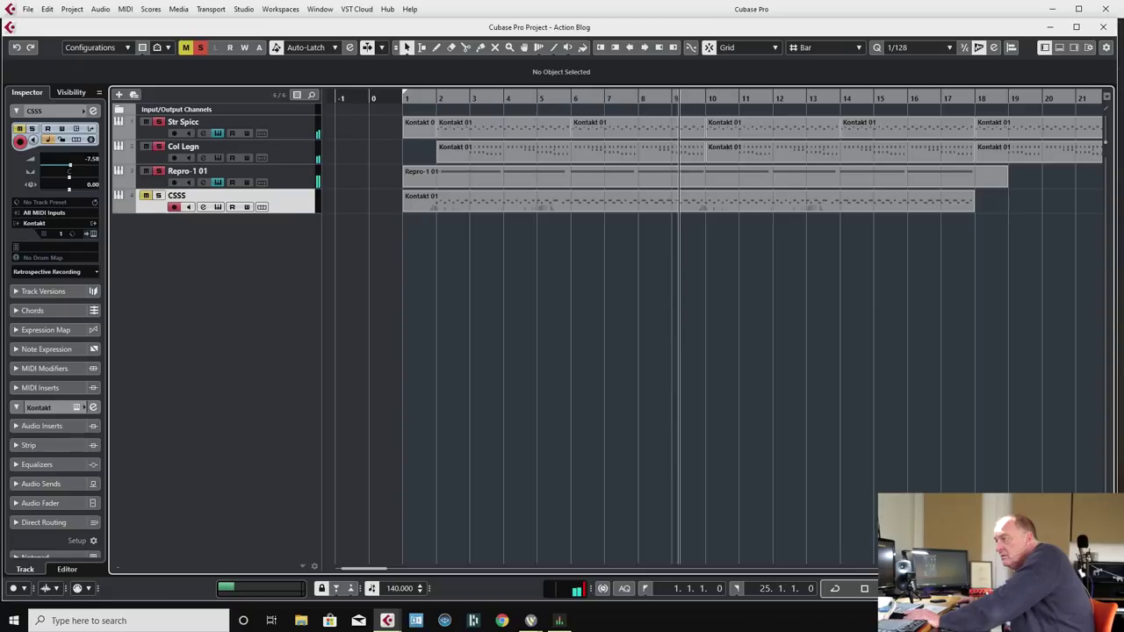
click(158, 195)
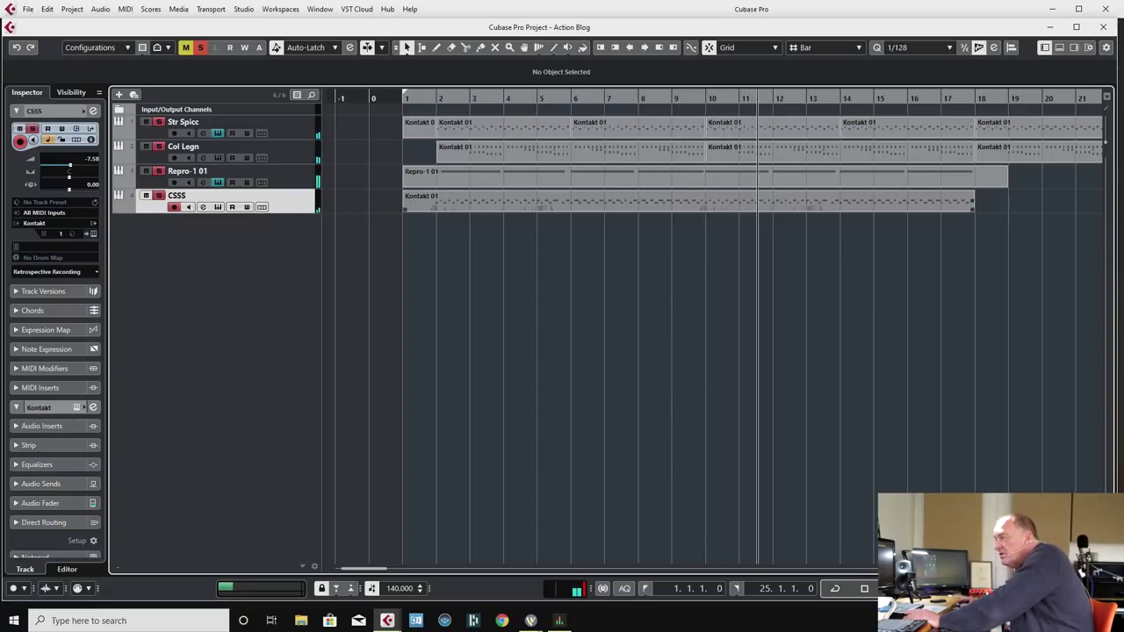
key(period)
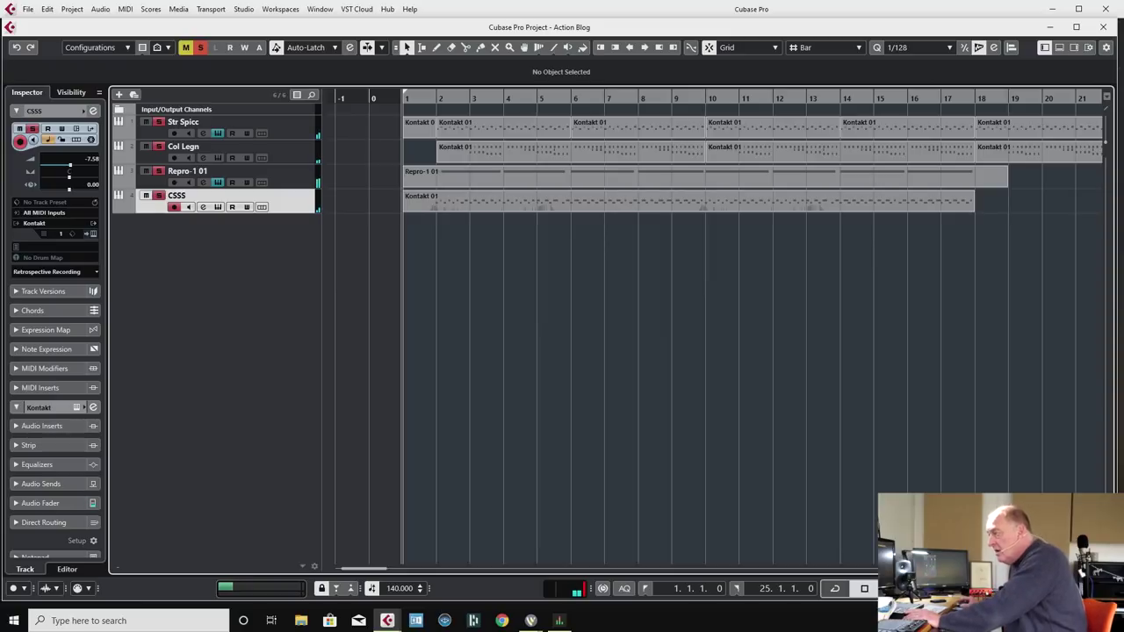
Add four Kontakt instrument tracks routed to Stereo Out below CSSS and close their plug-in windows.
right_click(282, 201)
mouse_move(422, 211)
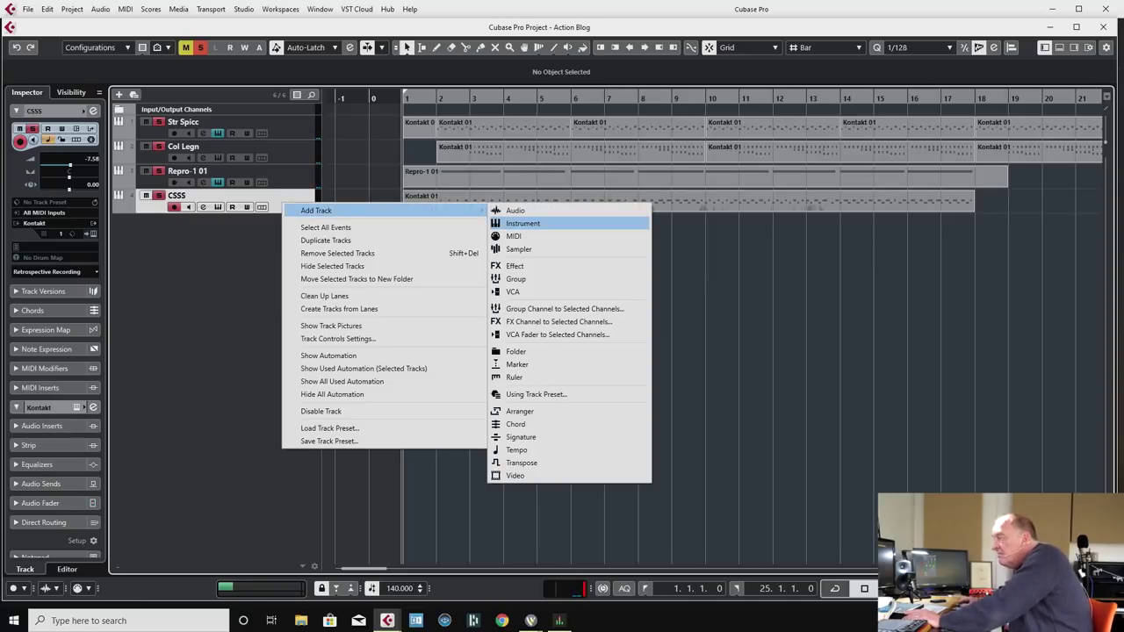
click(522, 223)
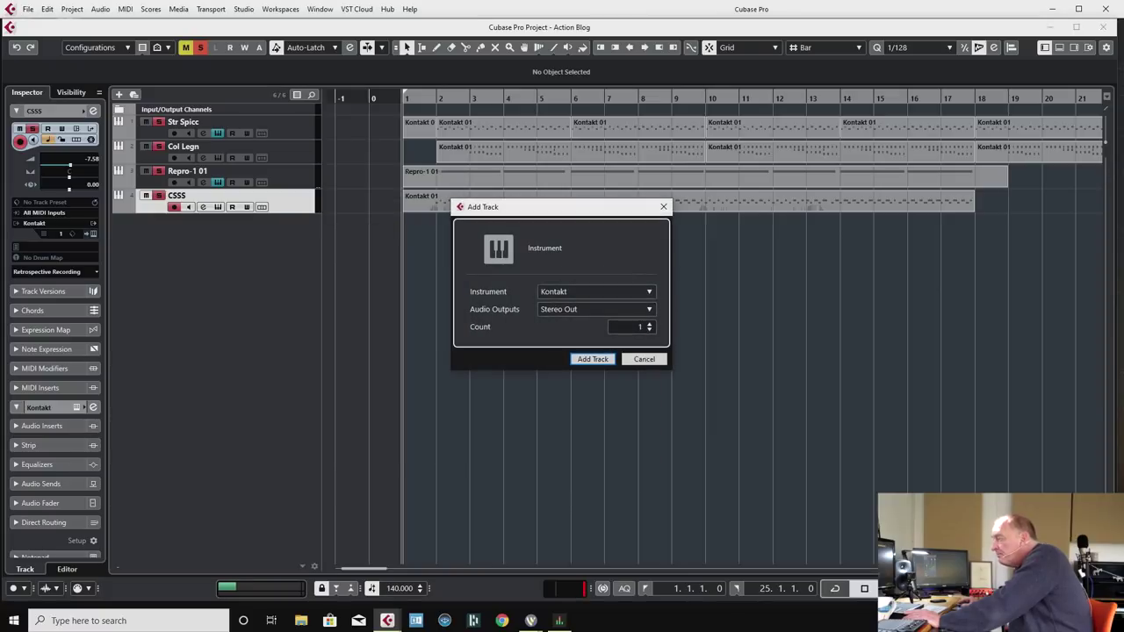
key(Return)
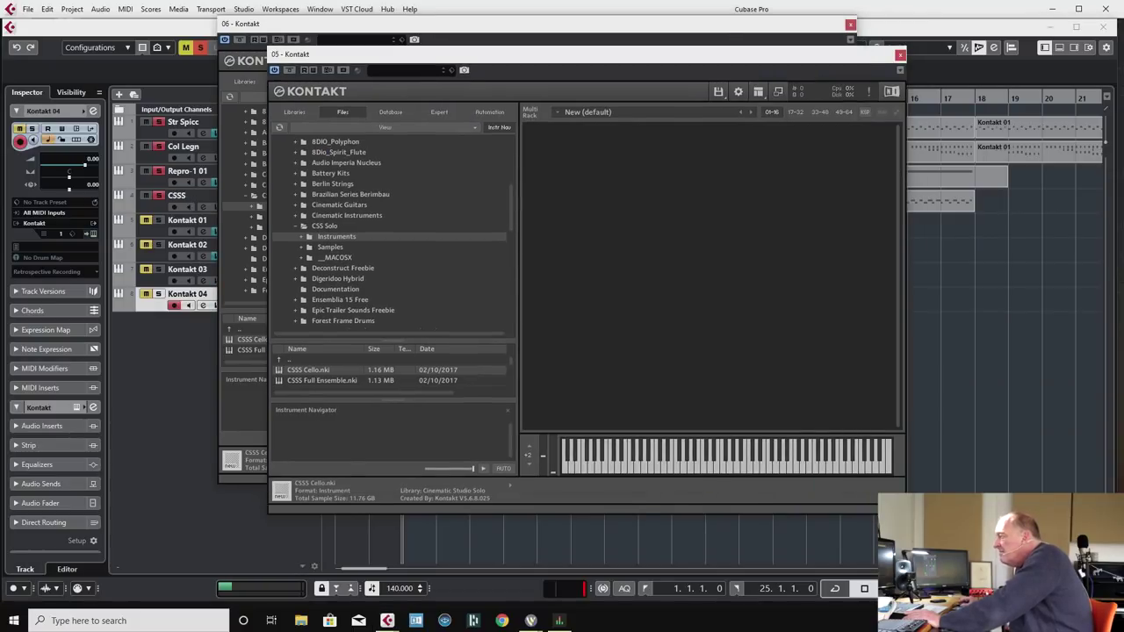
click(849, 25)
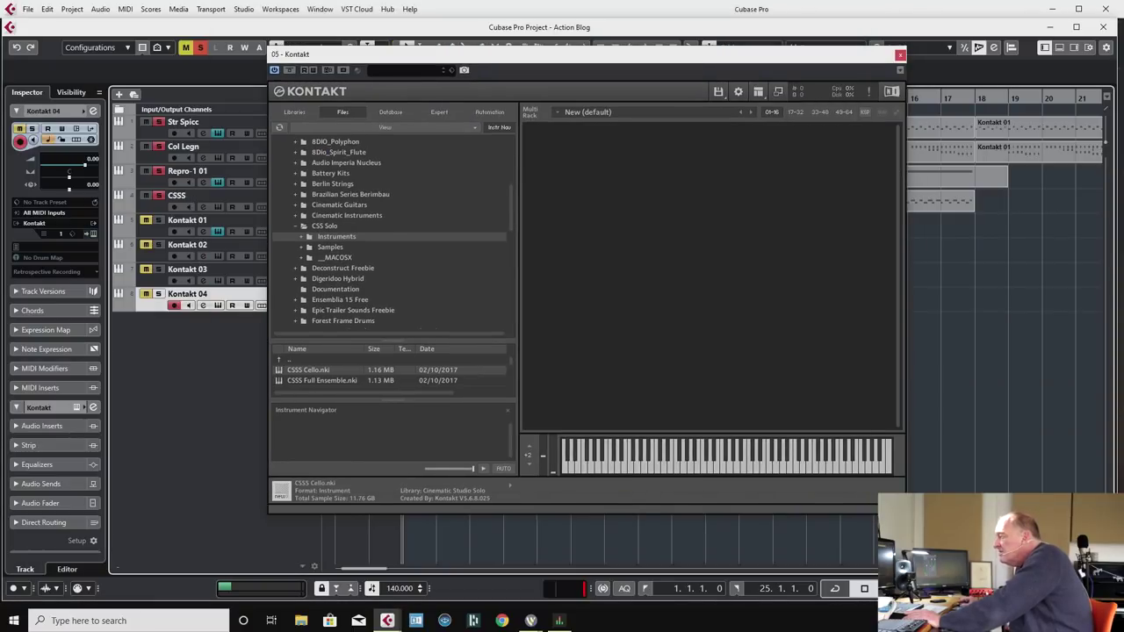
click(899, 54)
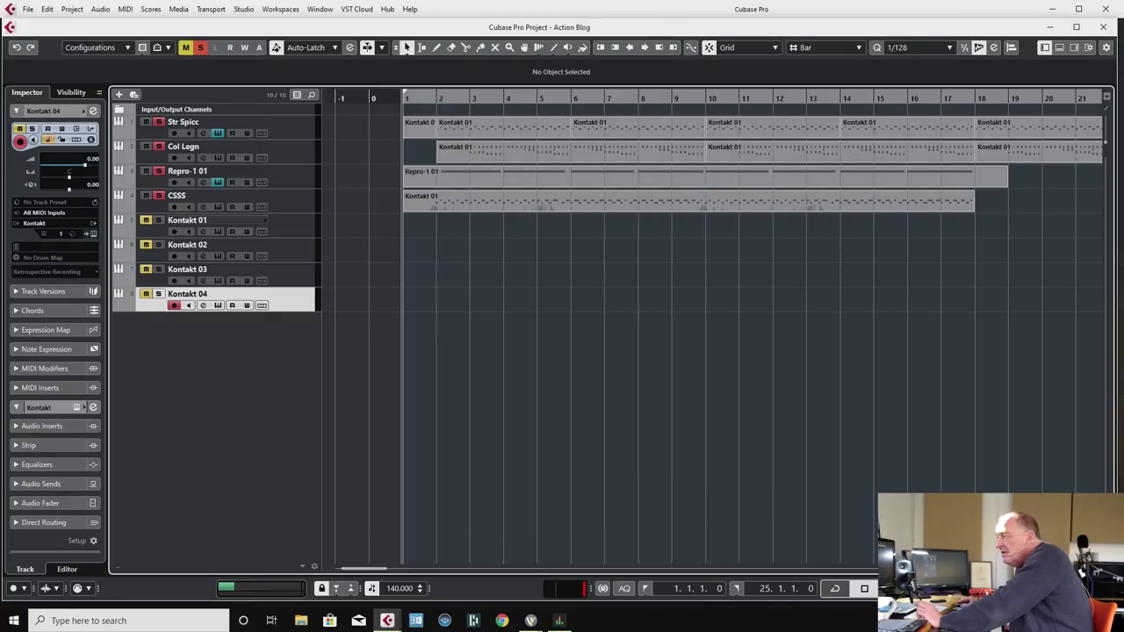
Rename the first of the new Kontakt tracks, directly below CSSS, as Perc.
click(227, 220)
double_click(202, 219)
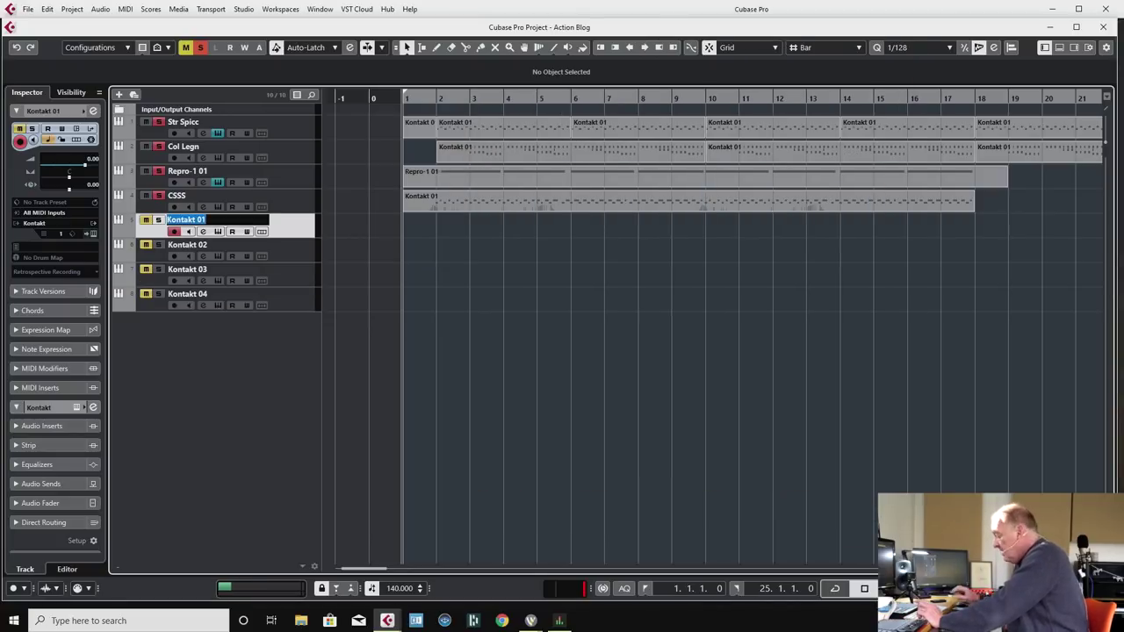
text(Perc)
key(Return)
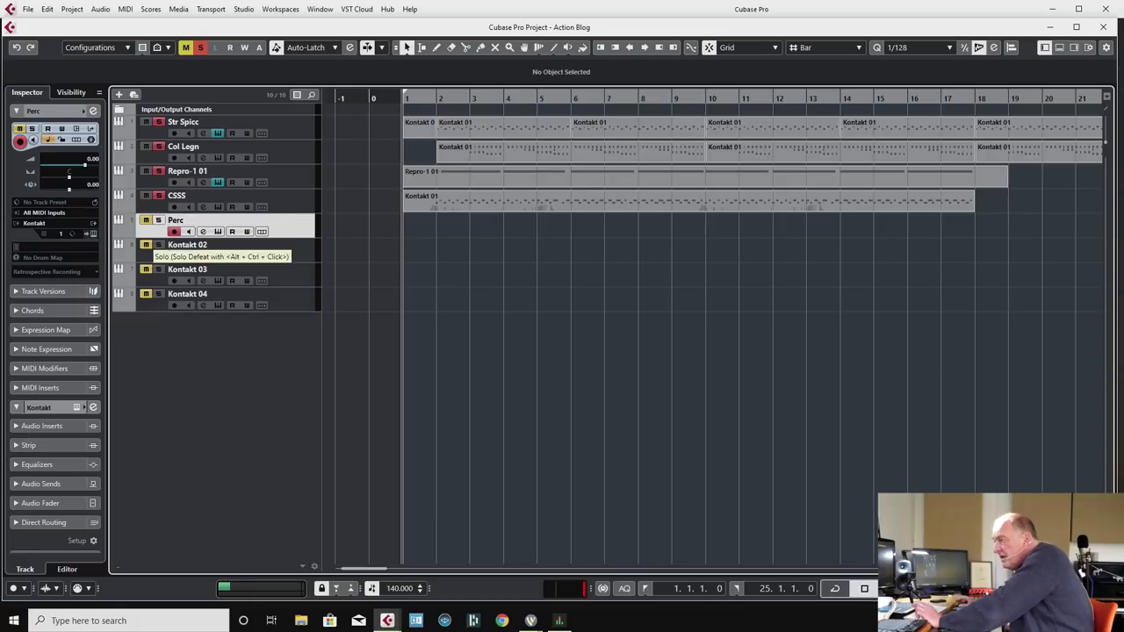
Add four unnamed MIDI tracks directly below the Perc track.
right_click(299, 224)
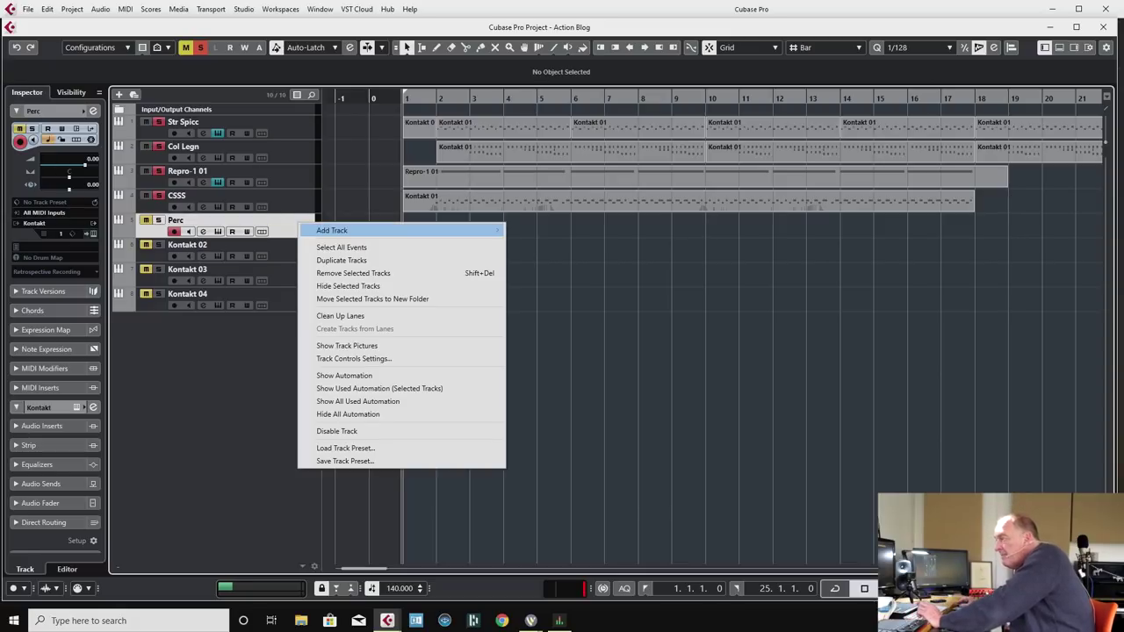
mouse_move(334, 230)
click(535, 253)
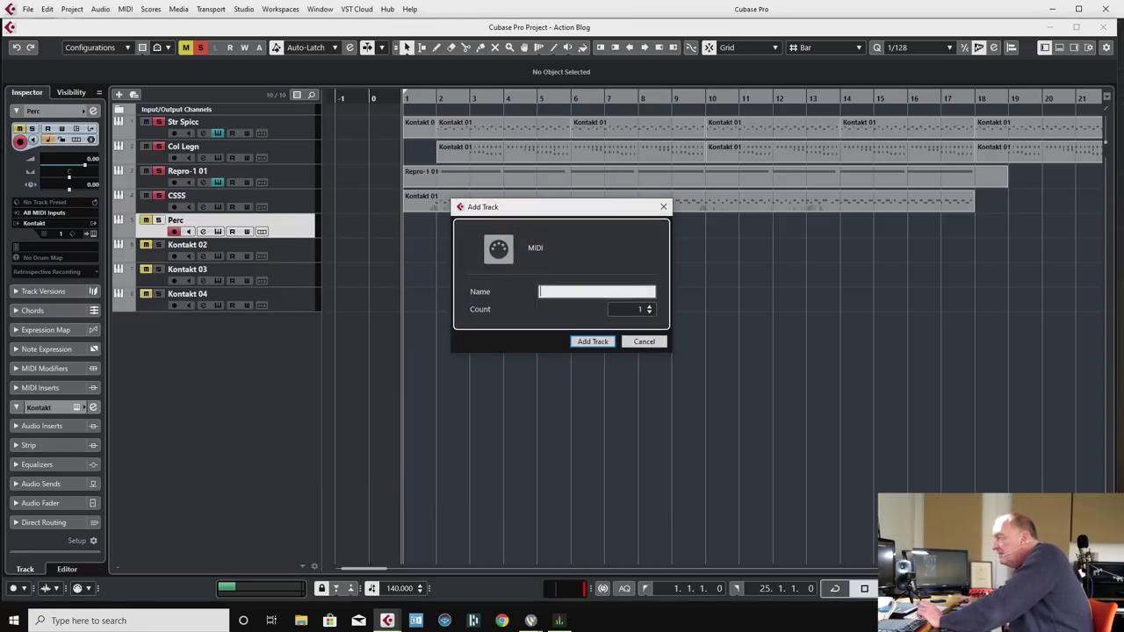
key(Tab)
text(4)
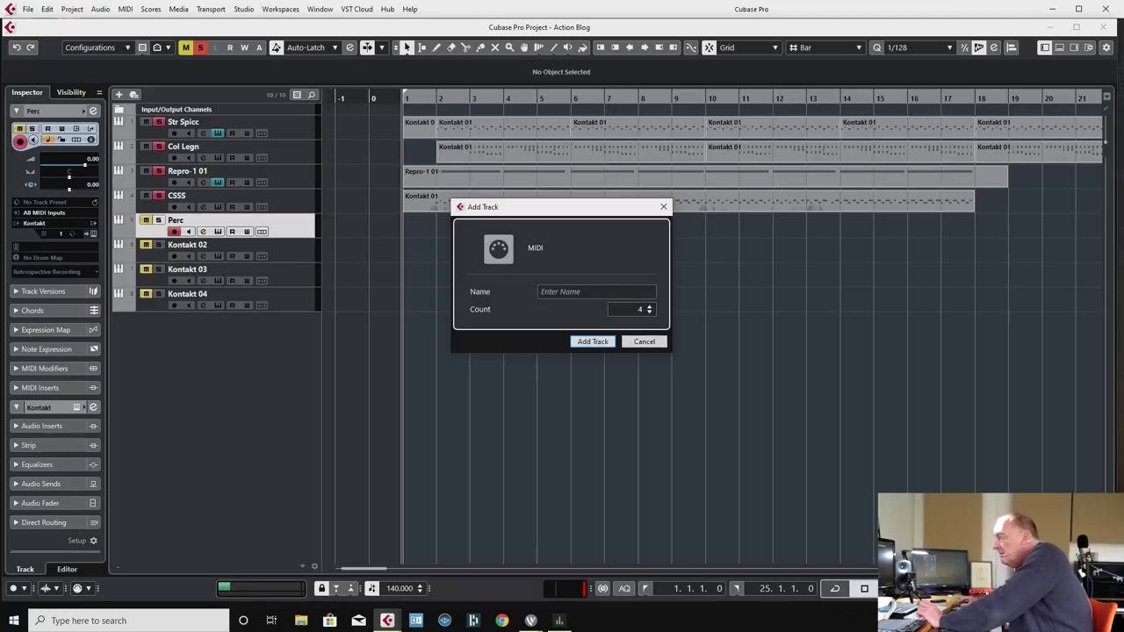
key(Return)
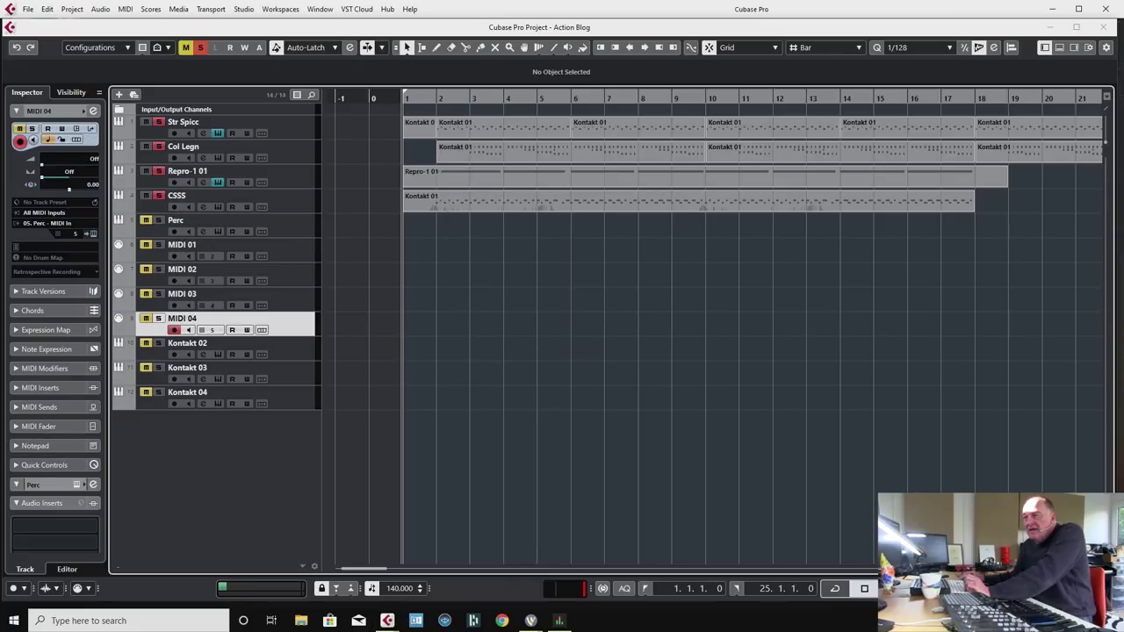
Clear all track solos and open the Perc track's Kontakt instrument at its library list.
click(200, 48)
click(219, 220)
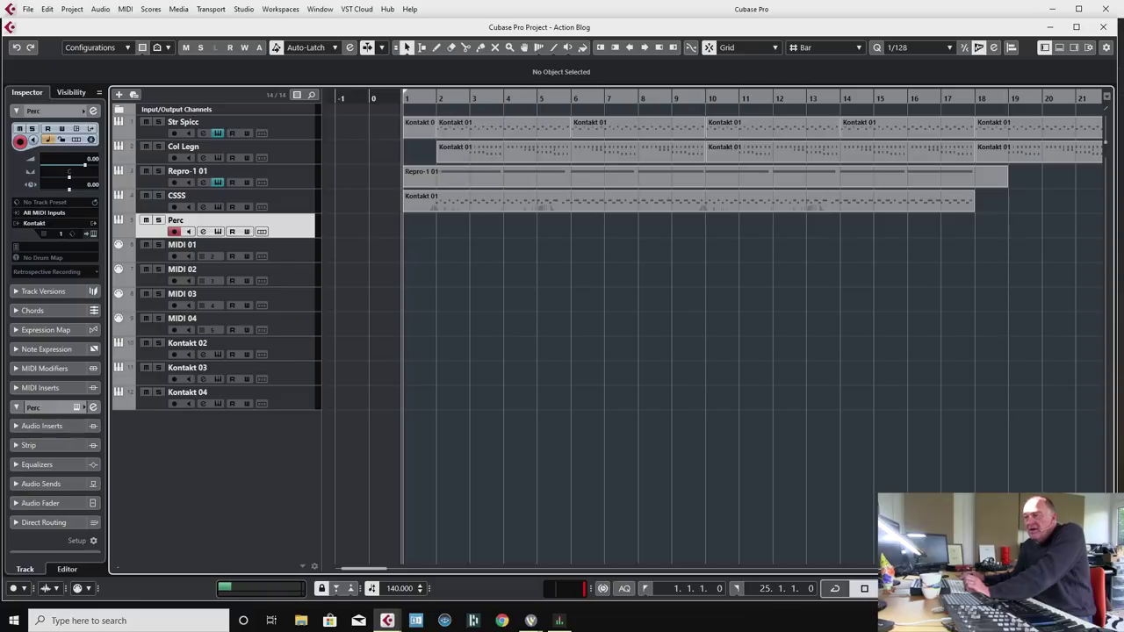
click(217, 231)
click(294, 112)
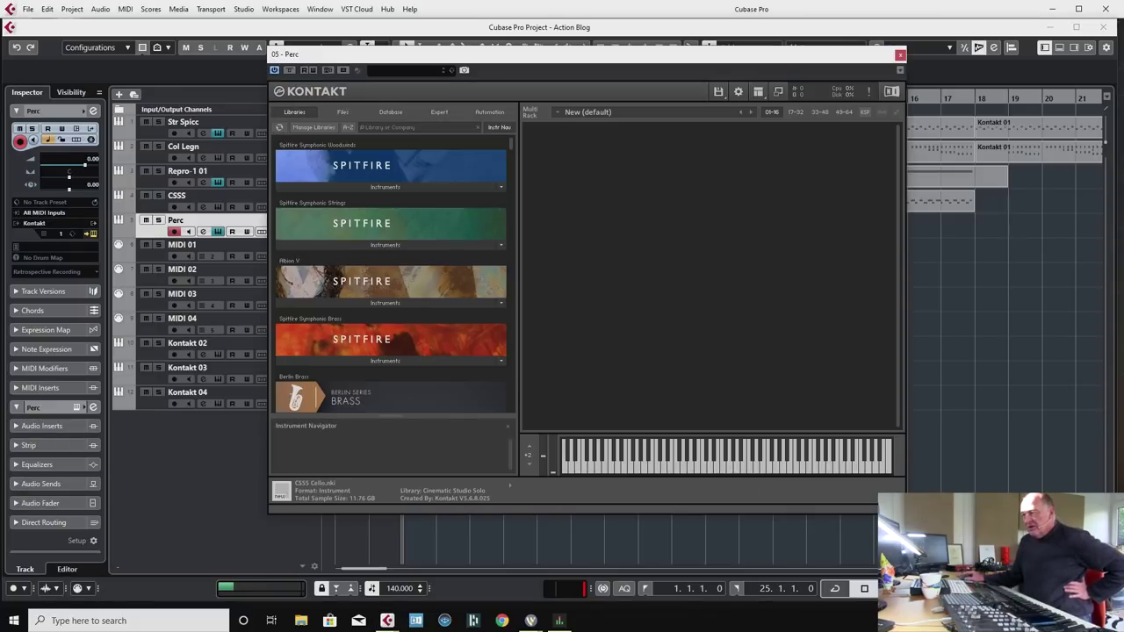
Load Toms High.nki from the Individual Ensembles kits of the Master Sessions Ensemble Drums library into Perc's Kontakt.
scroll(390, 274, down, 15)
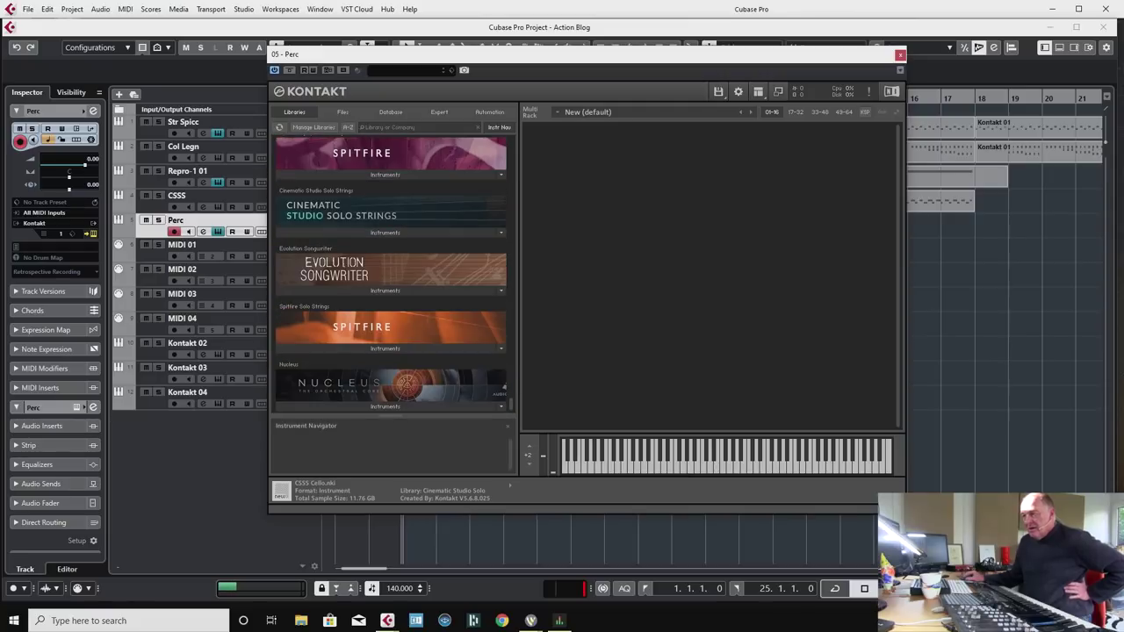
scroll(391, 274, up, 8)
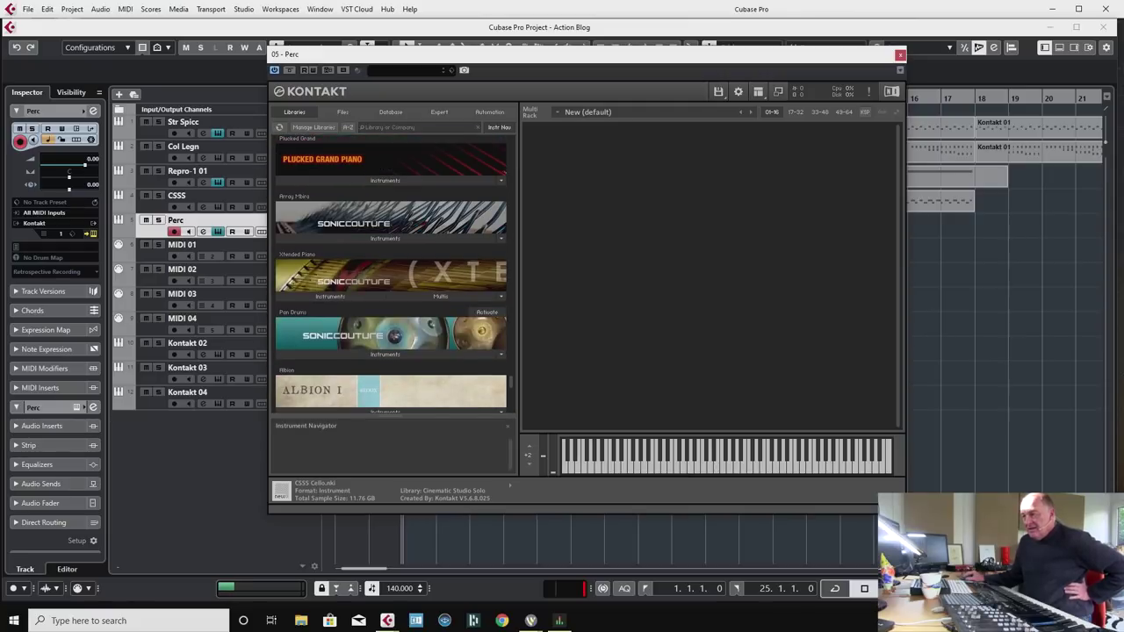
scroll(391, 274, up, 5)
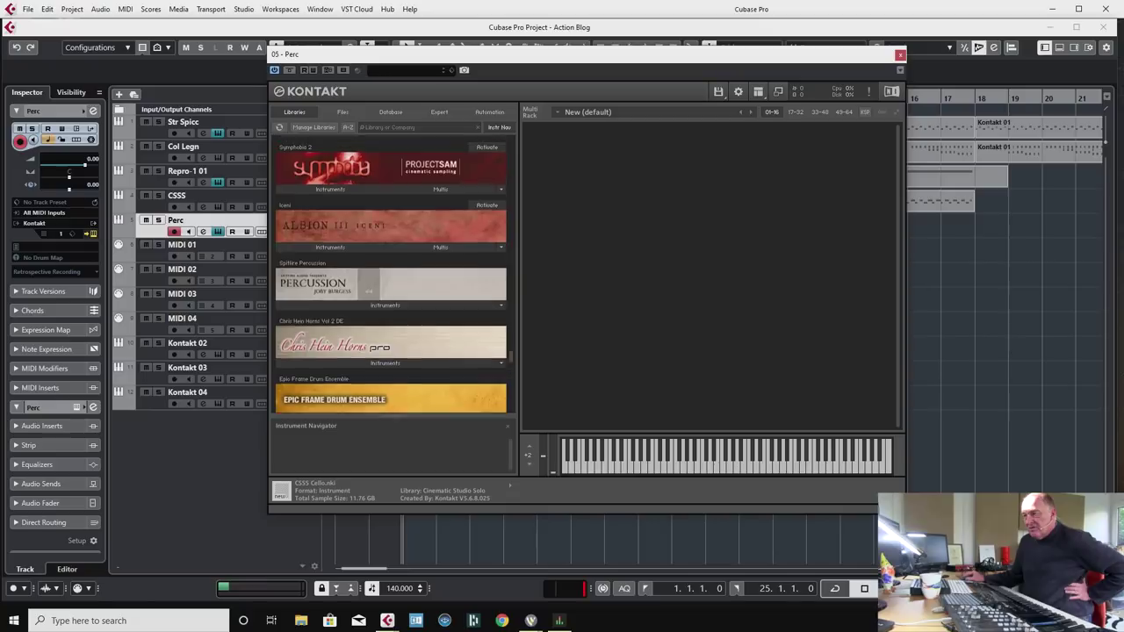
scroll(390, 274, up, 15)
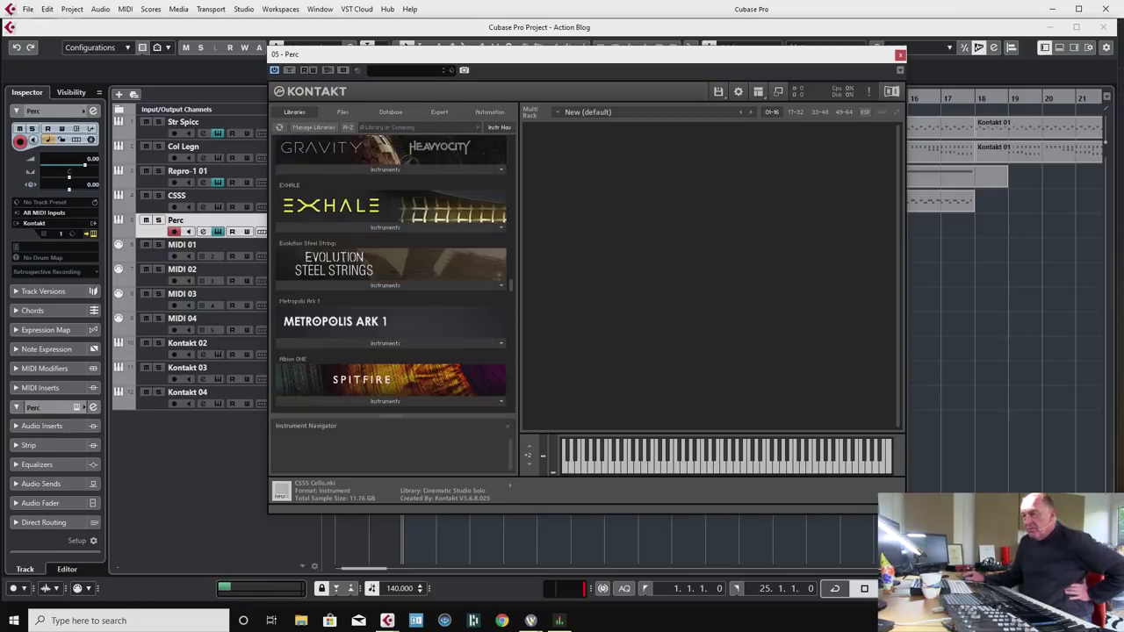
scroll(390, 274, down, 4)
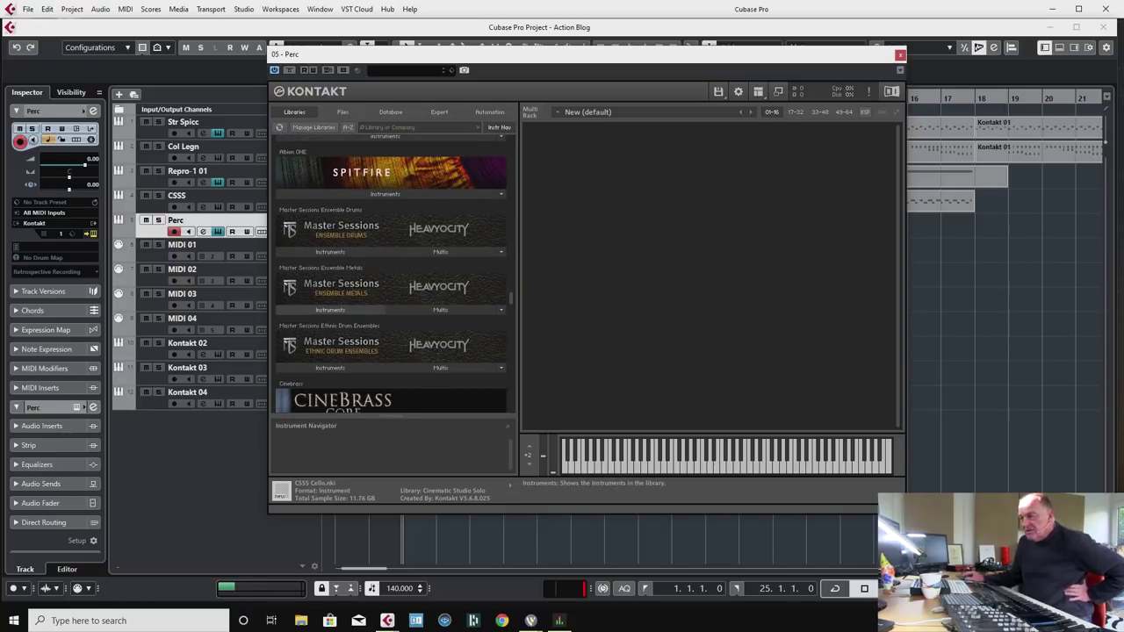
click(330, 251)
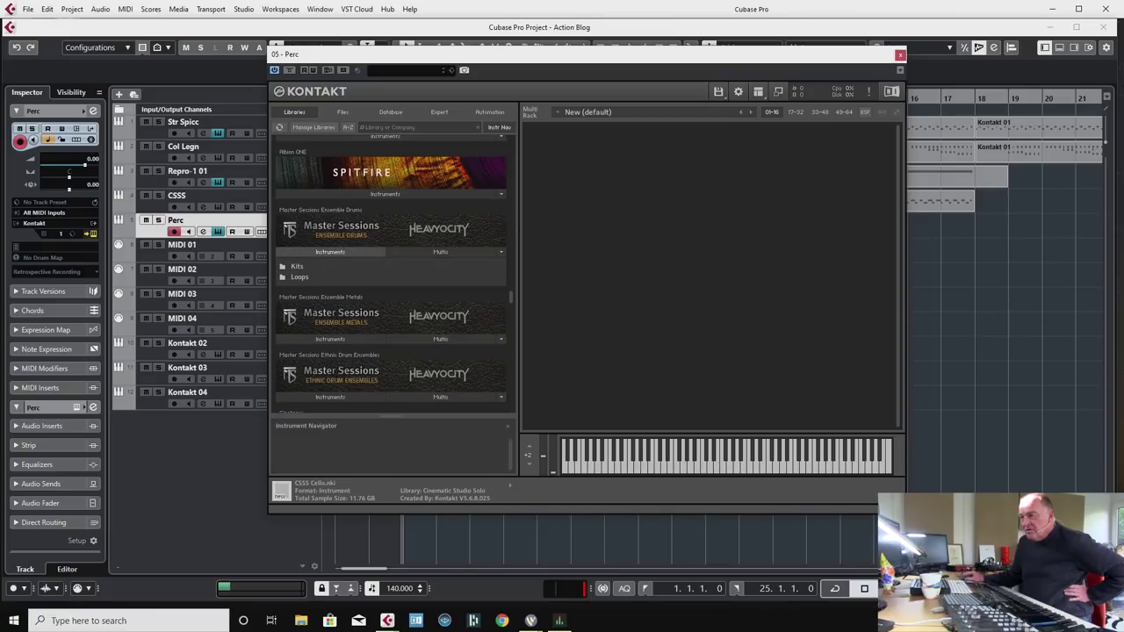
double_click(297, 266)
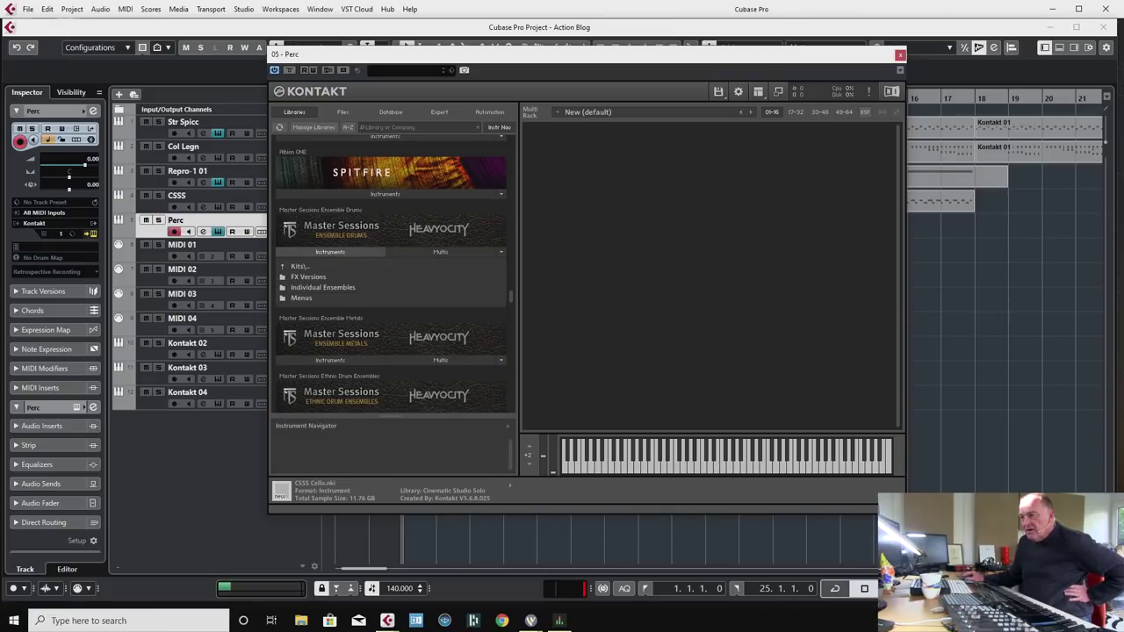
double_click(322, 287)
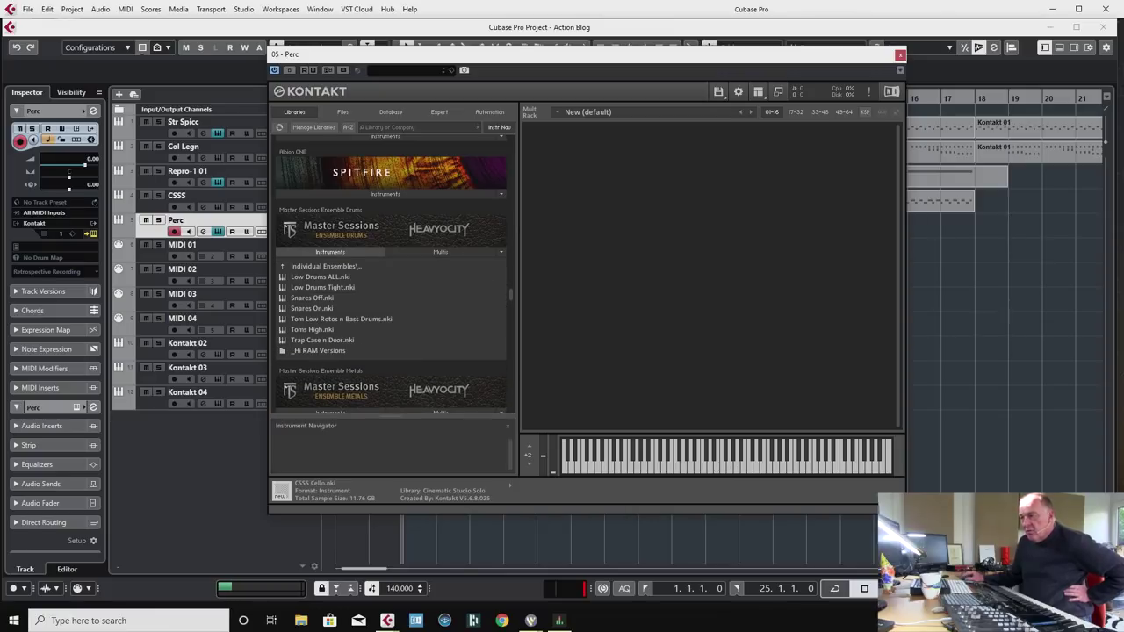
scroll(391, 274, down, 1)
scroll(391, 274, up, 1)
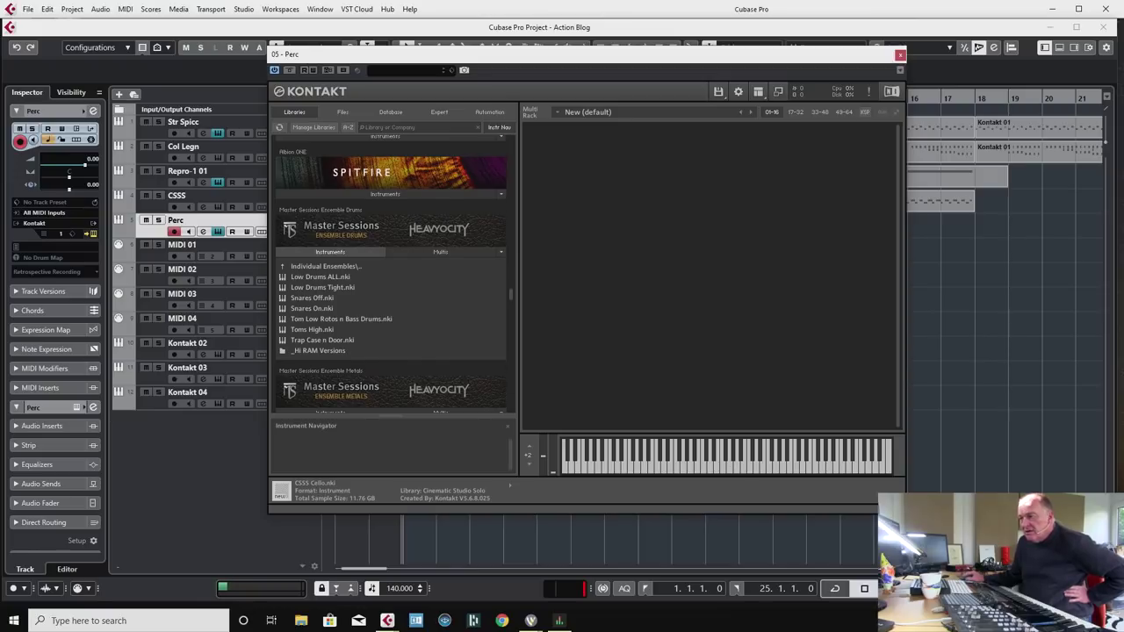
double_click(311, 329)
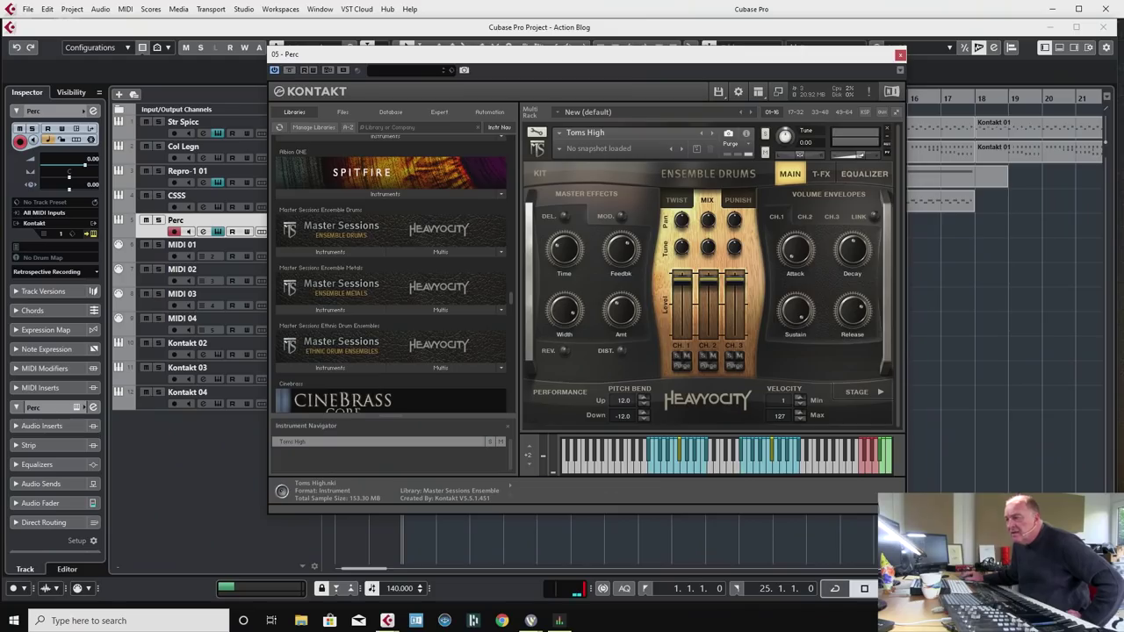
Choose Ethnic High Ensemble.nki from the Individual Ensembles kits of the Master Sessions Ethnic Drum Ensembles library.
click(330, 368)
scroll(330, 368, down, 2)
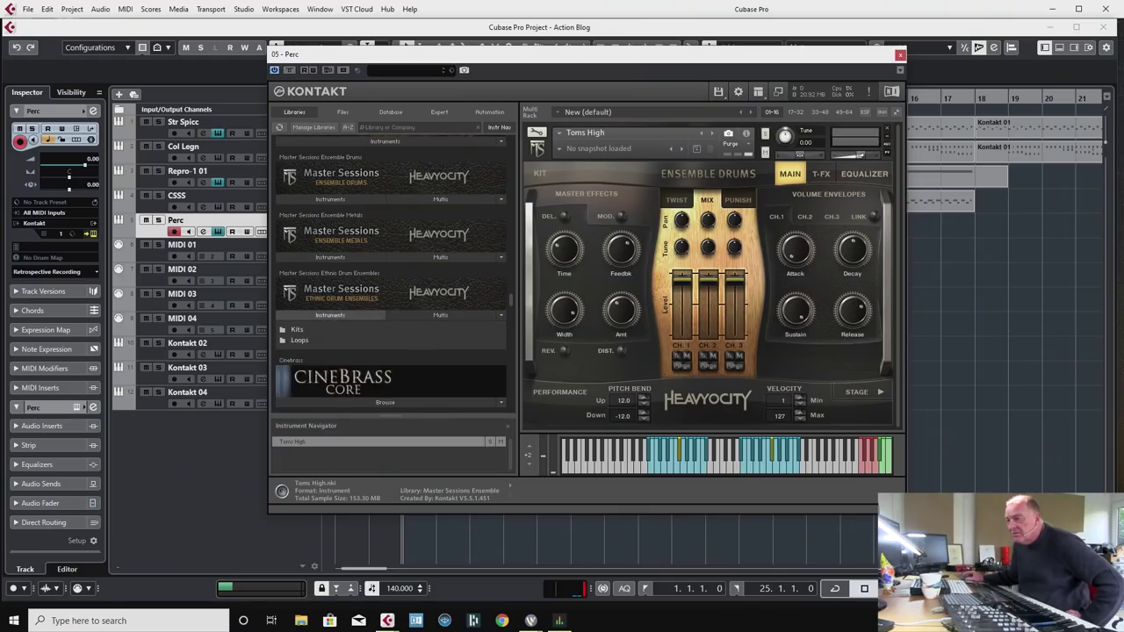
double_click(297, 329)
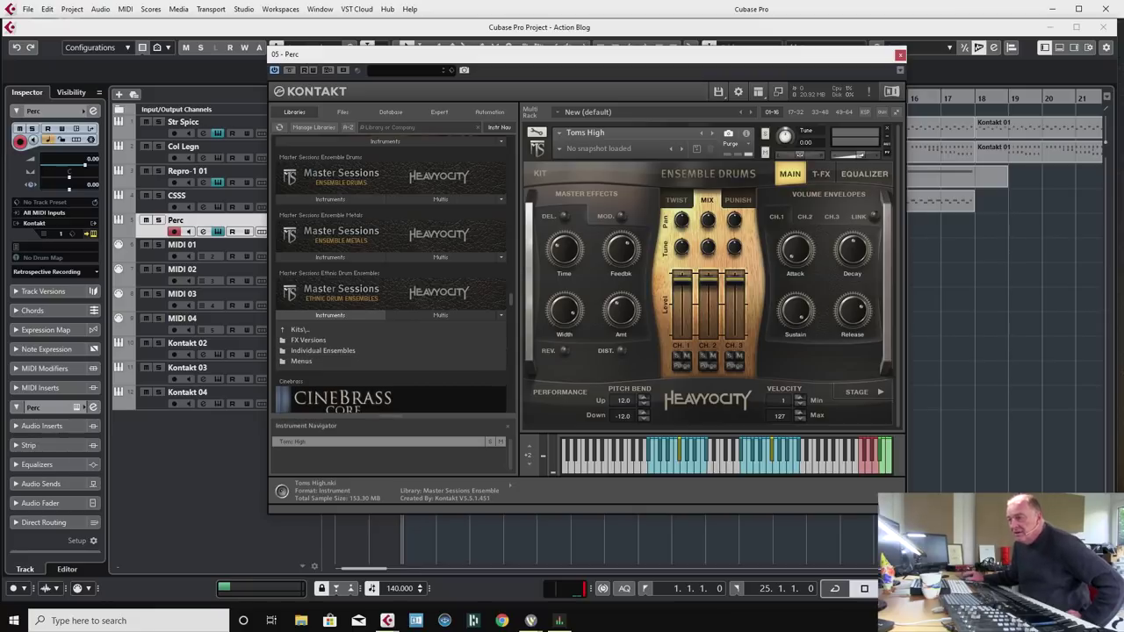
double_click(322, 351)
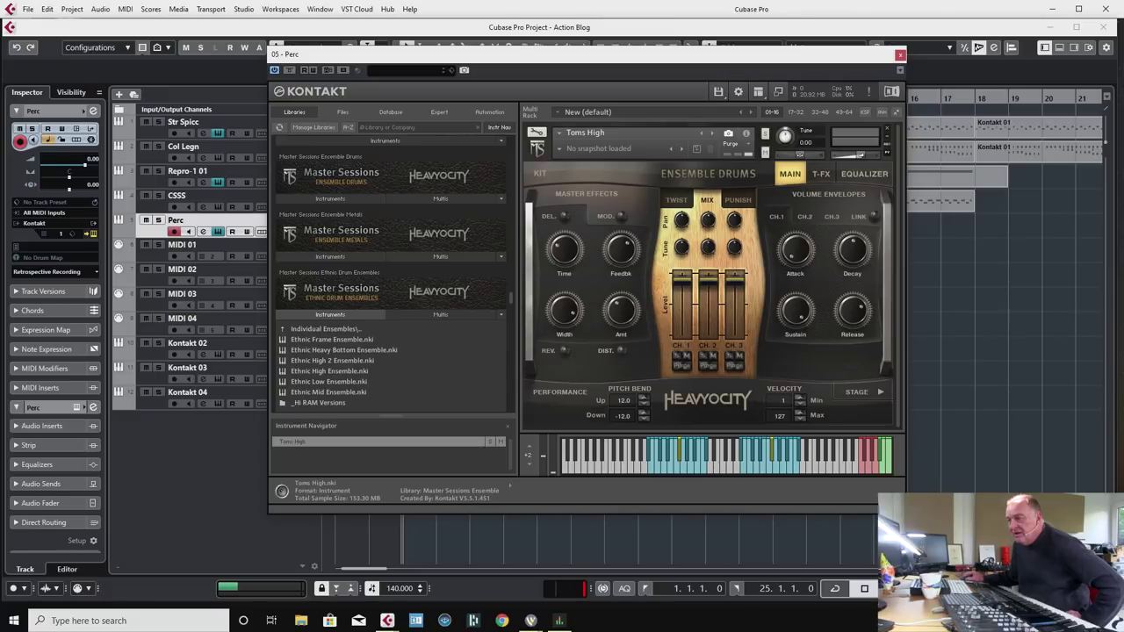
click(329, 370)
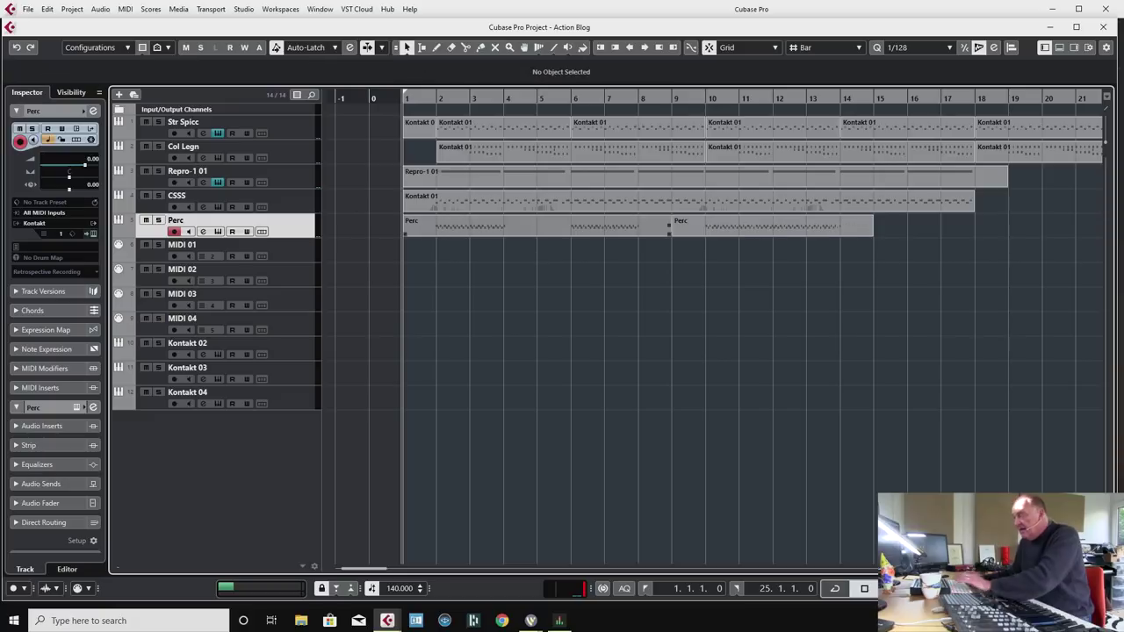
Delete the first Perc event, which begins at bar 1, and move the remaining Perc event to start at bar 6.
click(535, 226)
key(Delete)
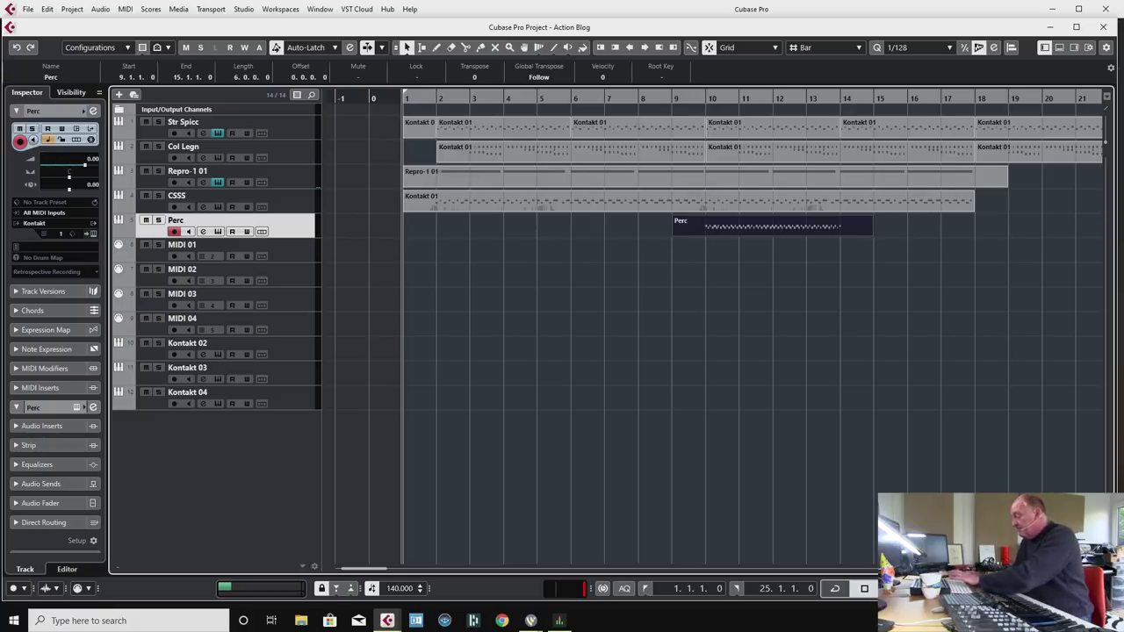
drag(722, 225, 621, 225)
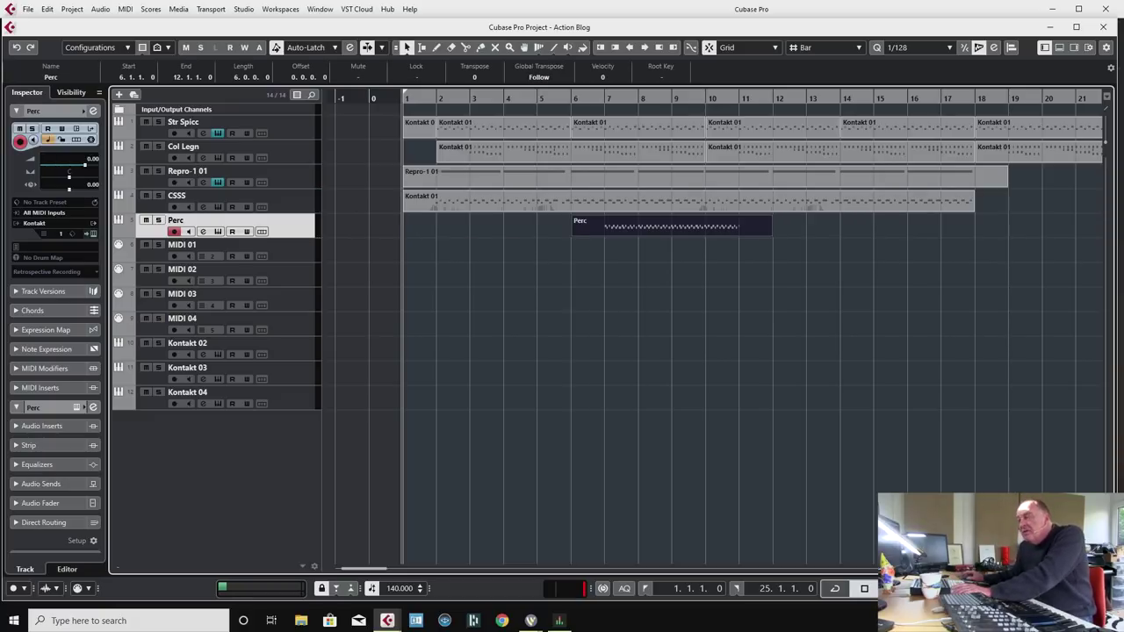
Play the opening of the cue and bring the whole arrangement into view.
key(space)
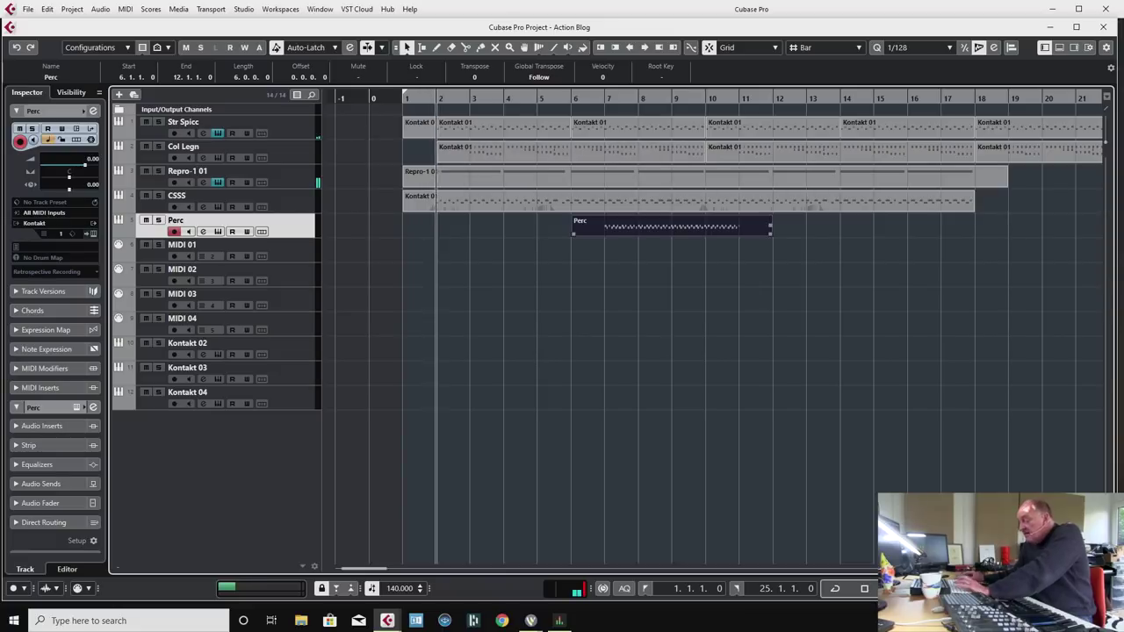
key(h)
key(h)
key(h)
key(h)
key(g)
key(g)
key(g)
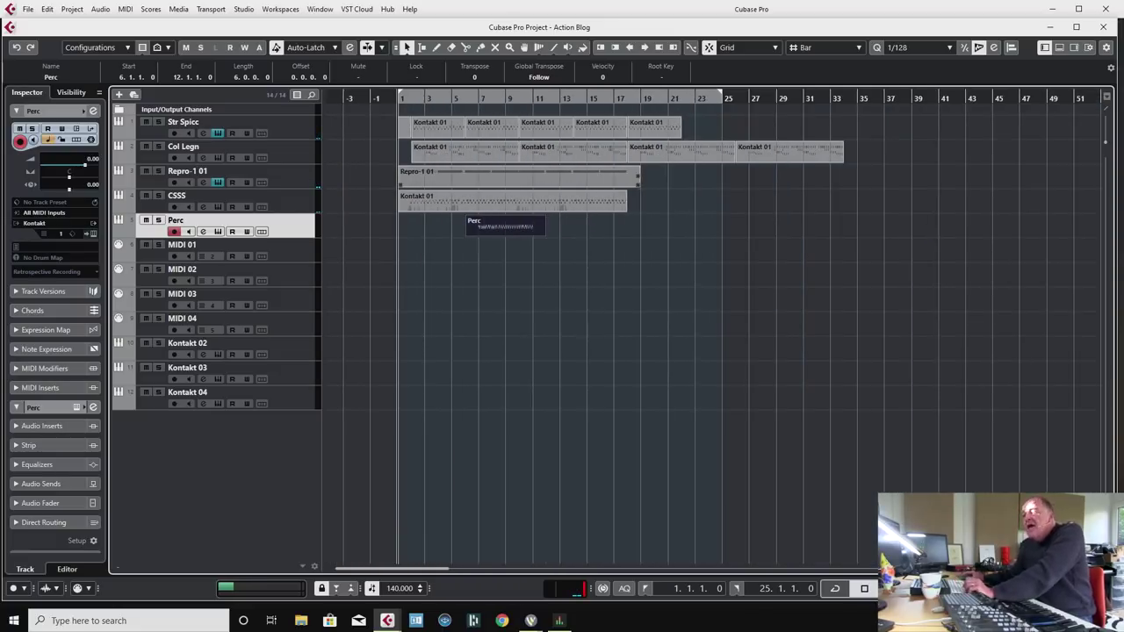
Nudge the Repro-1 and Perc events three bars later together, so they start at bars 4 and 9.
drag(385, 148, 511, 177)
click(511, 177)
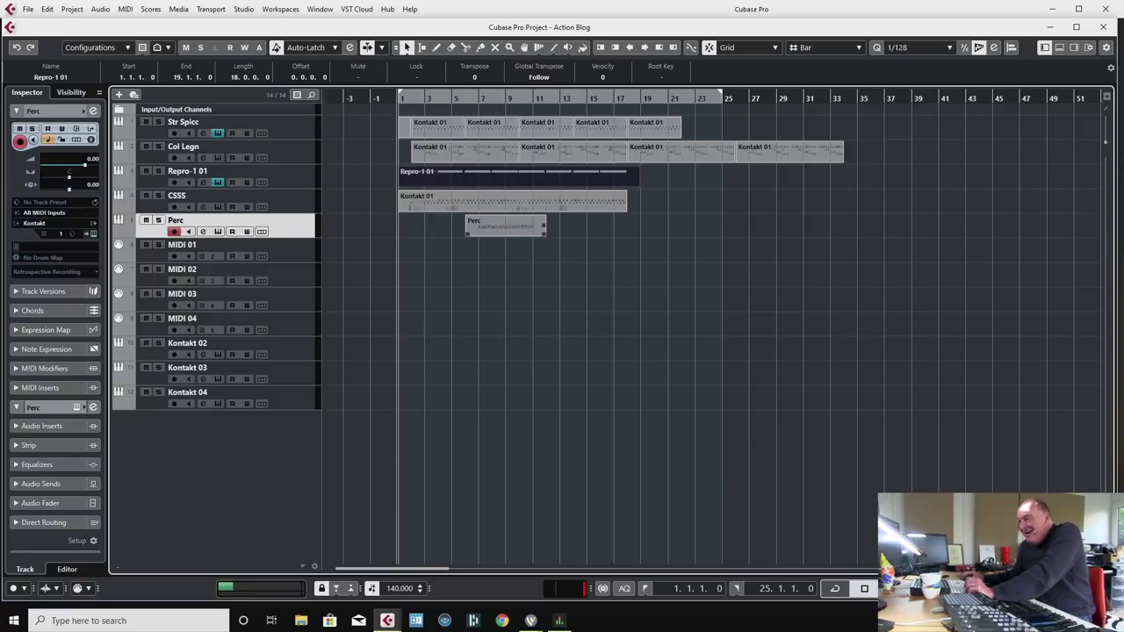
shift+click(505, 226)
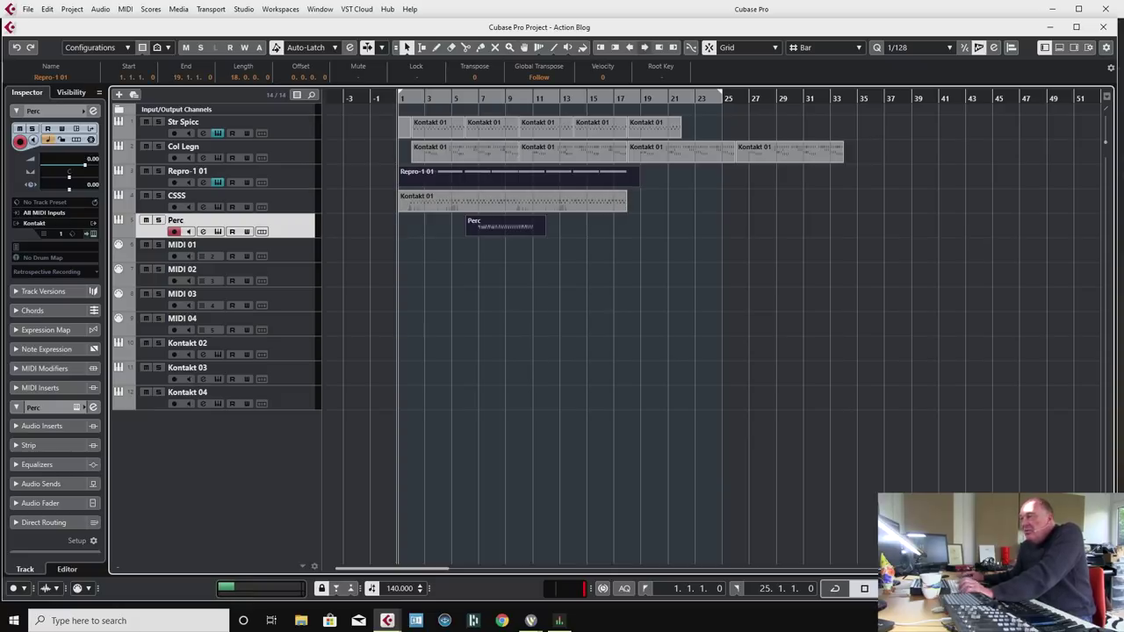
click(644, 47)
click(645, 48)
click(644, 47)
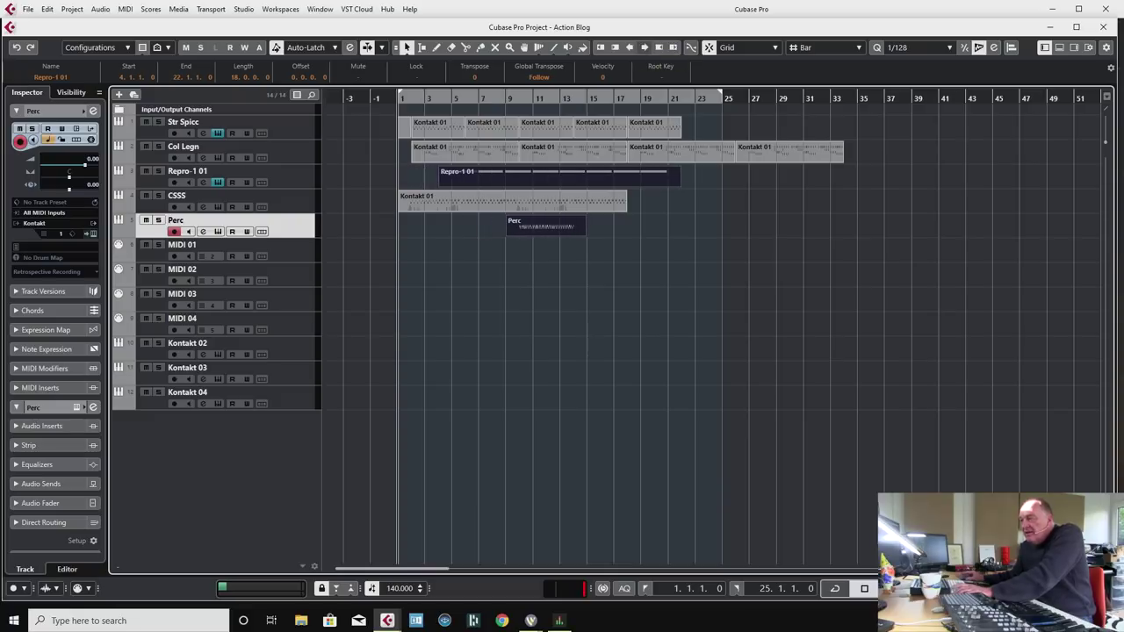
Play the cue, nudge all Col Legn events and the Repro-1 event two bars later to bars 4 and 6, and replay from the start.
key(space)
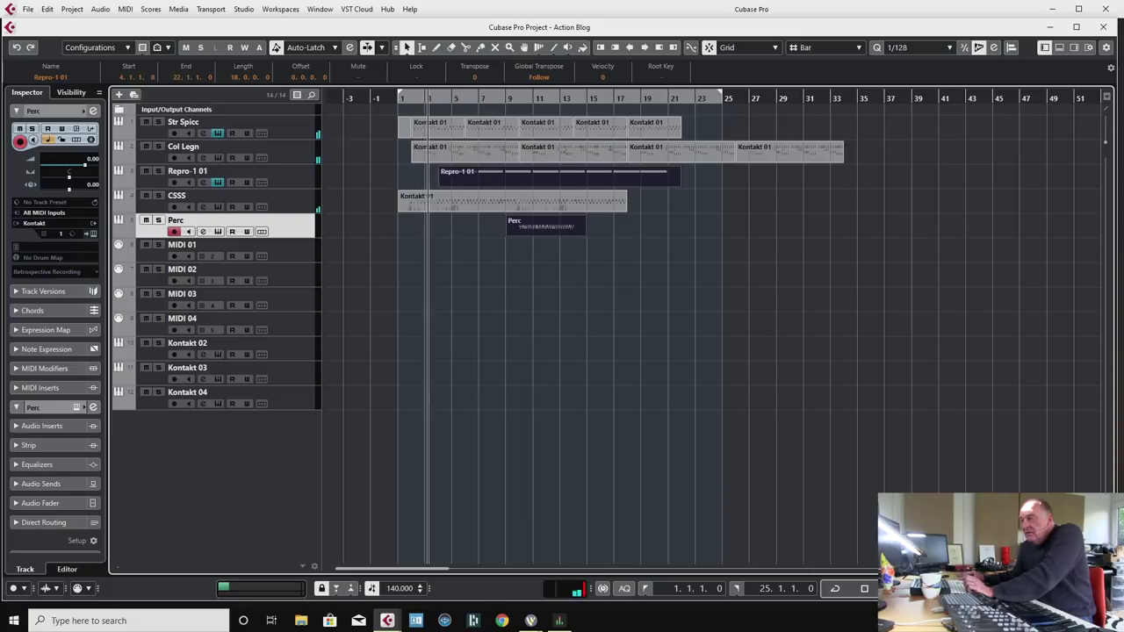
drag(377, 139, 583, 172)
click(644, 47)
click(645, 47)
key(space)
key(KP_Decimal)
key(space)
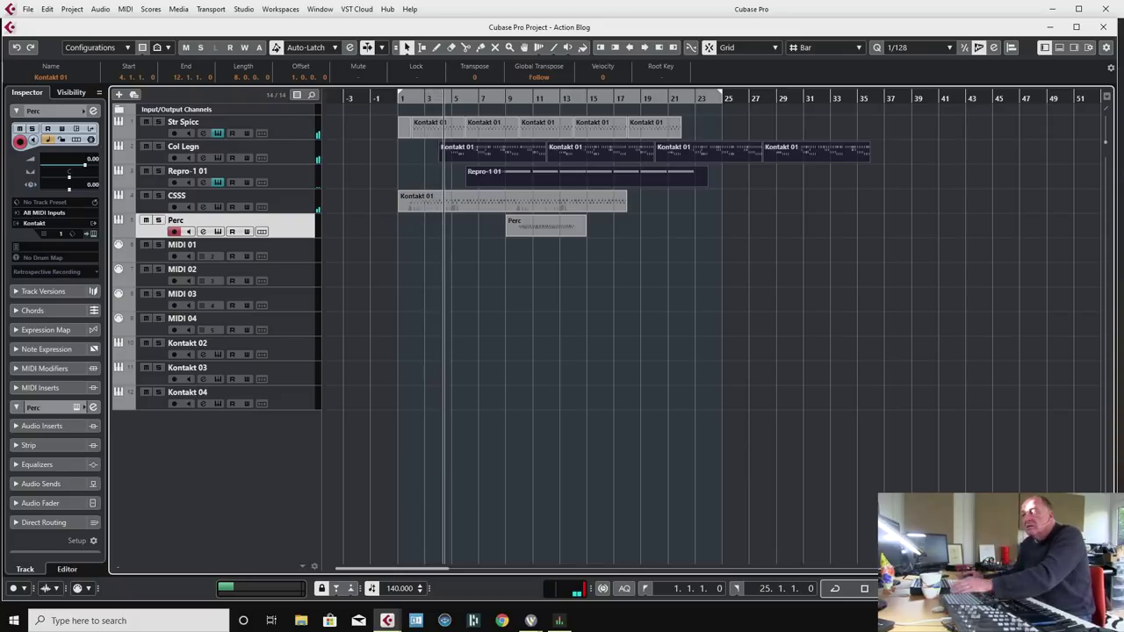
Nudge the Repro-1 event four bars later to start at bar 10 while the cue plays, and stop playback.
click(587, 176)
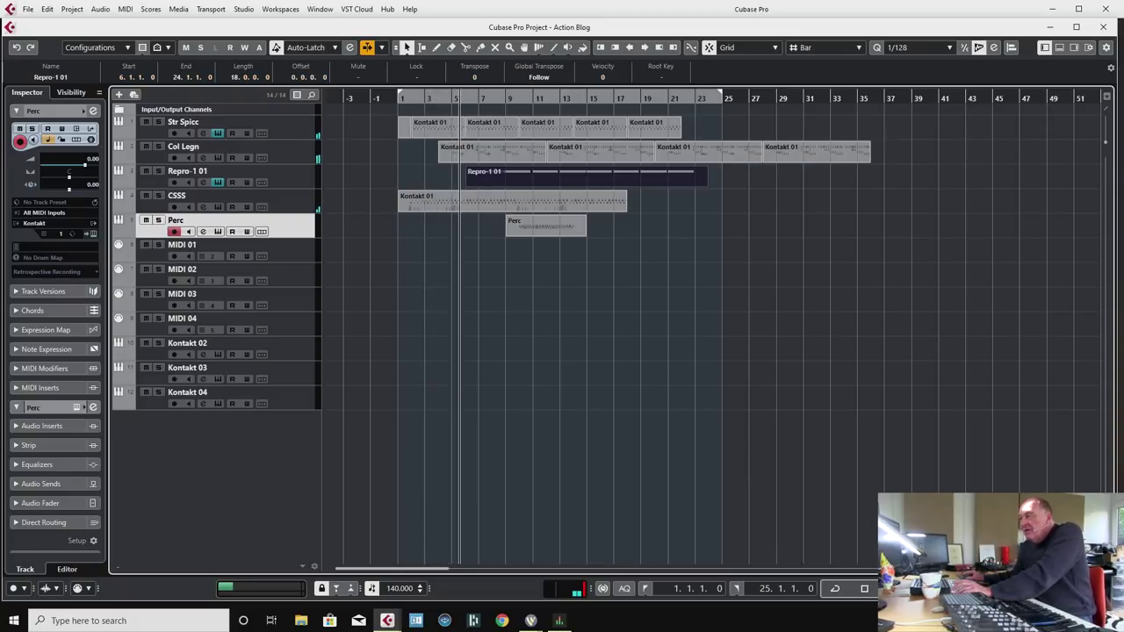
key(ctrl+Right)
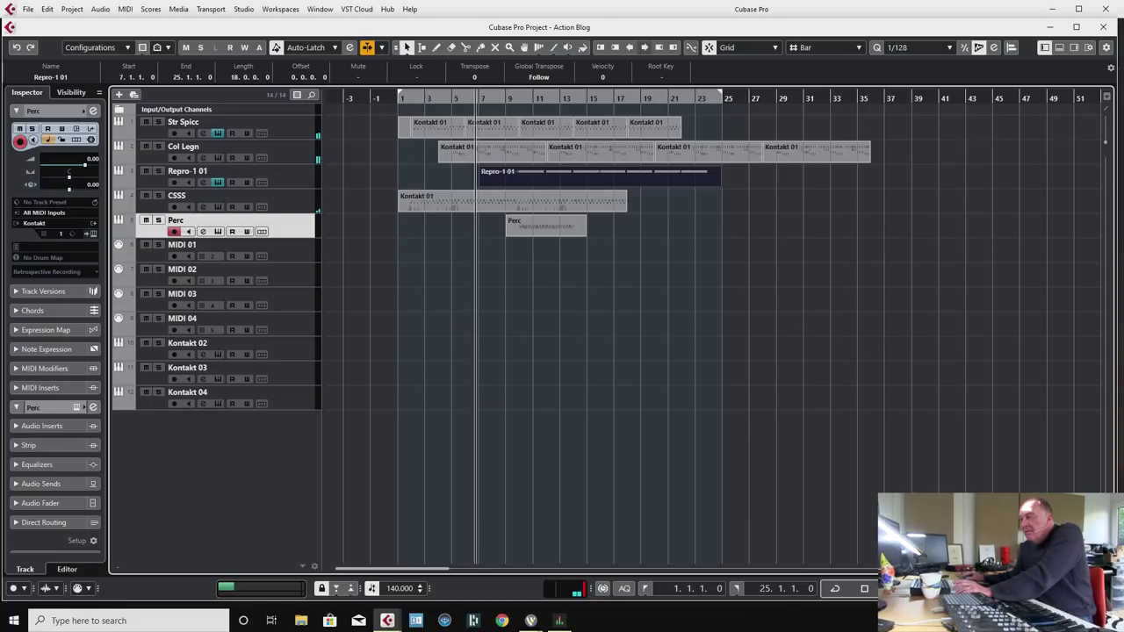
key(ctrl+Right)
key(ctrl+Right)
key(ctrl+Right)
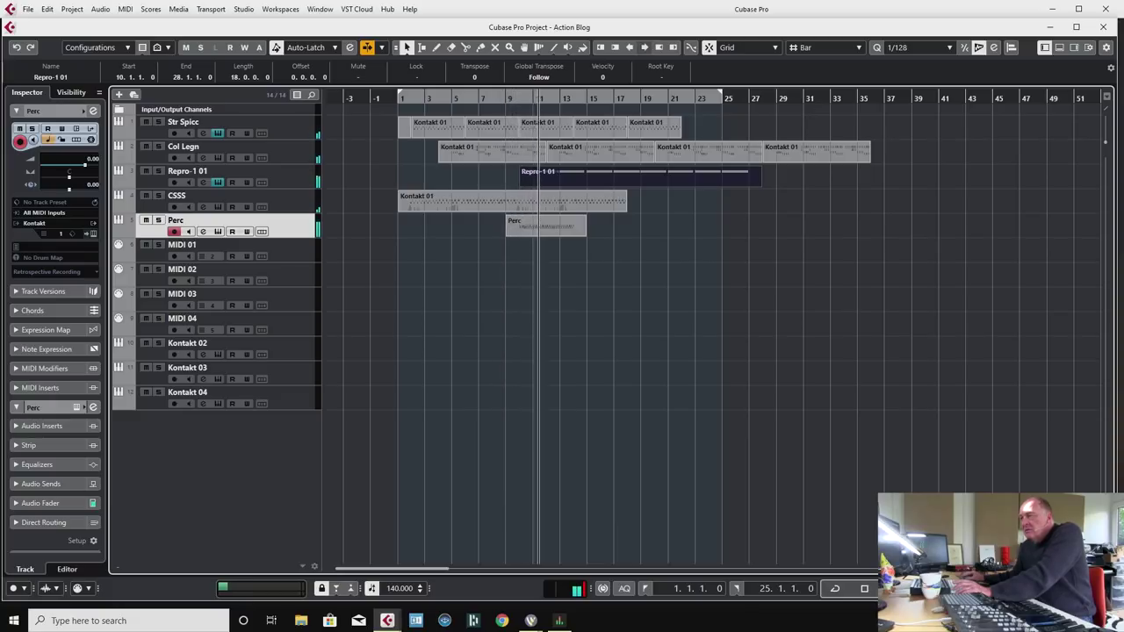
key(h)
key(h)
key(h)
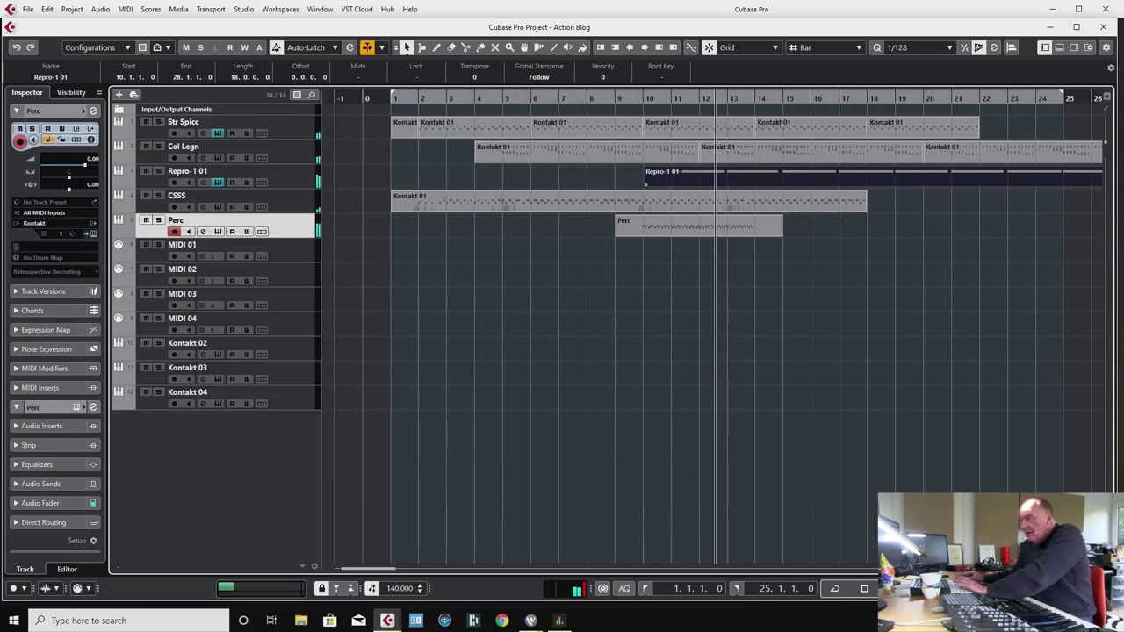
key(space)
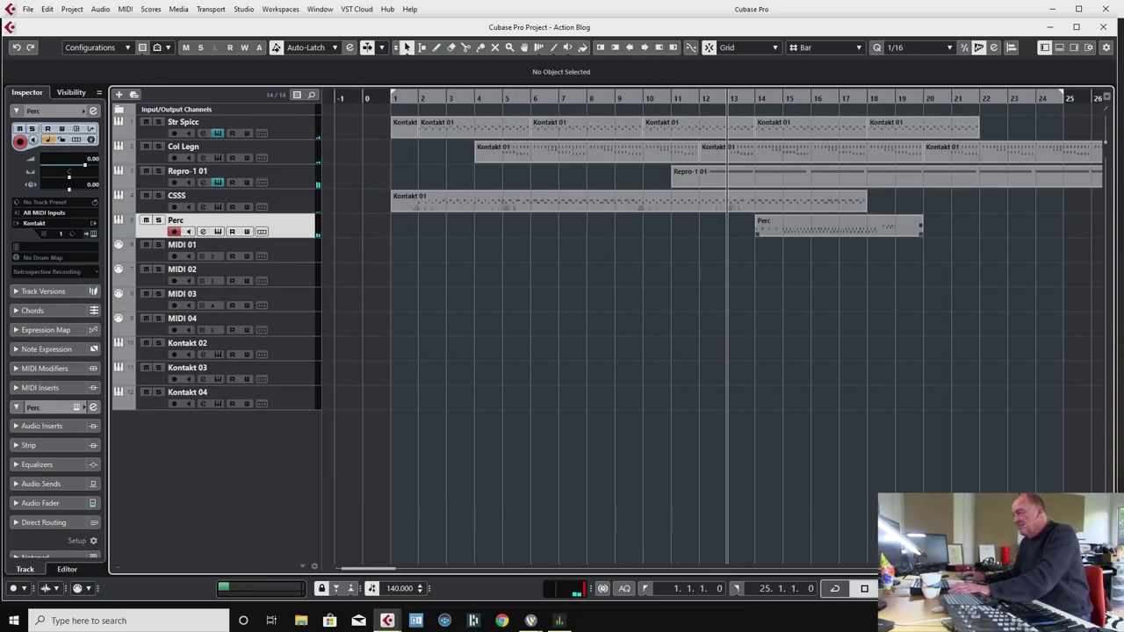
Delete the Perc event that starts at bar 14 and play the cue without it.
click(838, 226)
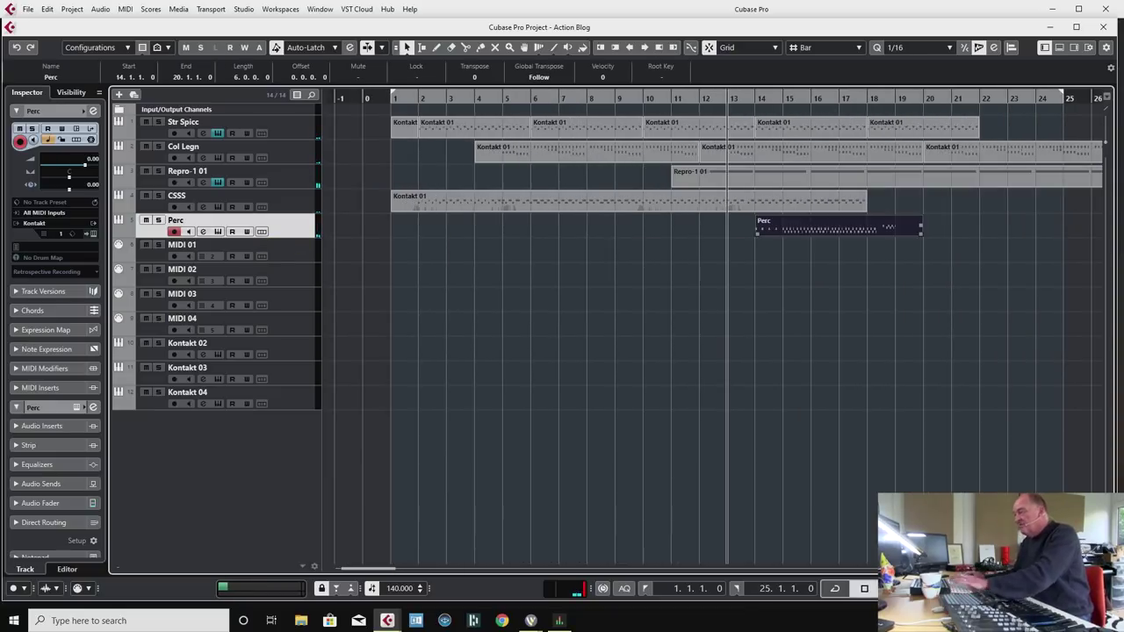
key(Delete)
key(space)
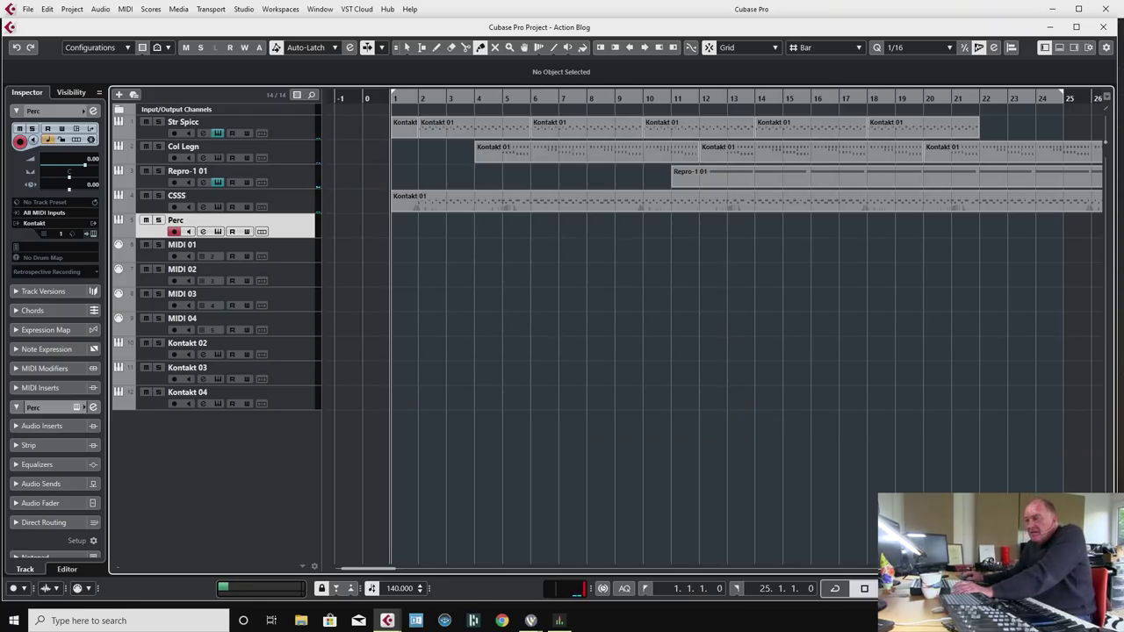
Return to the Perc track and open its Kontakt instrument.
click(226, 349)
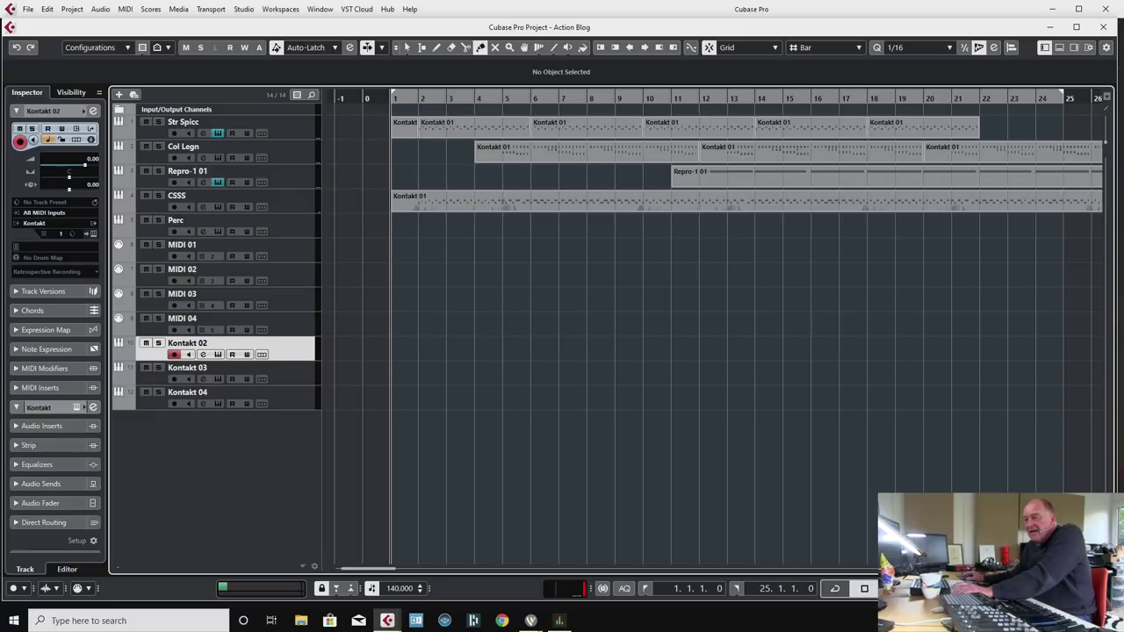
click(264, 219)
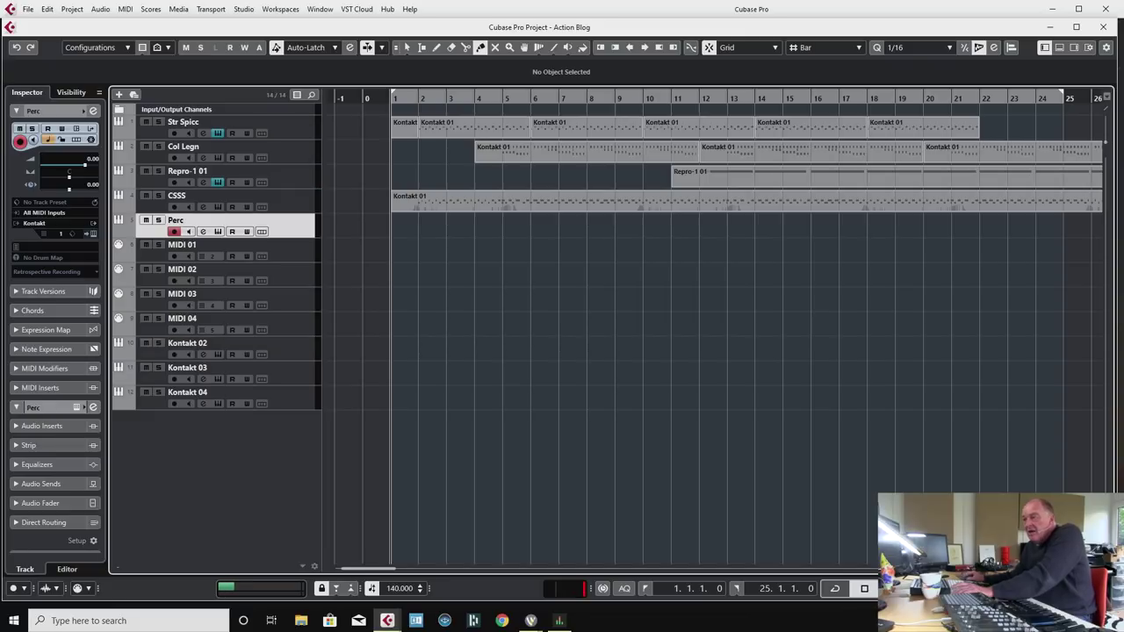
click(217, 231)
Replace Ethnic High Ensemble with Low Drums Tight from the Master Sessions Ensemble Drums library, and close the Kontakt window.
scroll(391, 360, down, 5)
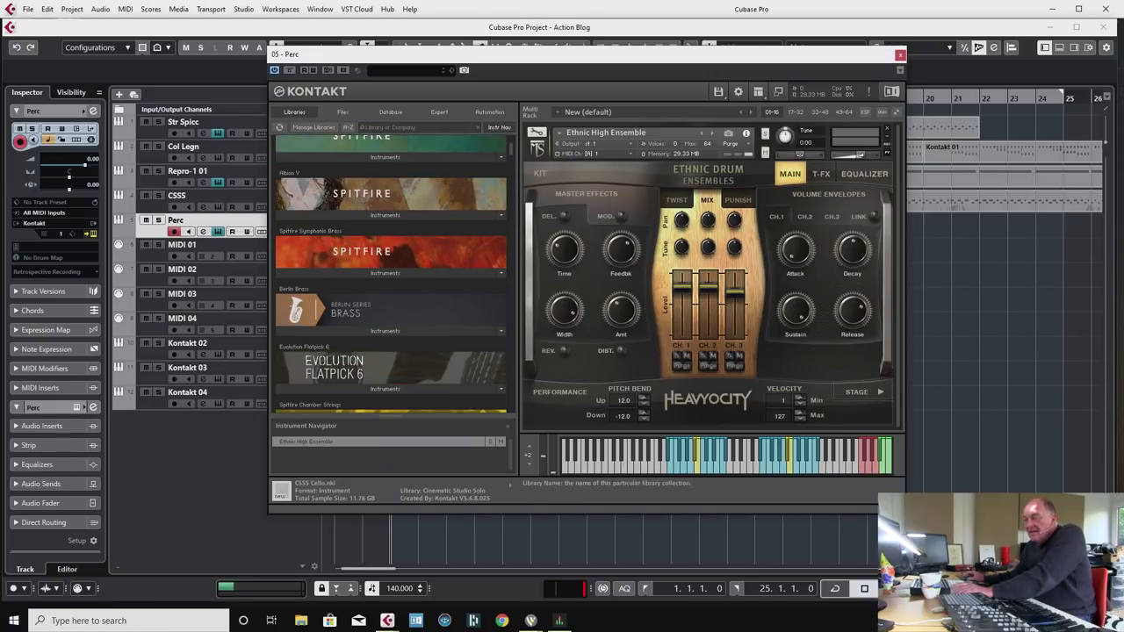
scroll(390, 360, up, 5)
scroll(390, 272, down, 10)
scroll(390, 272, down, 15)
scroll(391, 272, down, 15)
scroll(391, 272, down, 12)
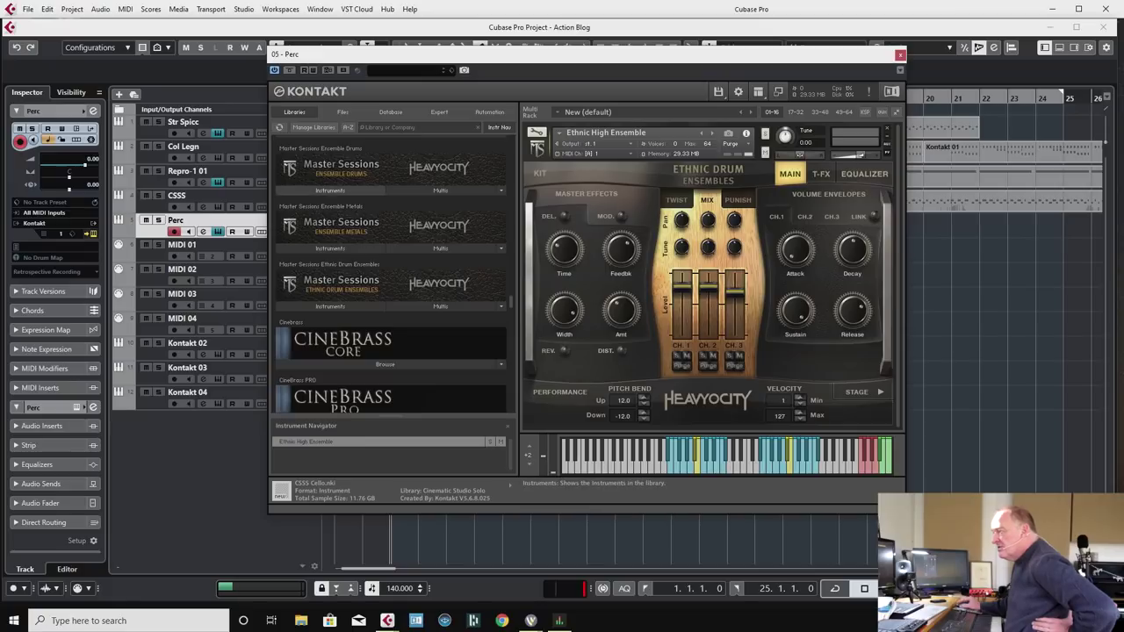
click(330, 190)
click(320, 215)
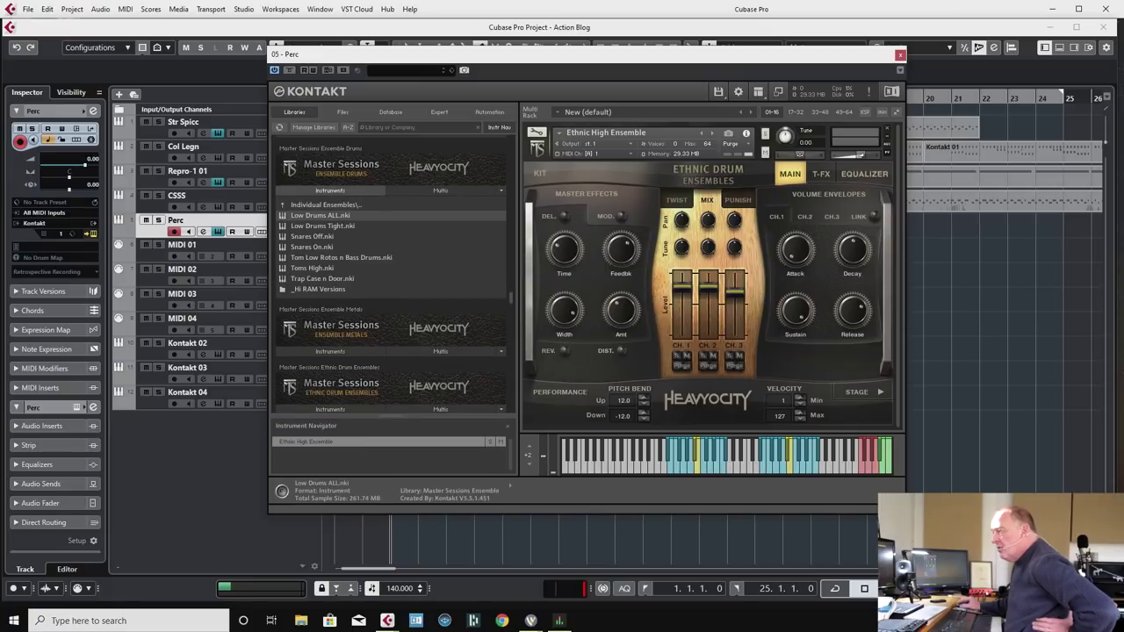
click(322, 226)
double_click(323, 226)
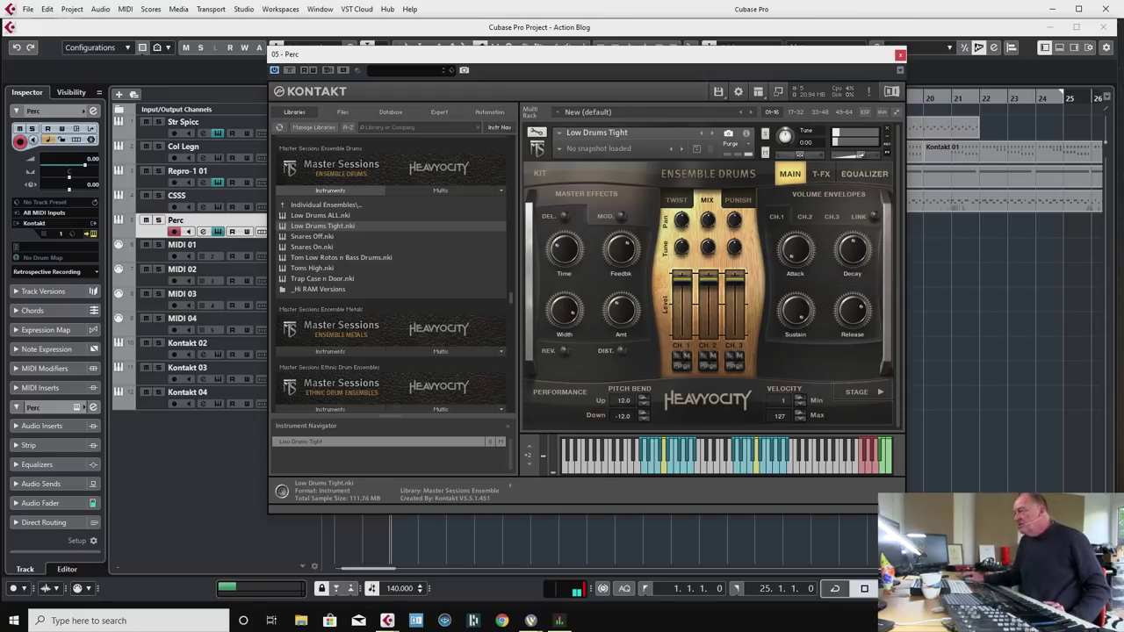
key(ctrl+w)
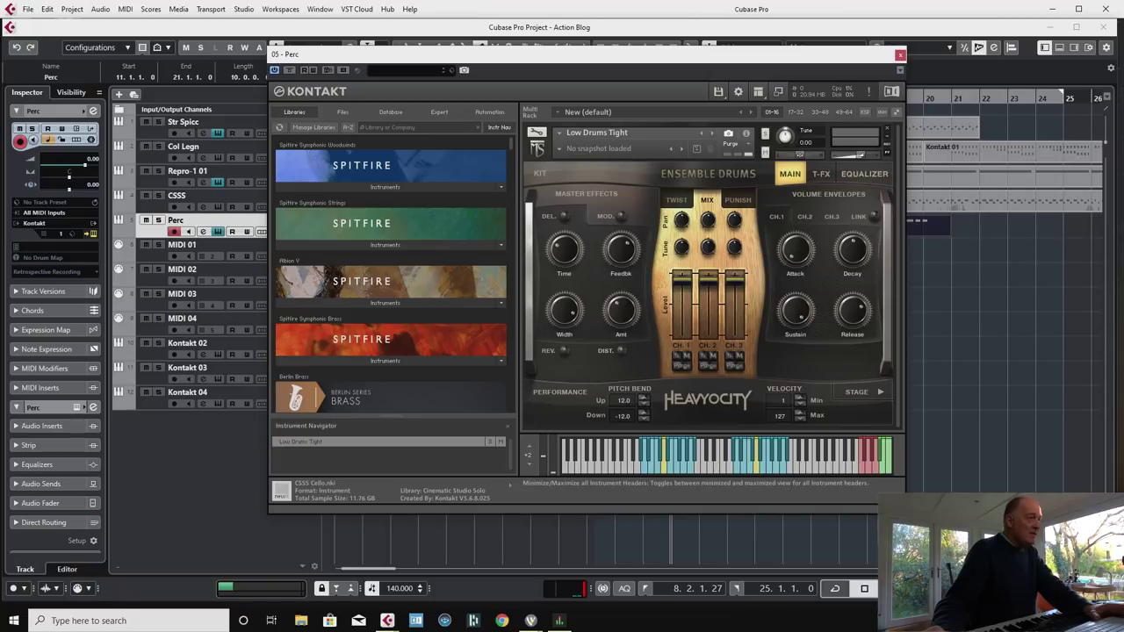
Minimize the instrument headers in Perc's Kontakt rack and add Ethnic Frame Ensemble from the Master Sessions Ethnic Drum Ensembles library.
click(896, 112)
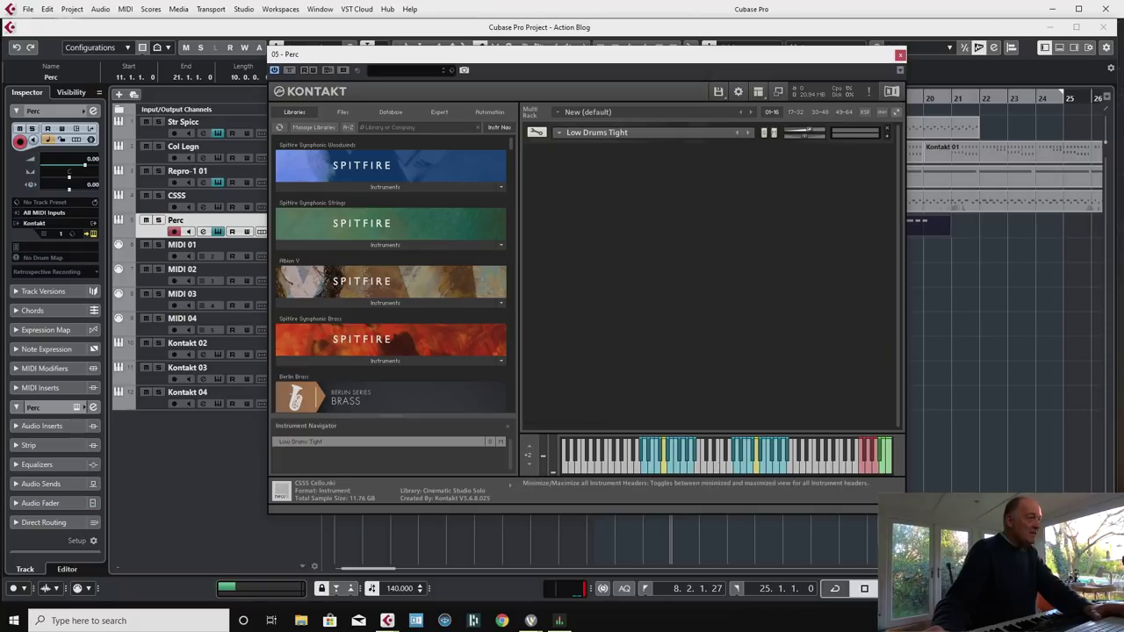
scroll(392, 274, down, 10)
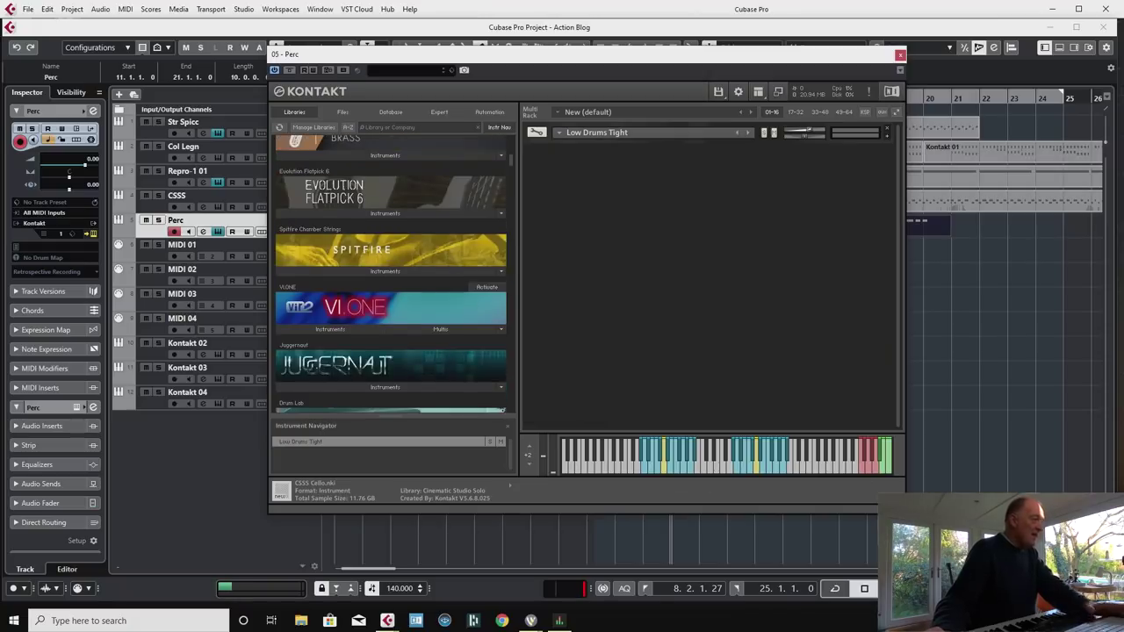
scroll(392, 273, down, 15)
scroll(392, 272, down, 15)
scroll(392, 272, up, 2)
scroll(392, 272, down, 5)
click(330, 296)
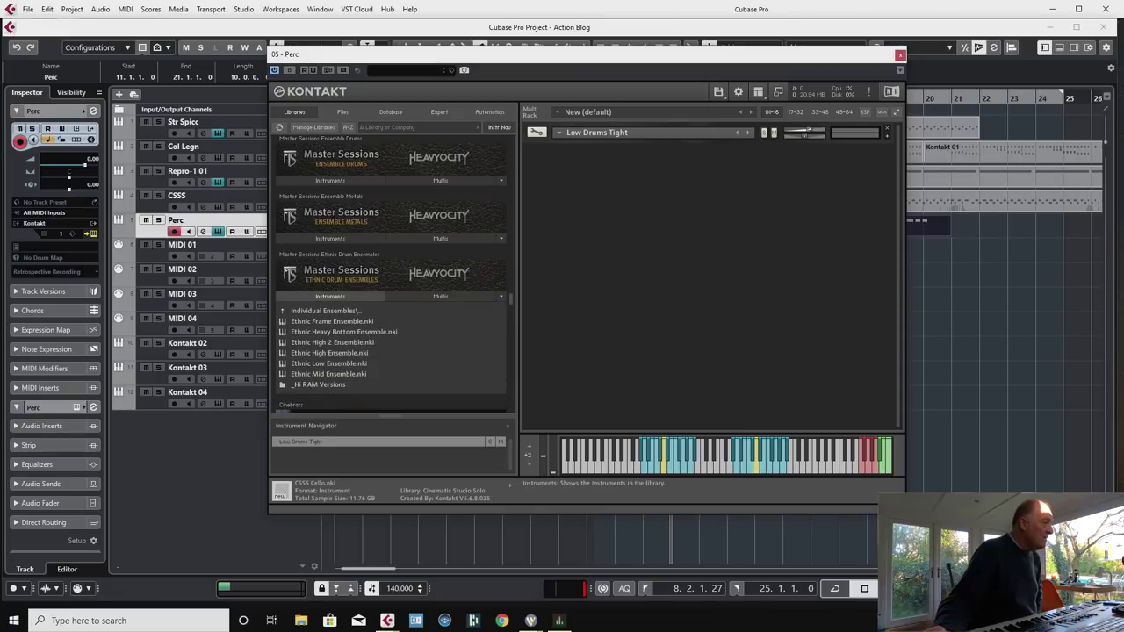
double_click(332, 321)
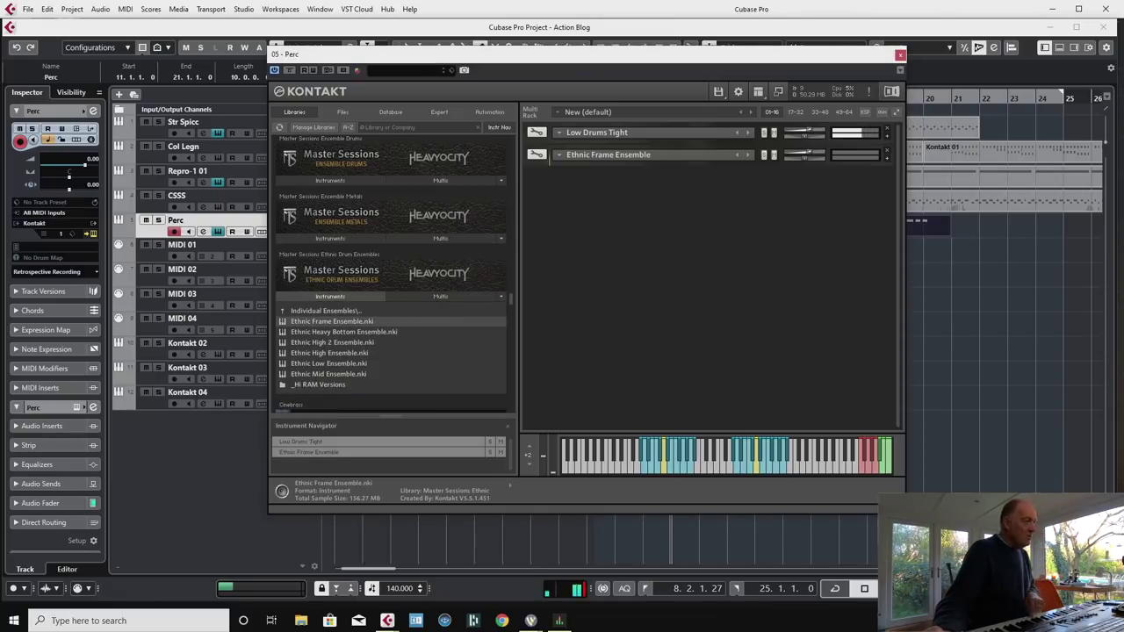
Quantize all notes of the MIDI 01 part to 1/16, check them in playback and close the editor.
click(202, 245)
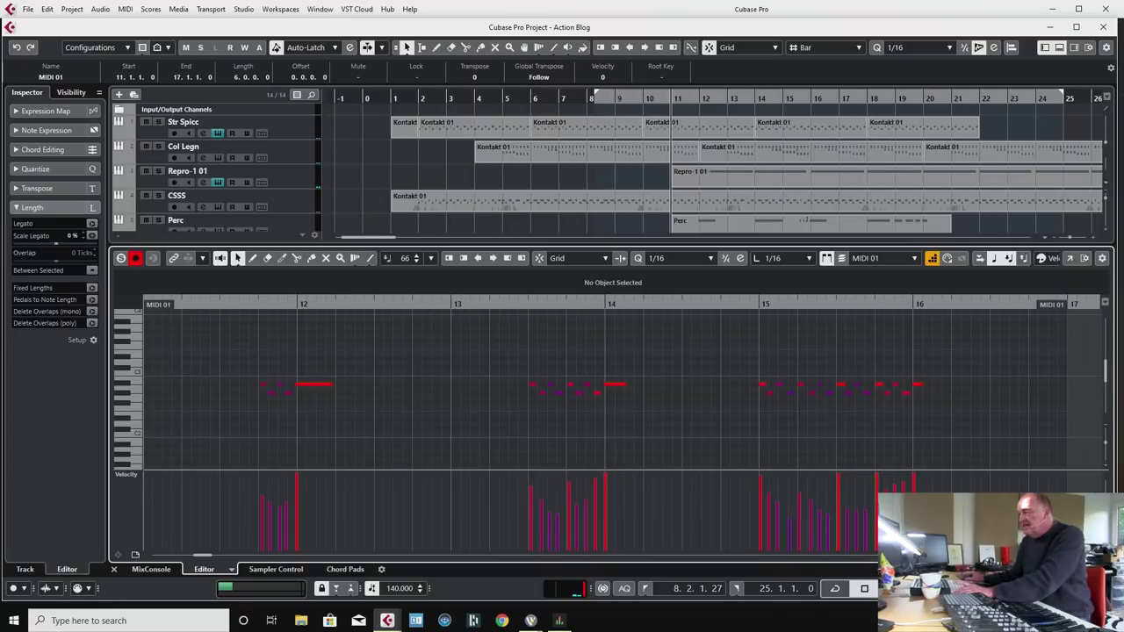
drag(235, 347, 1066, 414)
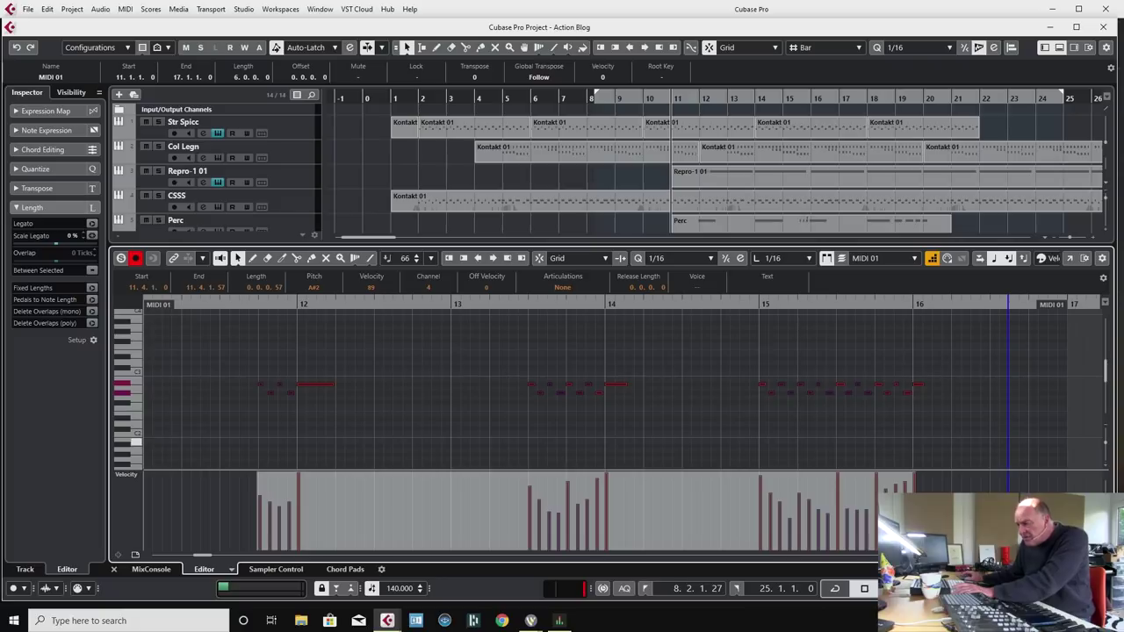
click(521, 433)
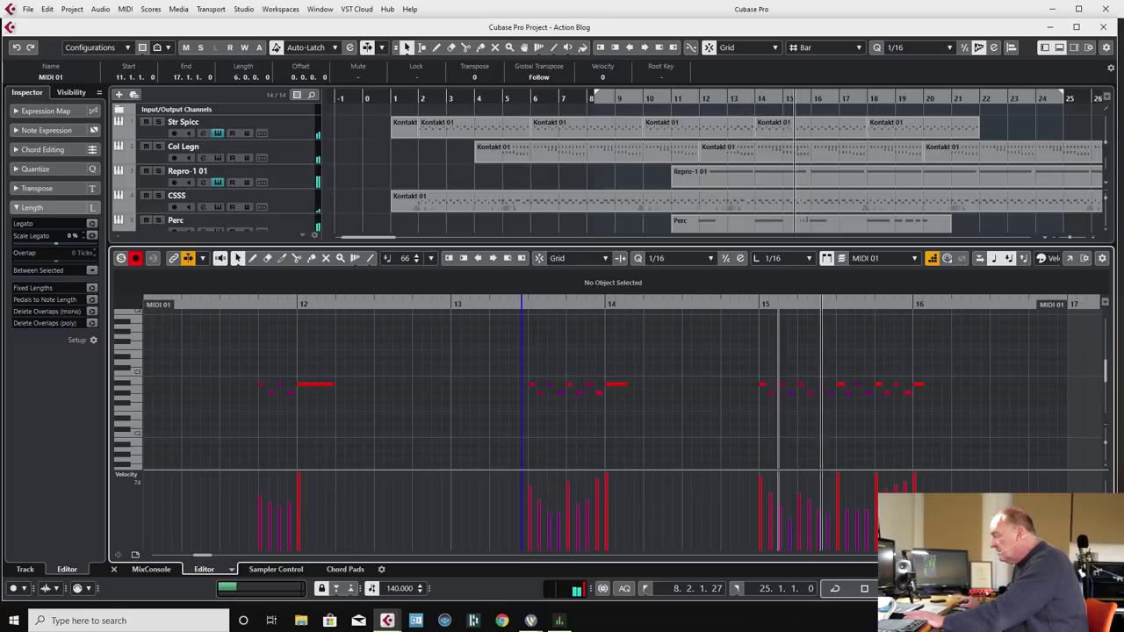
key(space)
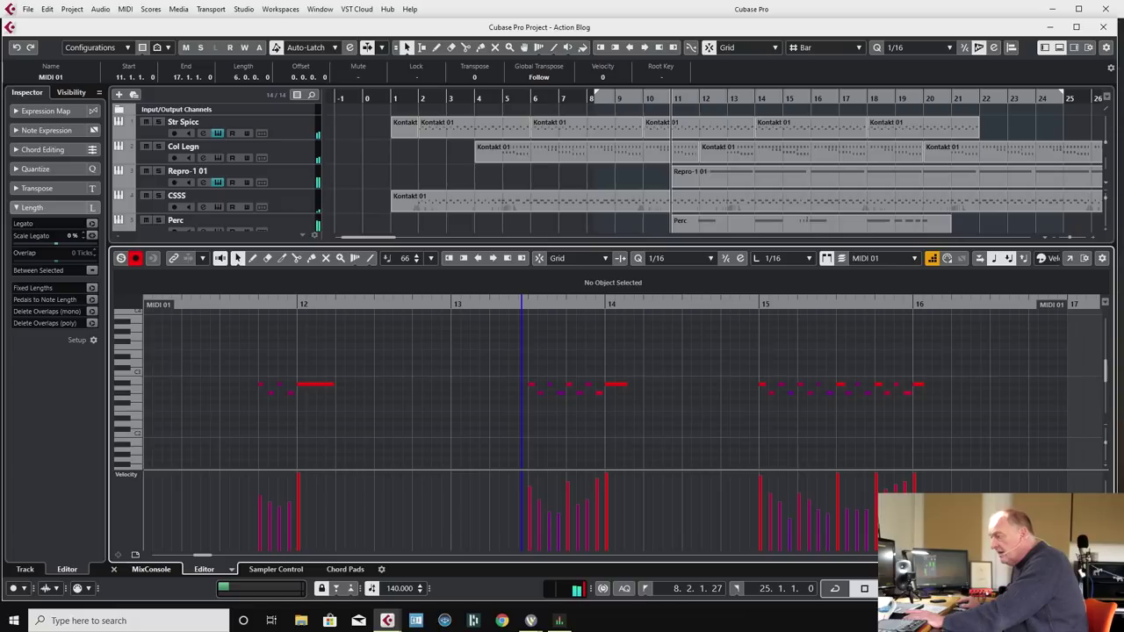
click(113, 569)
Delete the stray B1 note near the end of bar 15 in the Perc part and quantize all its notes to 1/8.
double_click(806, 220)
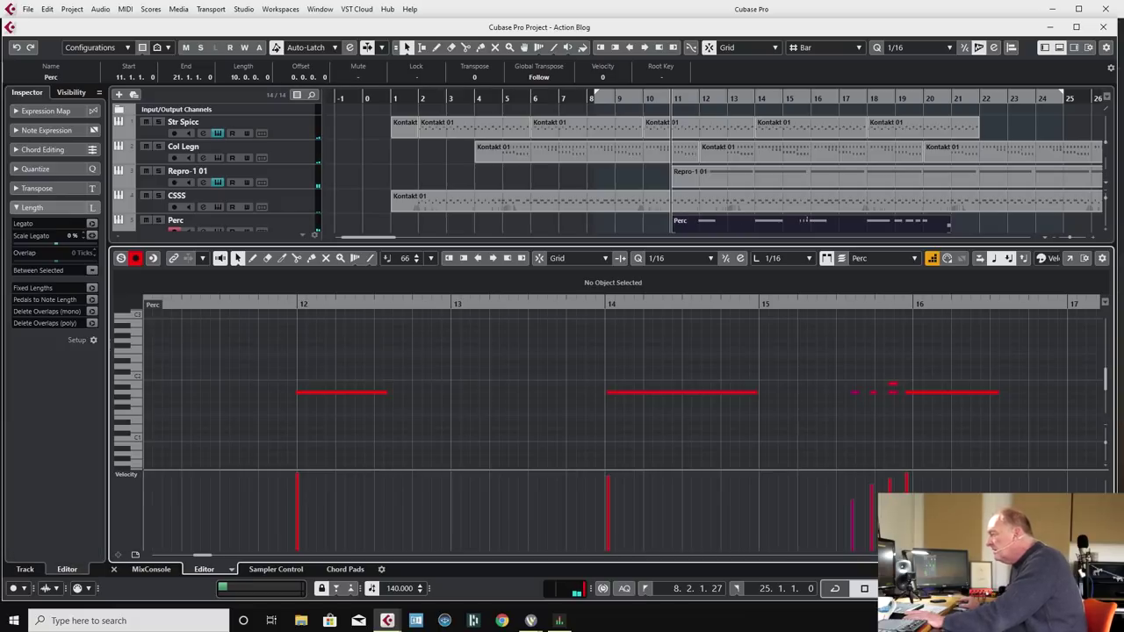
drag(258, 348, 926, 378)
click(892, 390)
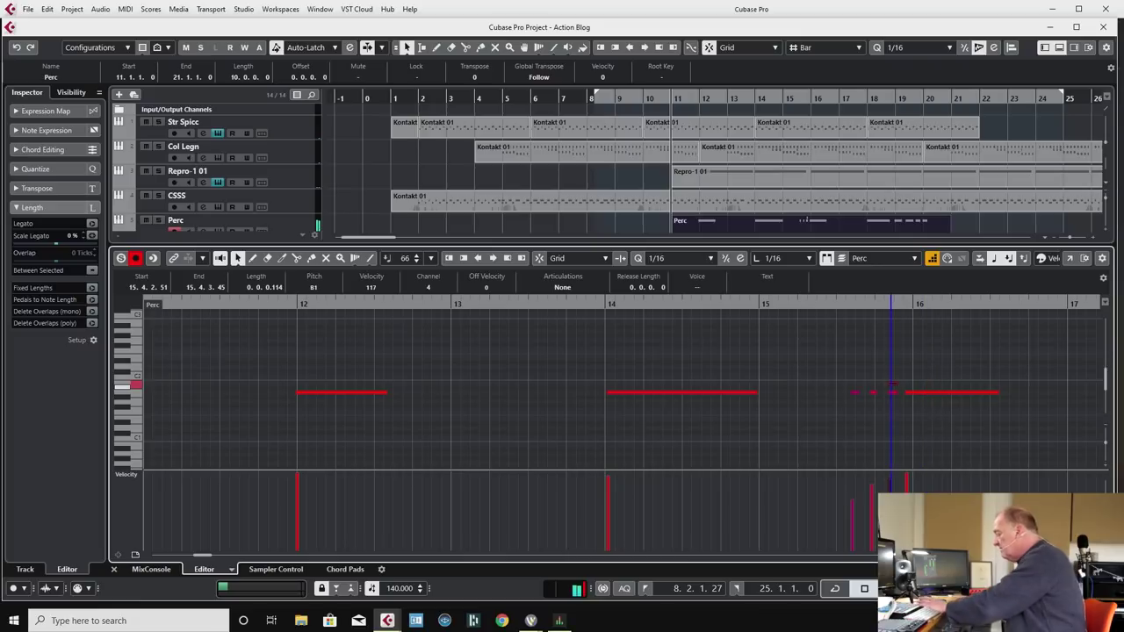
drag(1043, 356, 255, 436)
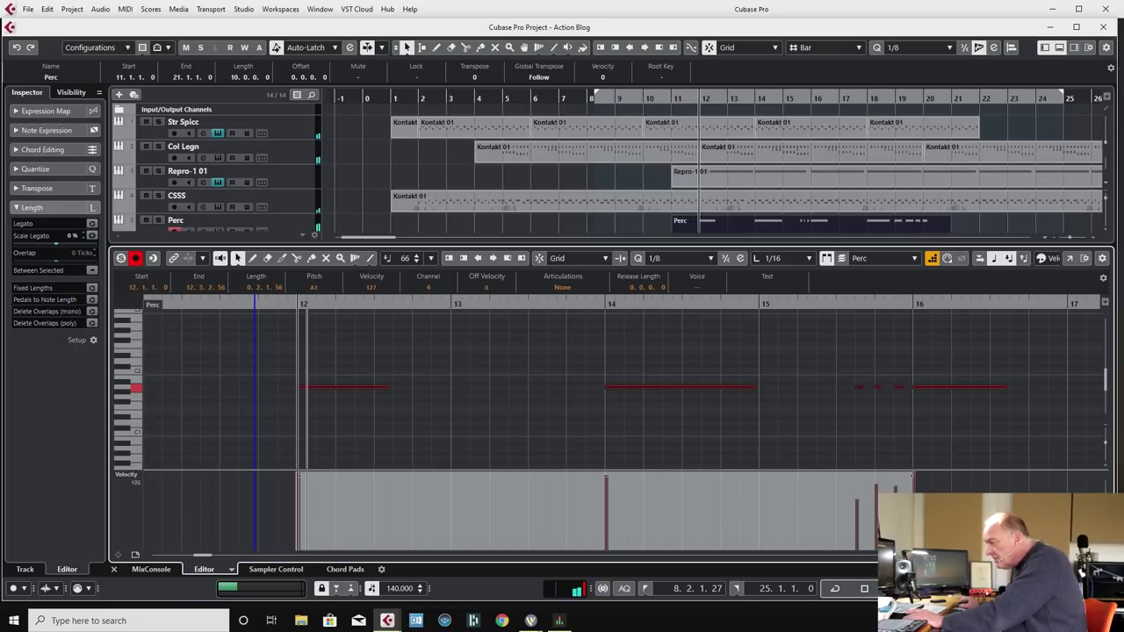
Lower the velocities of the selected Perc notes, close the editor and stop playback.
drag(605, 478, 605, 497)
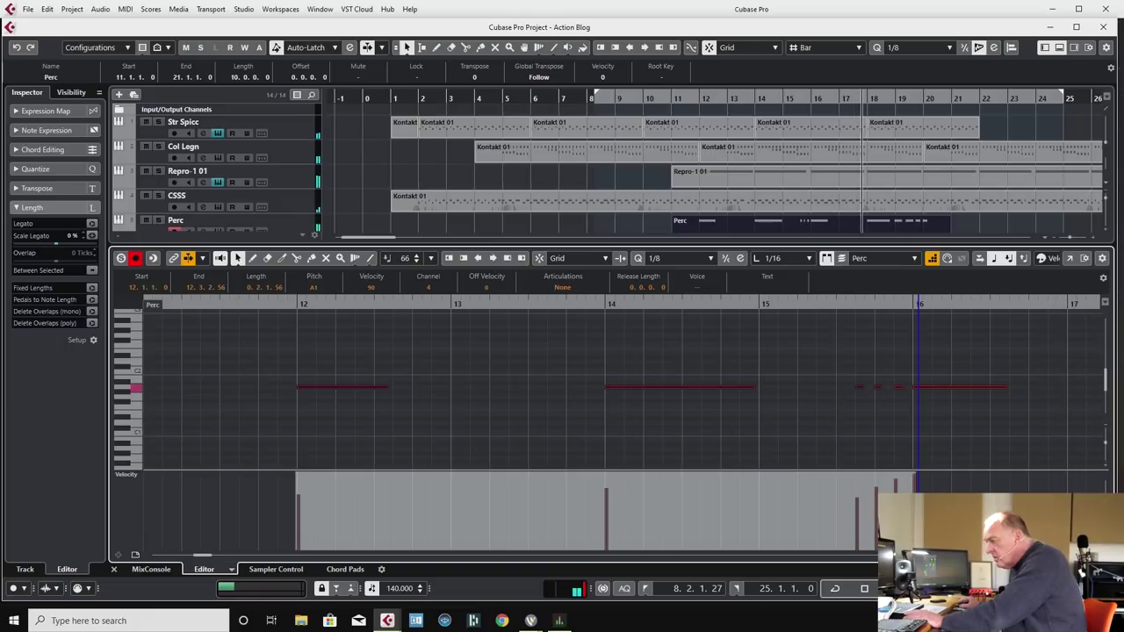
click(114, 569)
key(space)
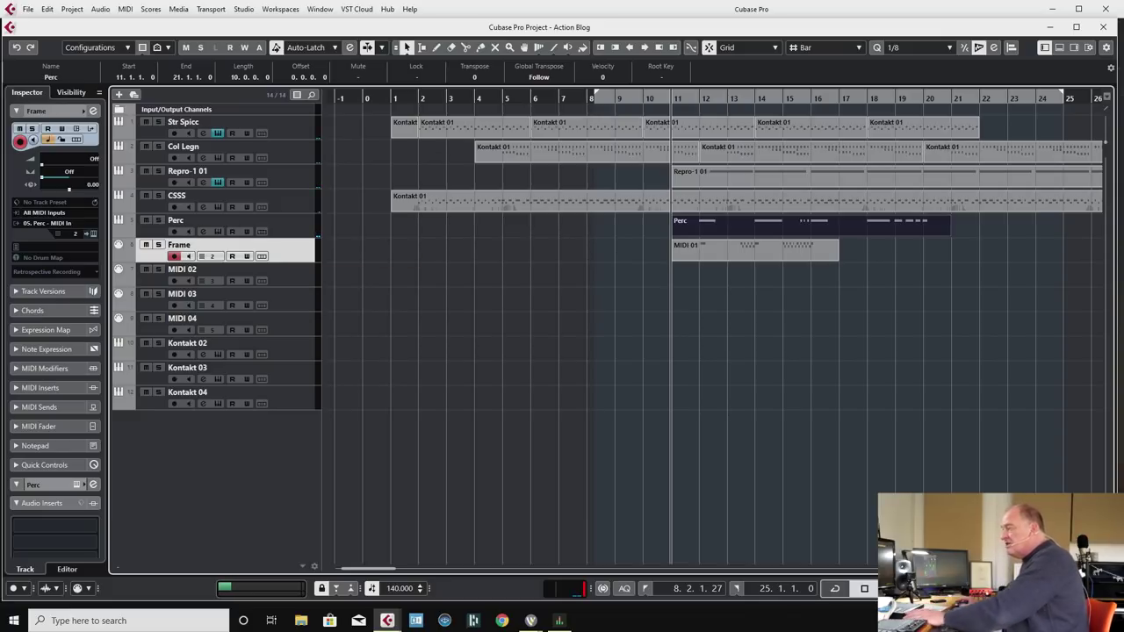
Select the MIDI 02 track, open the Kontakt instrument it feeds and look through the library list for more percussion.
key(Down)
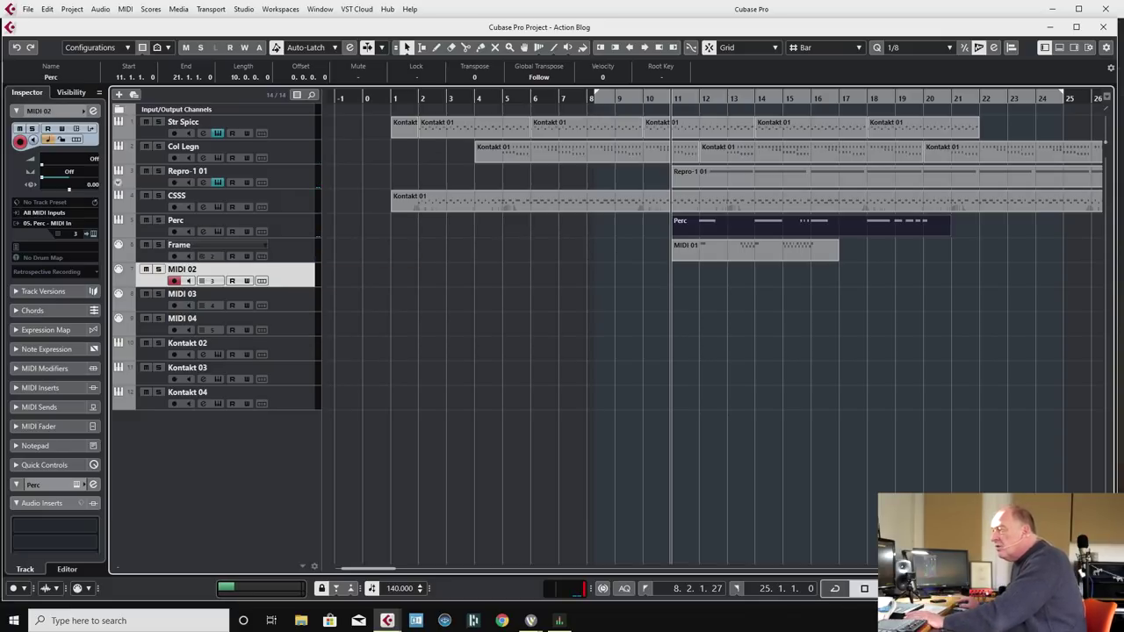
click(93, 232)
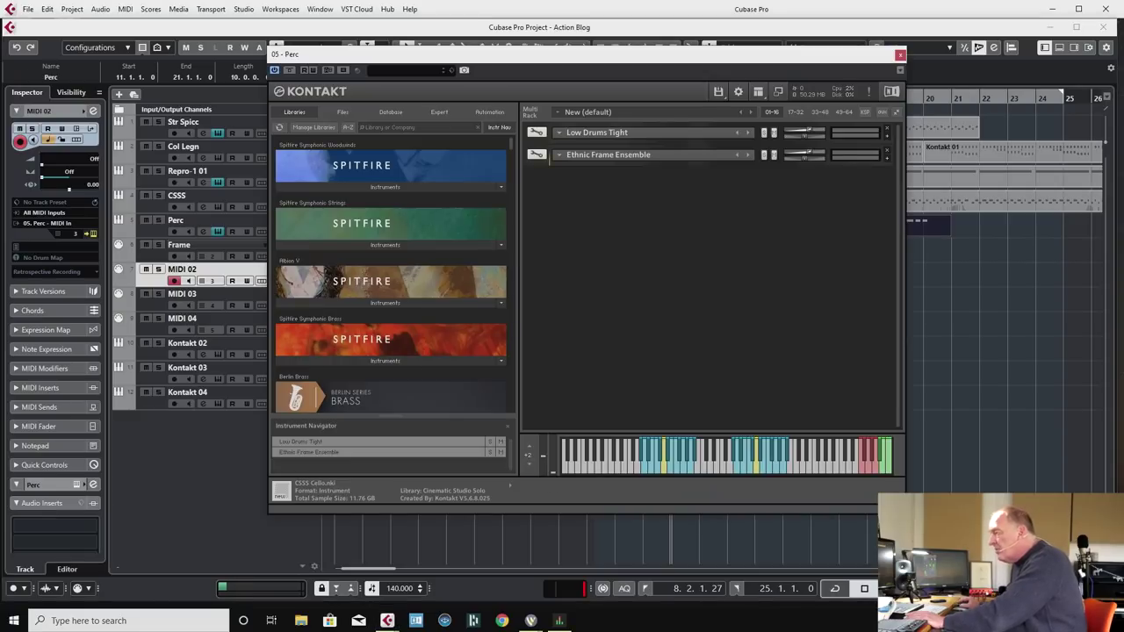
scroll(390, 273, down, 15)
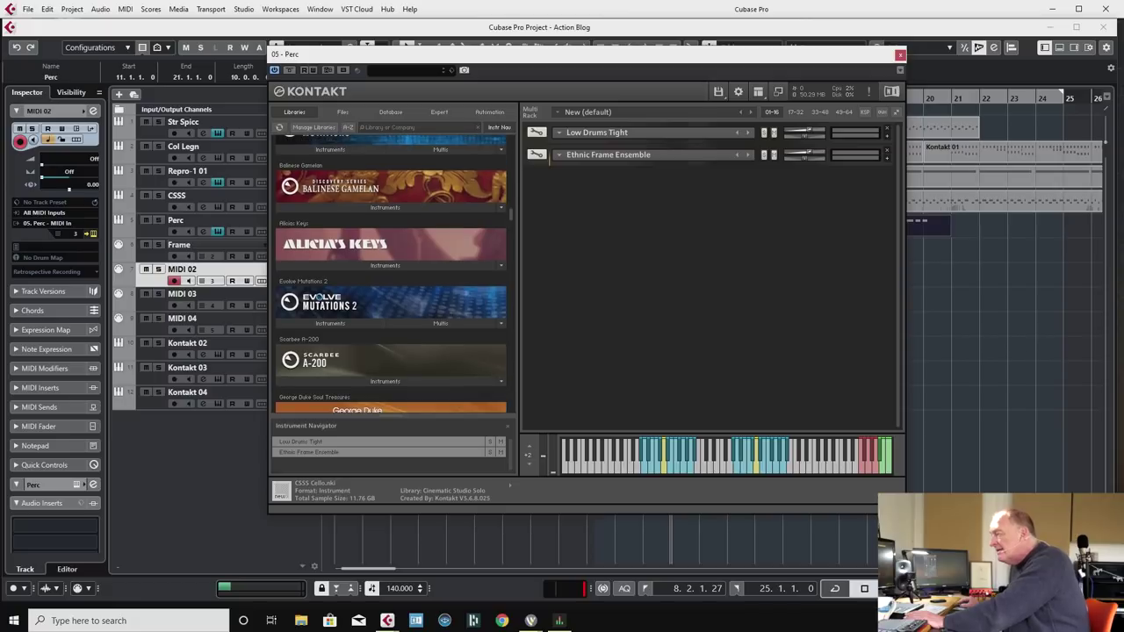
scroll(391, 272, down, 20)
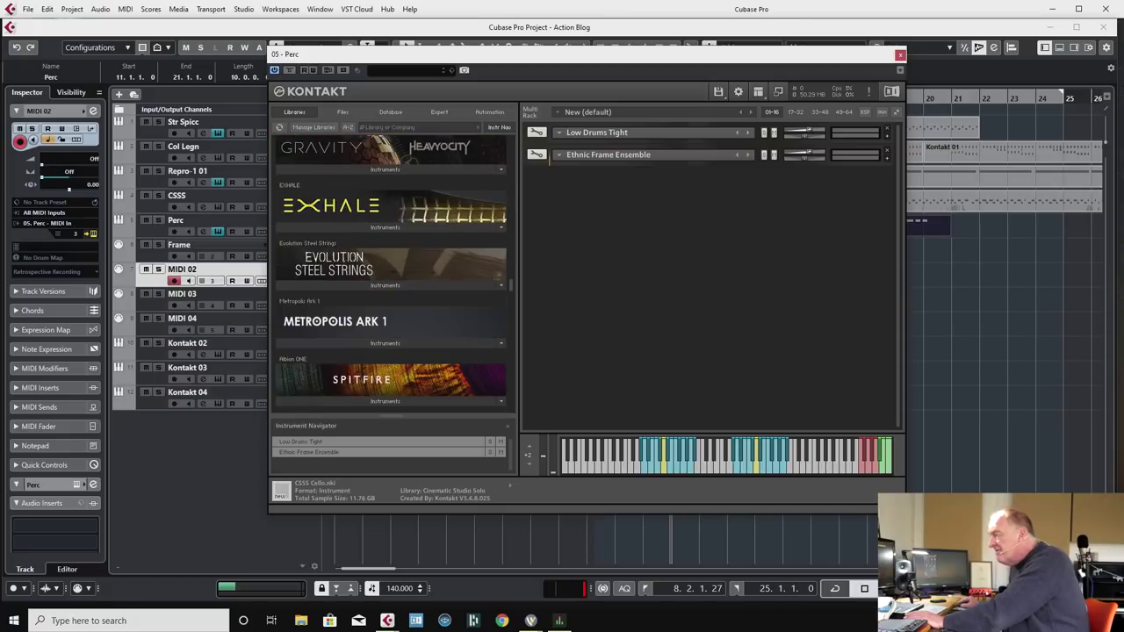
scroll(390, 272, down, 20)
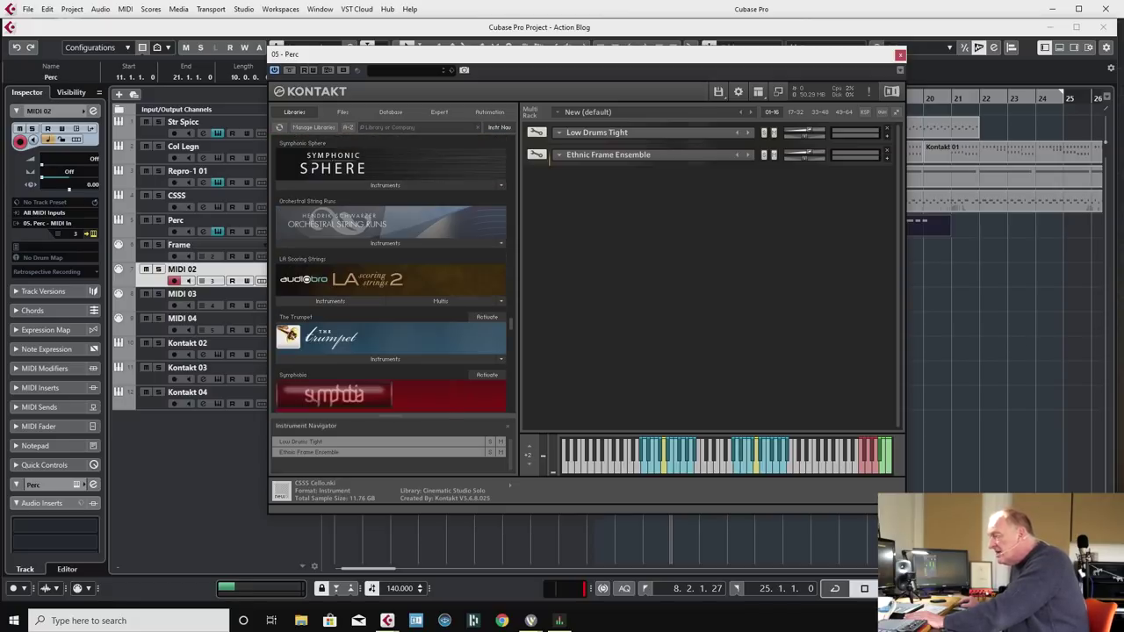
scroll(391, 273, down, 20)
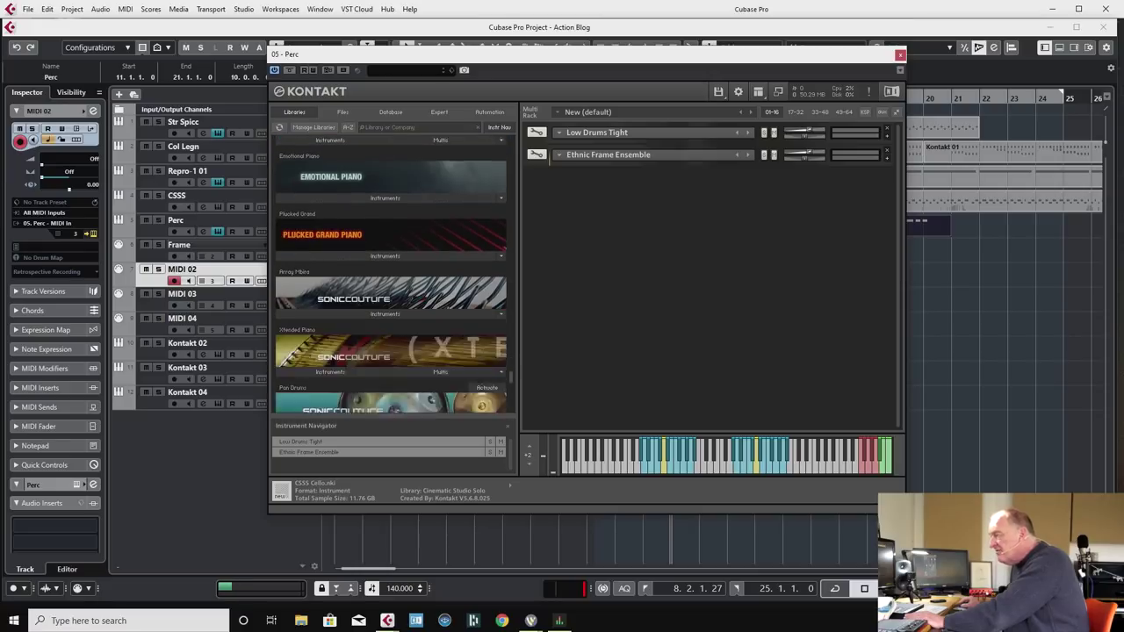
scroll(390, 273, up, 20)
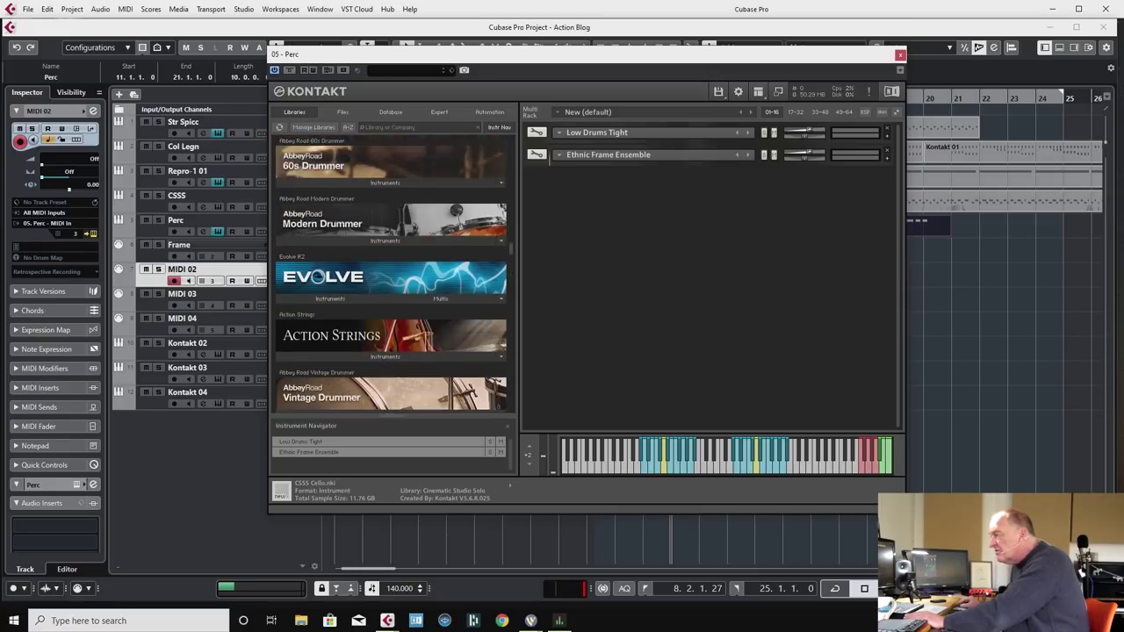
scroll(390, 272, down, 10)
Filter the libraries by "dam" and pick PERC Studio Toms Stick from the 01 Epic Organic Drums folder of Damage.
text(dam)
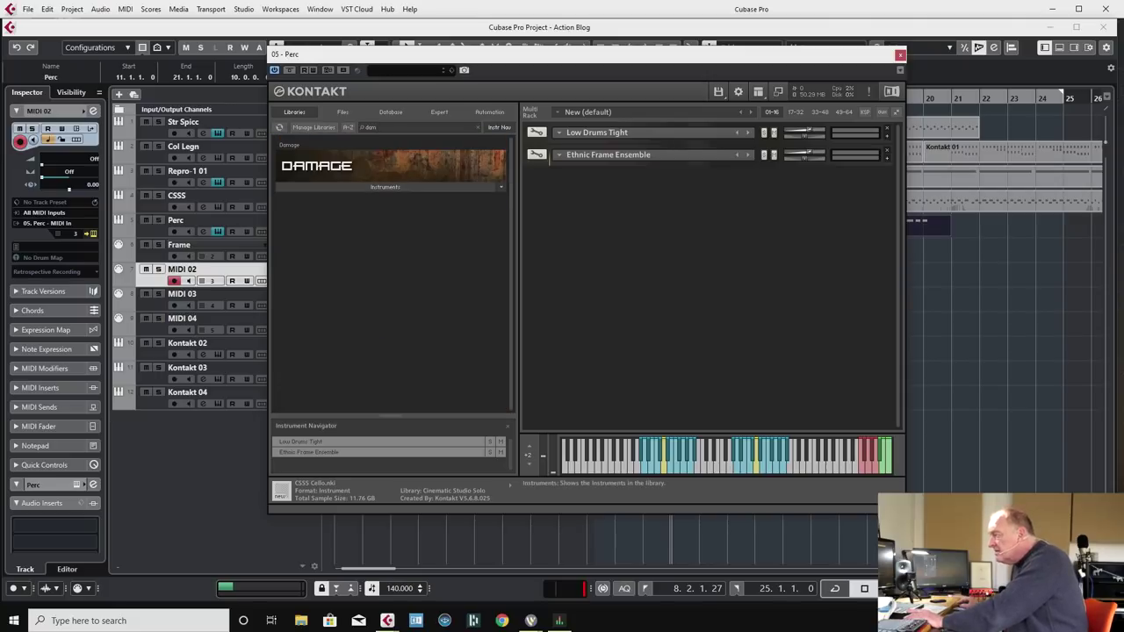
click(385, 187)
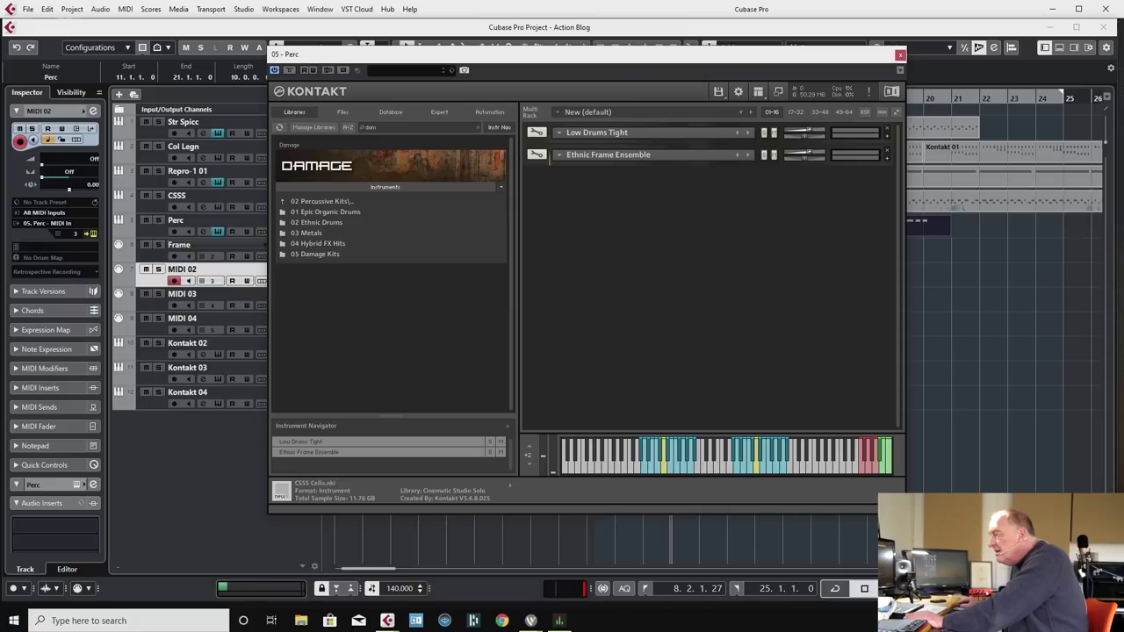
double_click(325, 212)
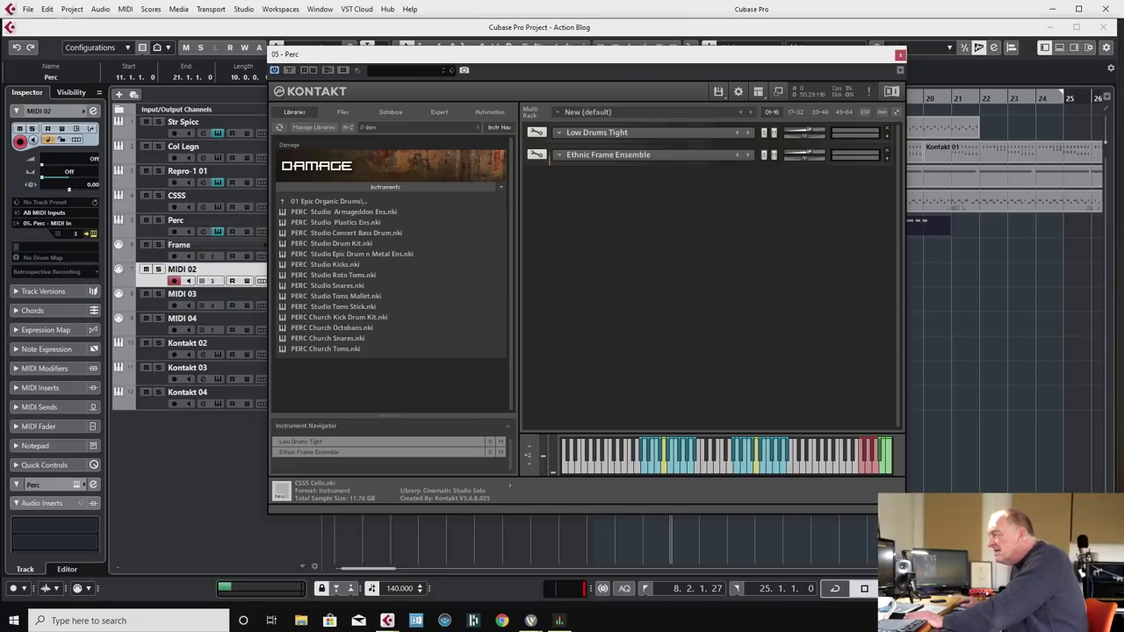
click(333, 306)
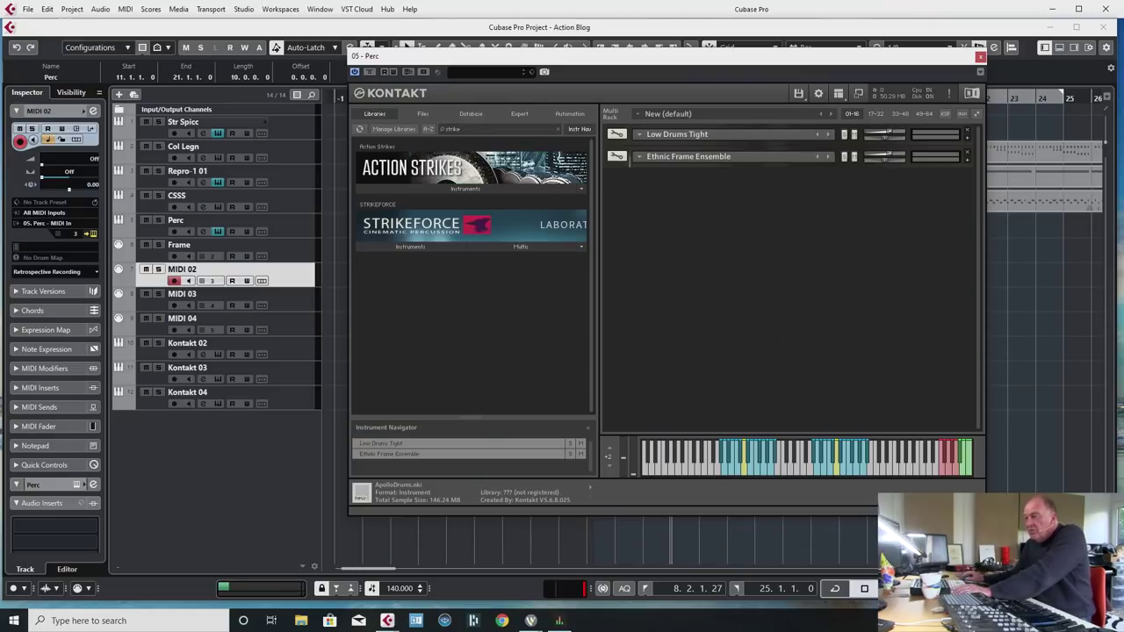
Load Stacker ENS from Strikeforce's 01 Ensemble and Solo Percussion, 02 Hybrids folder into the Kontakt rack.
click(410, 246)
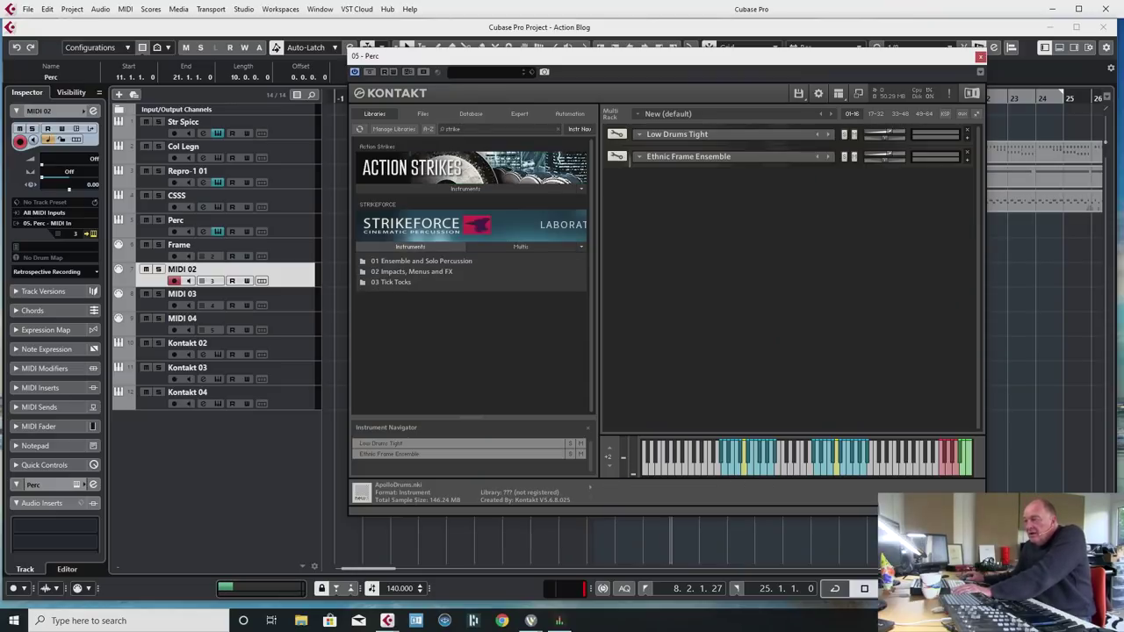
double_click(421, 261)
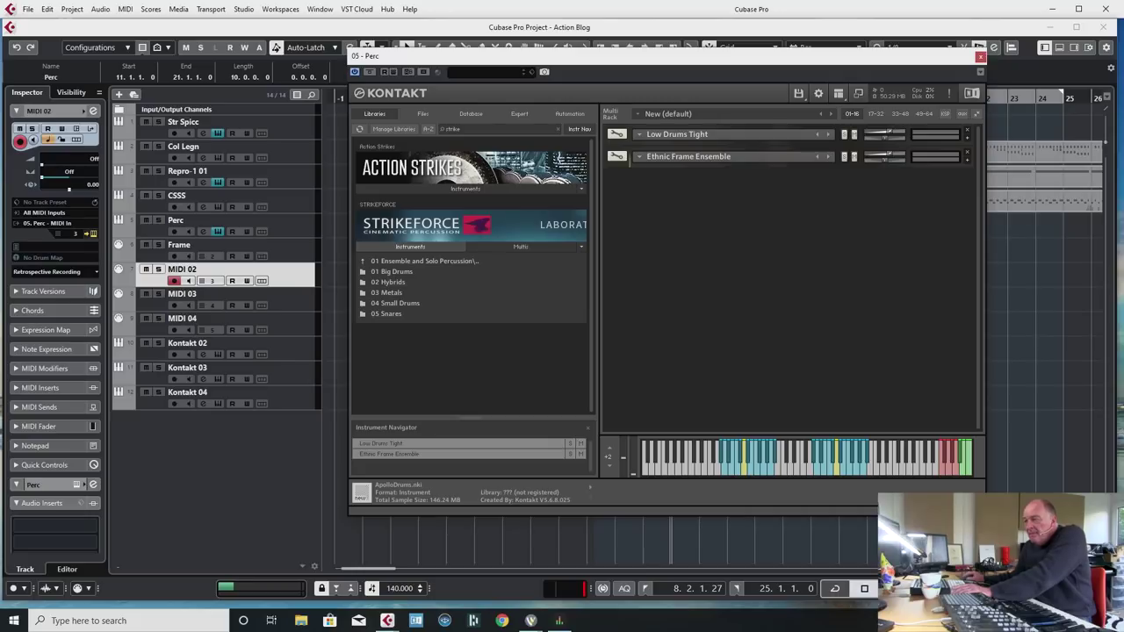
click(388, 282)
double_click(387, 281)
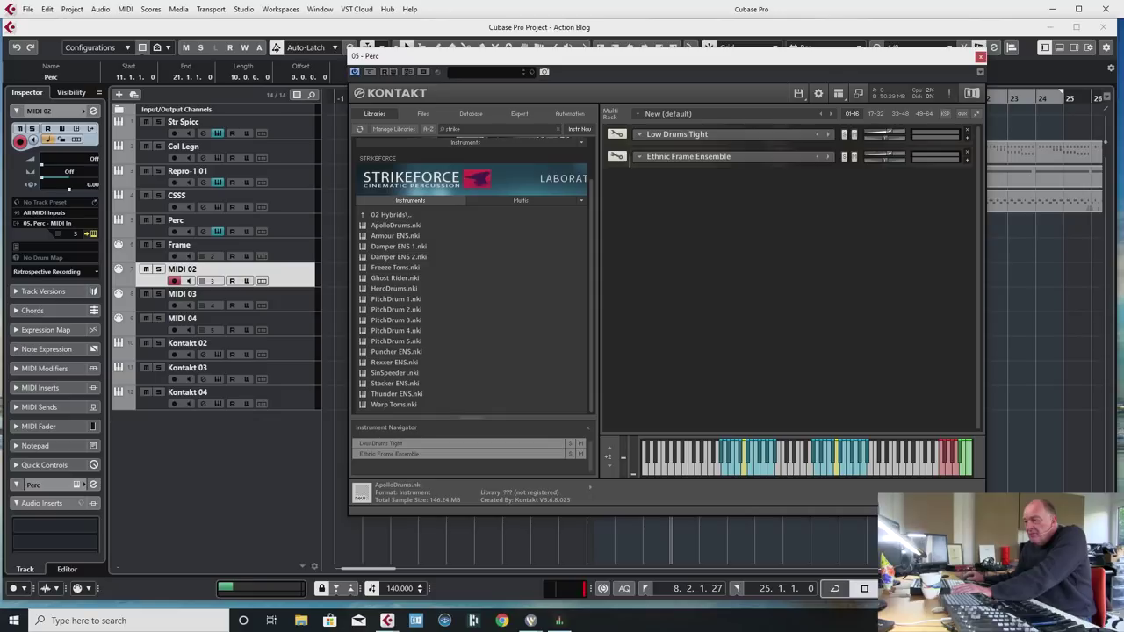
double_click(395, 383)
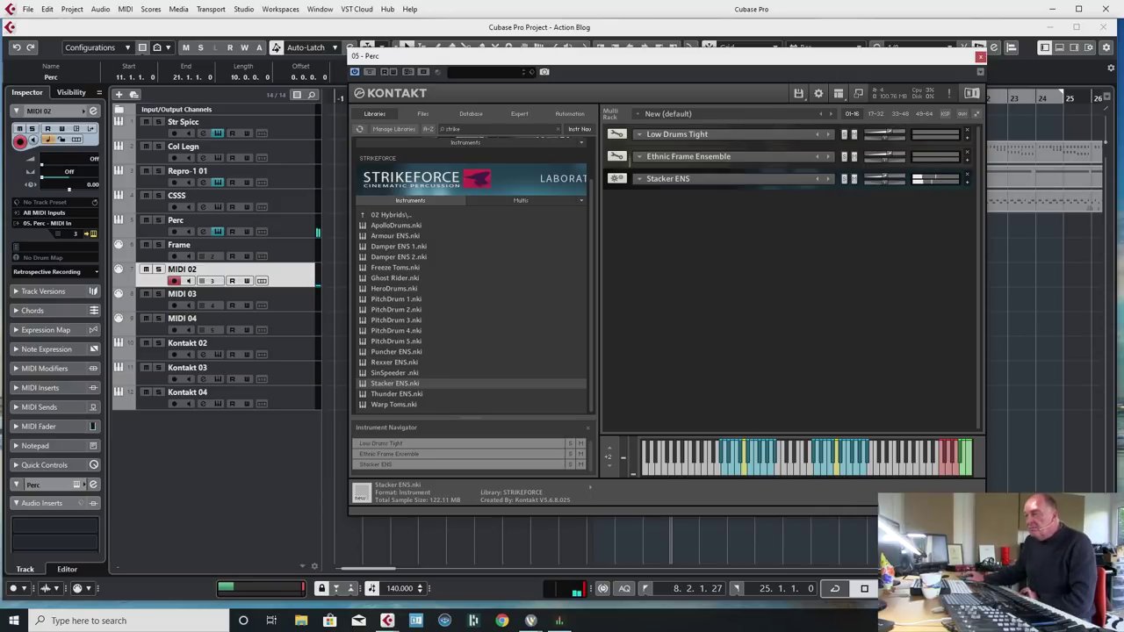
Replace Stacker ENS with Stormer Wide ENS from Strikeforce's 04 Small Drums folder.
double_click(390, 214)
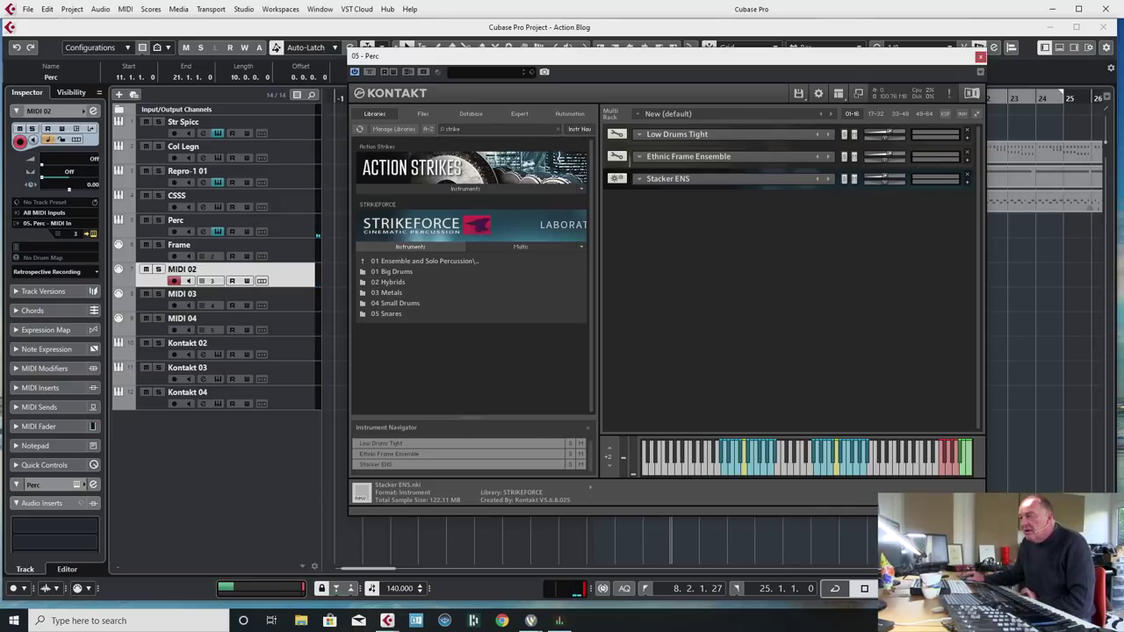
click(395, 303)
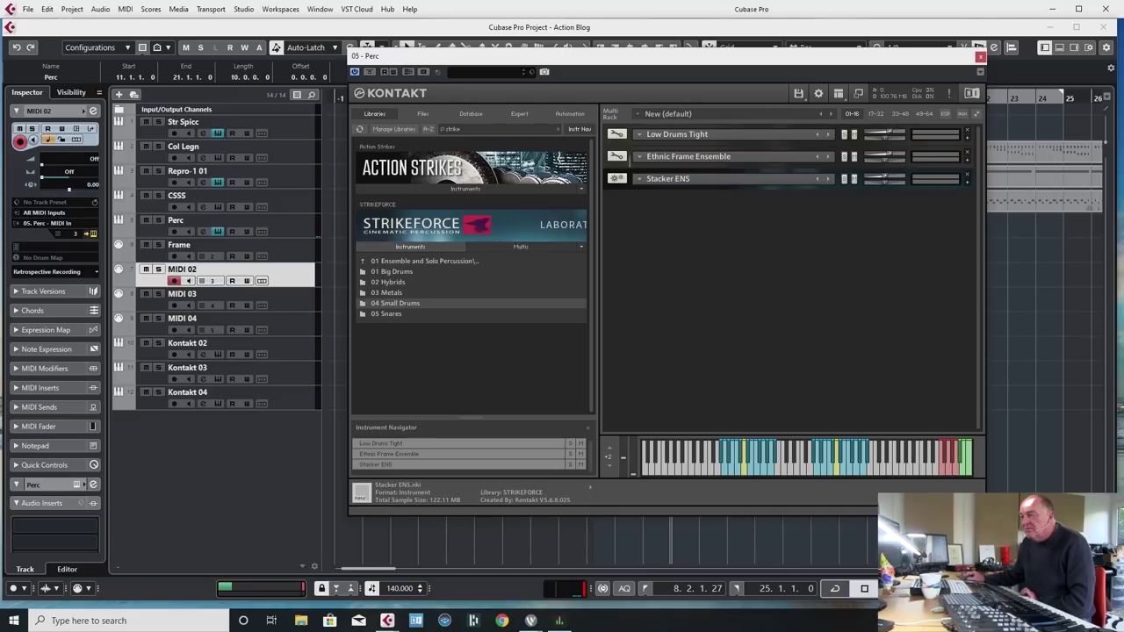
double_click(395, 303)
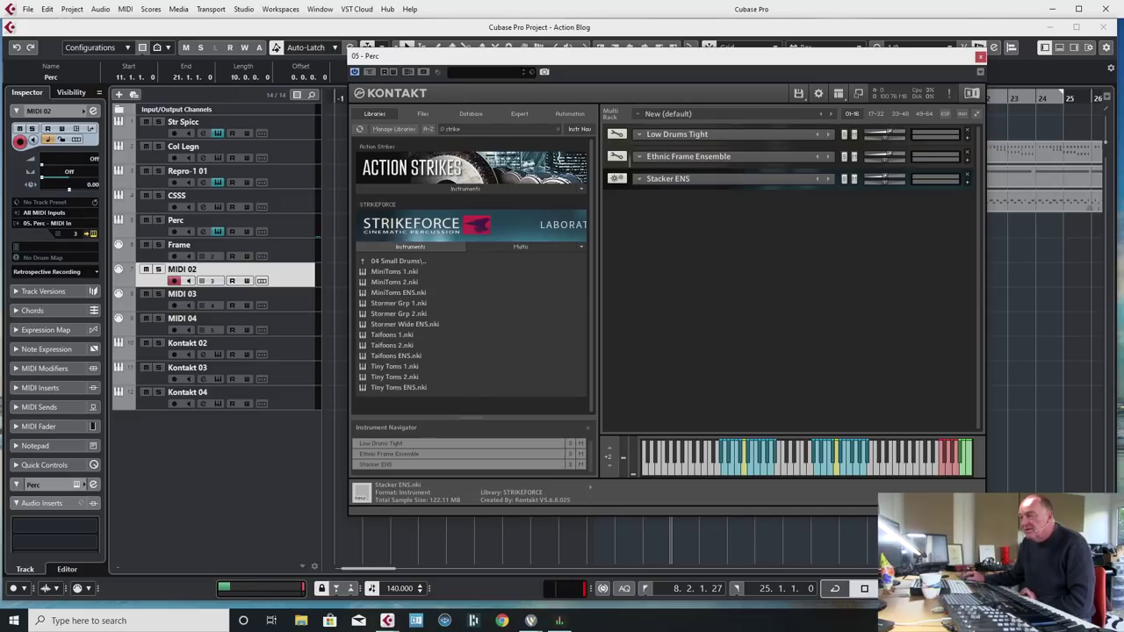
click(405, 324)
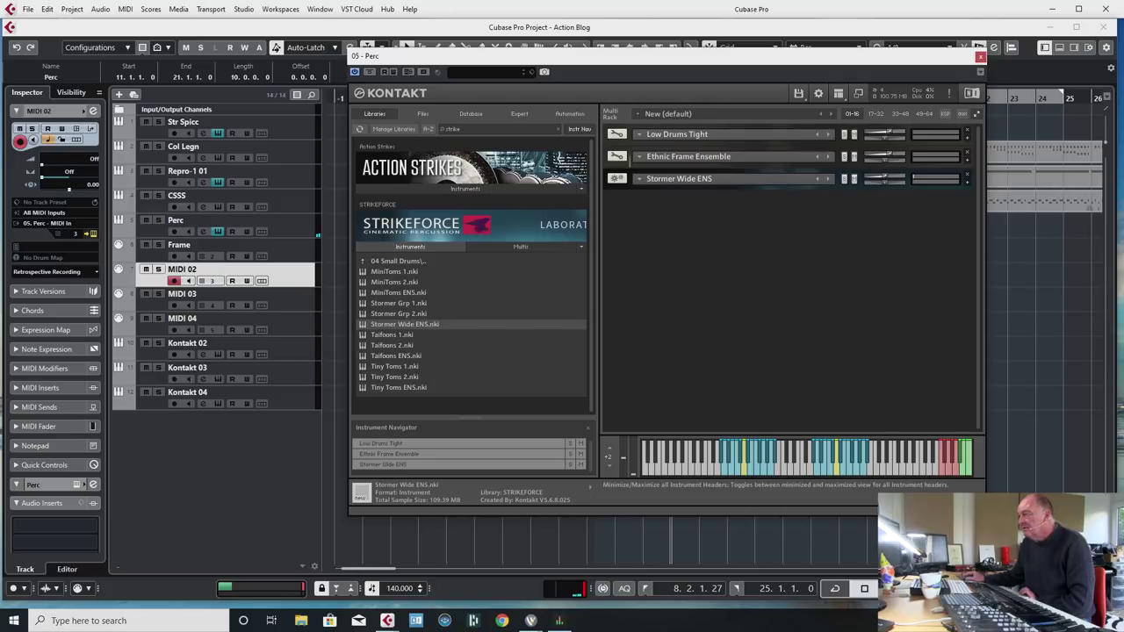
Expand all instrument headers in the Kontakt rack and bring the newly loaded Stormer Wide ENS into view.
click(962, 113)
click(962, 113)
click(962, 113)
scroll(787, 276, down, 1)
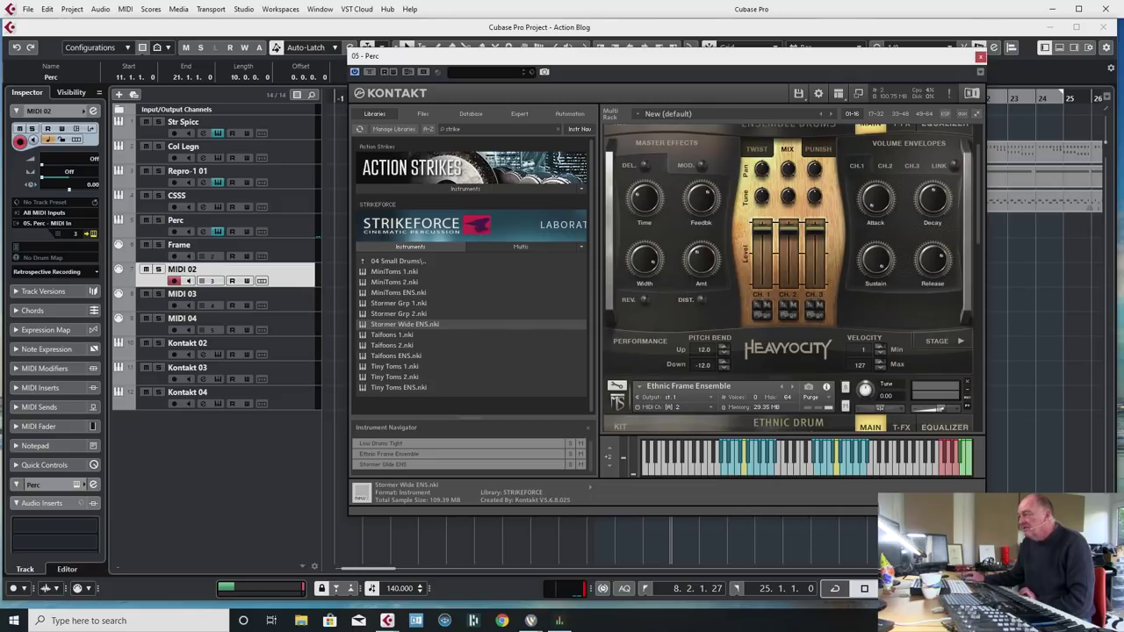
scroll(787, 278, down, 4)
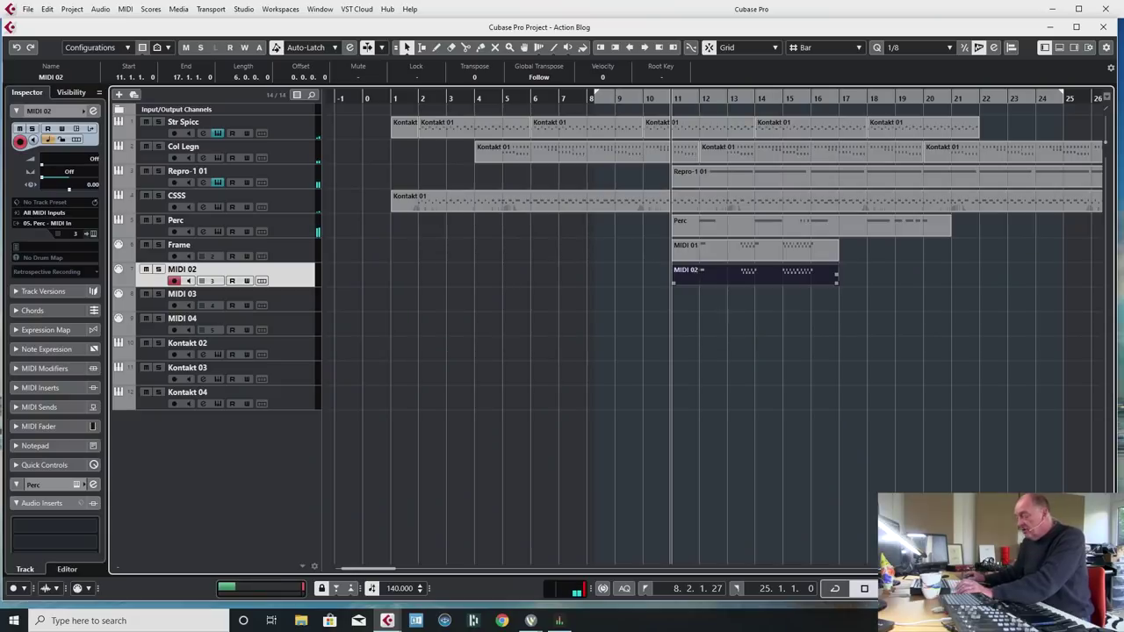
Set the quantize value to 1/16 and open the recorded MIDI 02 part for note editing while auditioning it.
key(space)
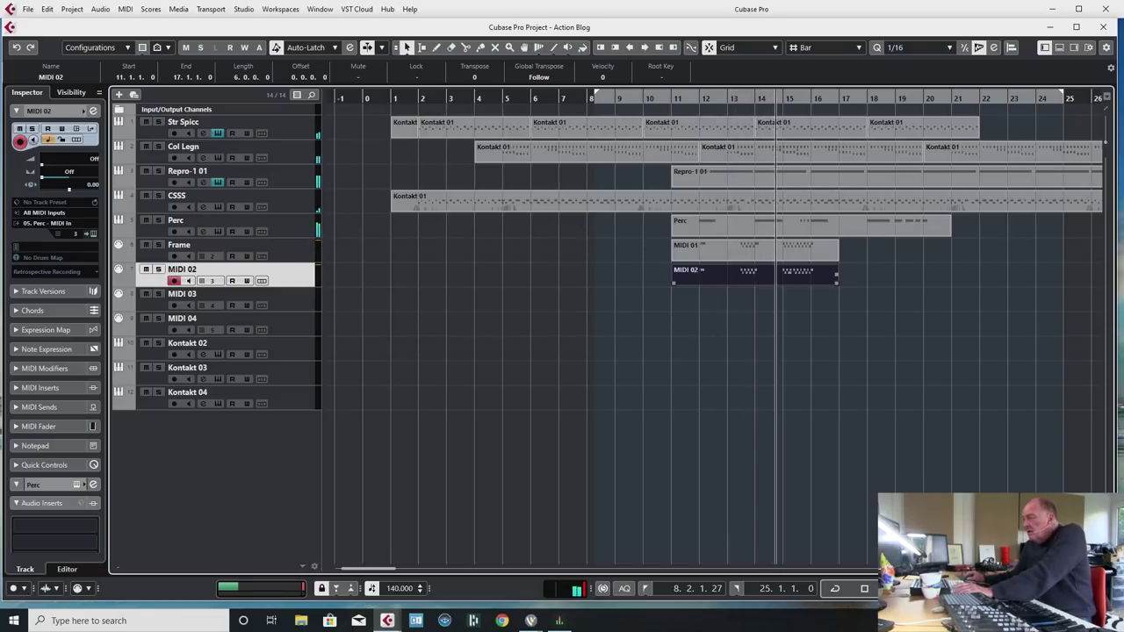
key(Return)
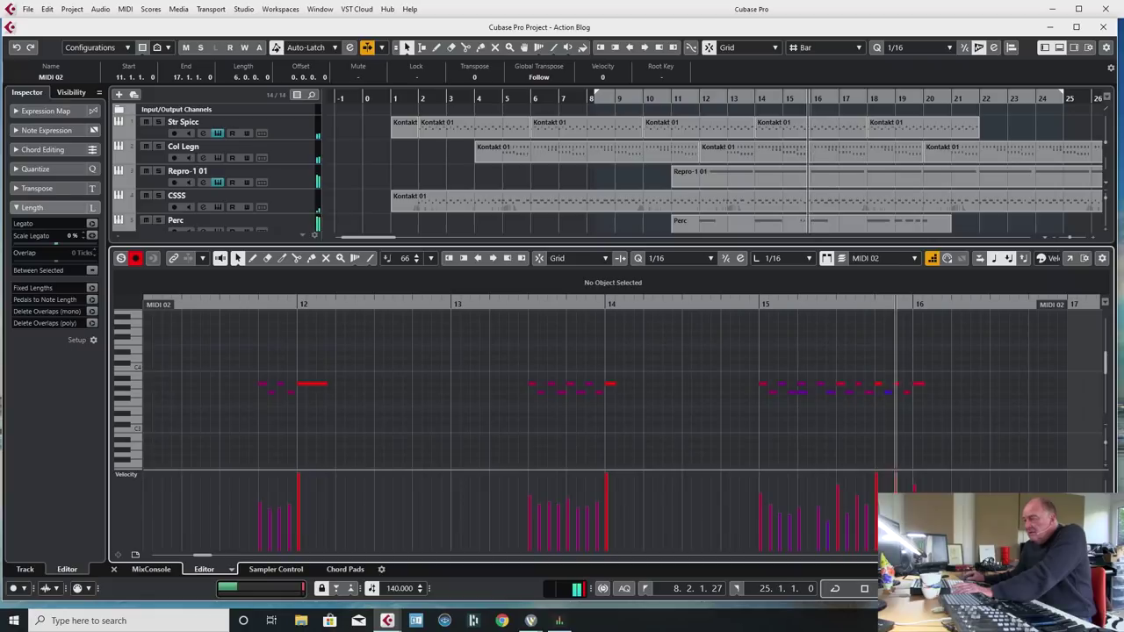
key(space)
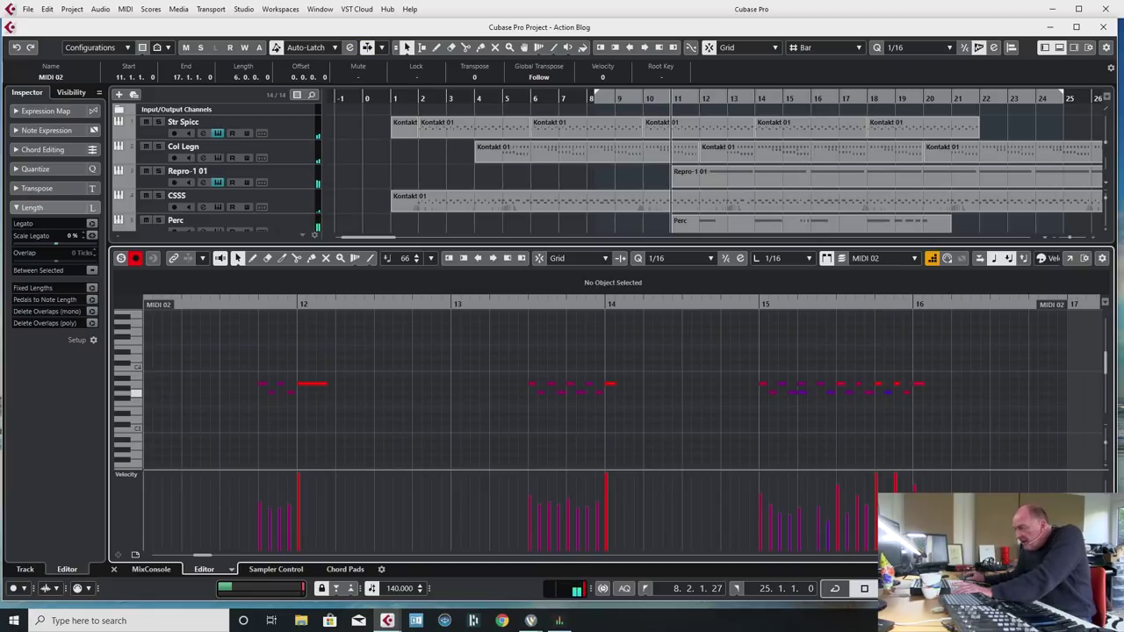
Reshape the MIDI 02 note velocities into rising ramps leading into bars 12, 14 and 16.
click(801, 393)
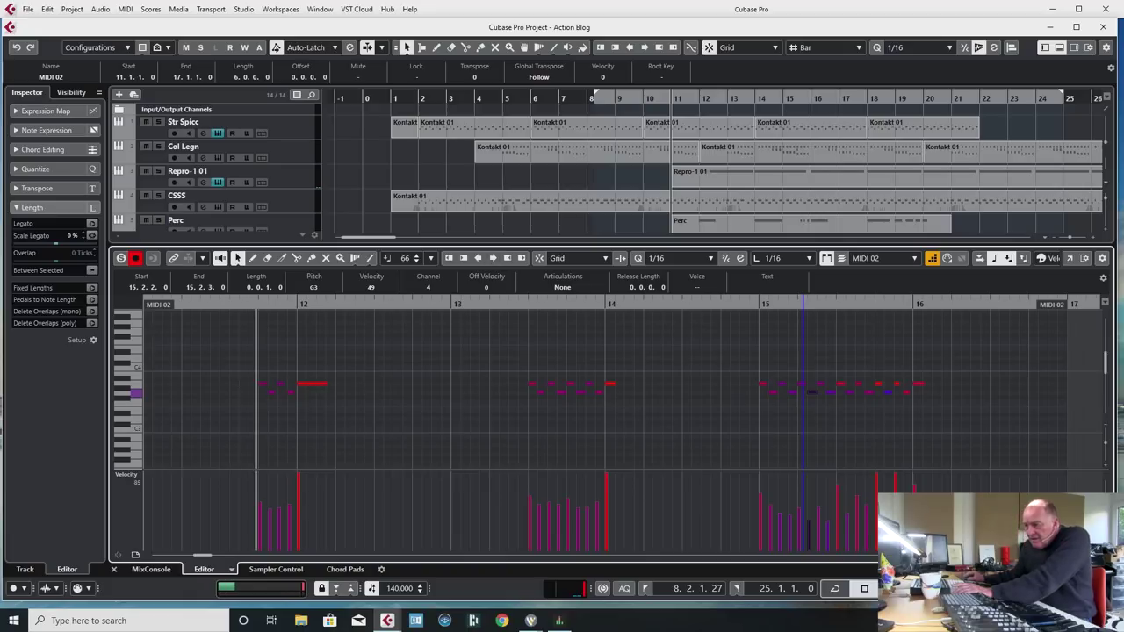
drag(256, 512, 264, 511)
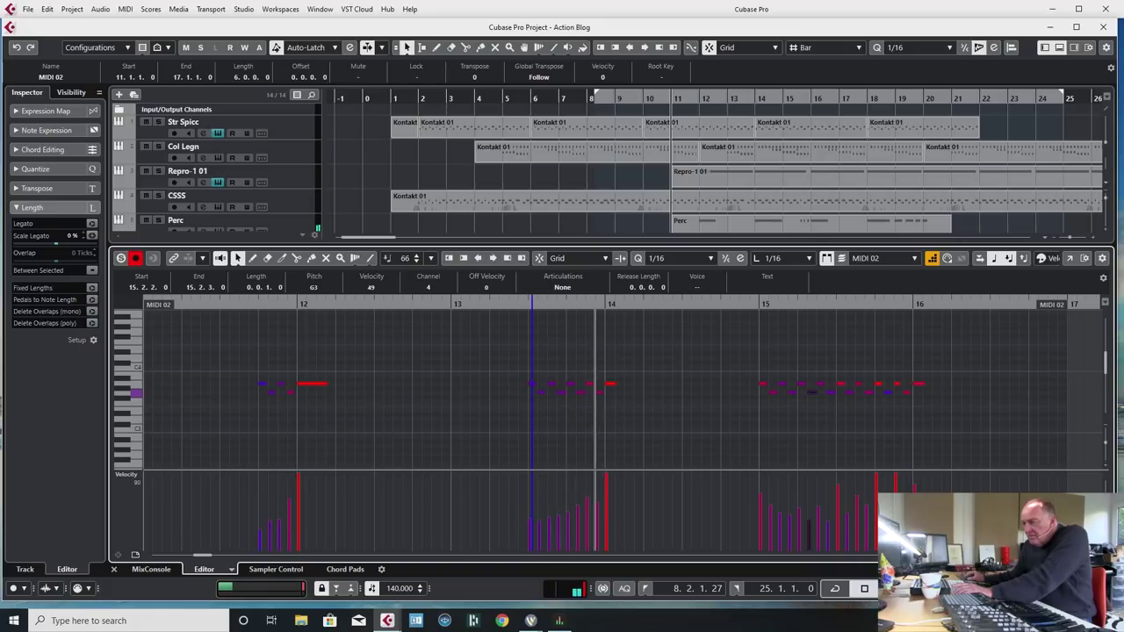
drag(597, 493, 609, 483)
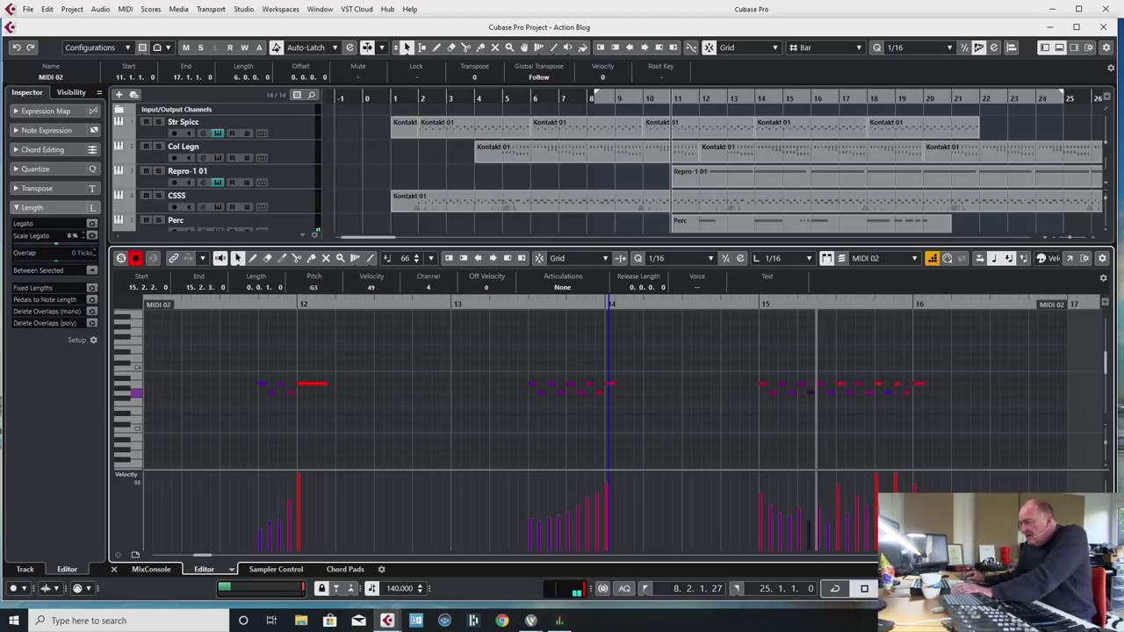
key(space)
drag(777, 520, 824, 514)
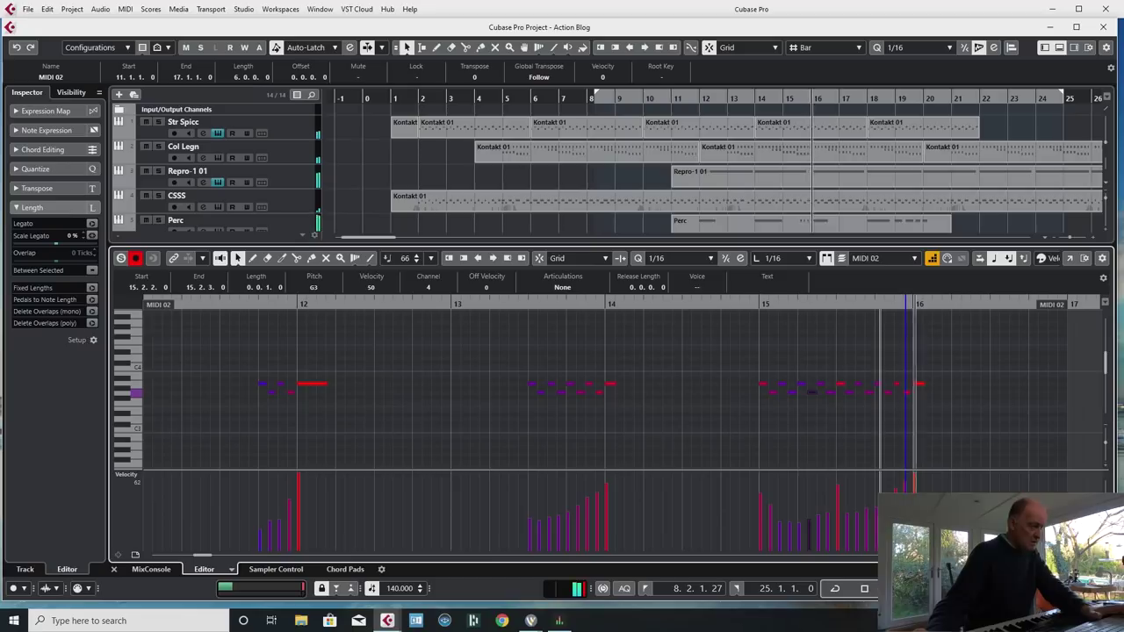
Stop playback, close the note editor and rename the MIDI 02 track as SF.
key(space)
click(114, 568)
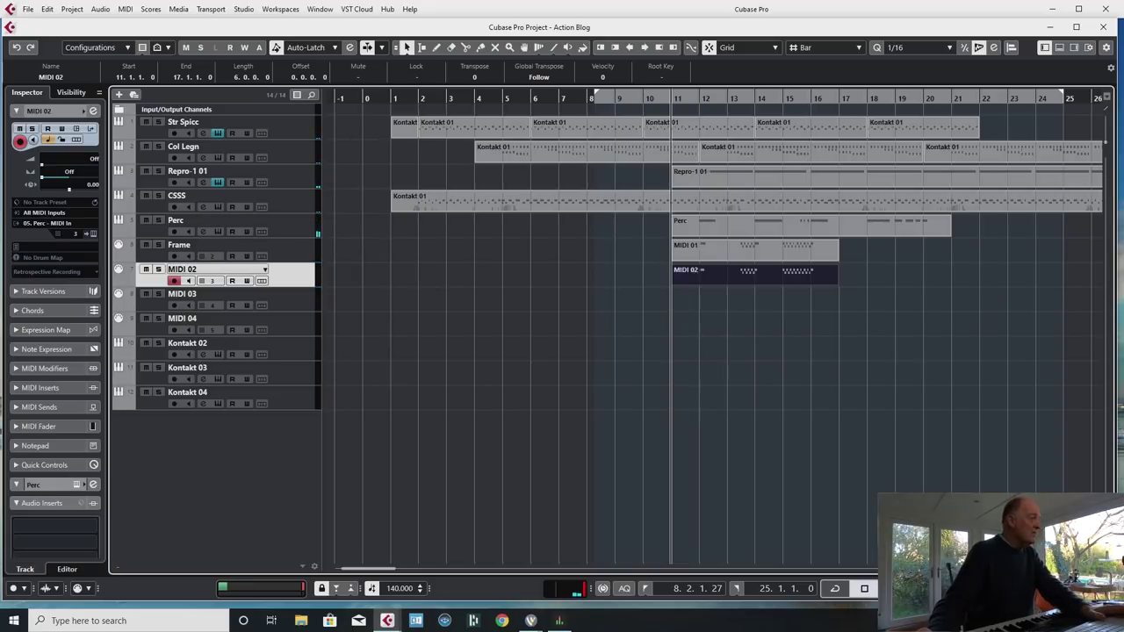
text(SF)
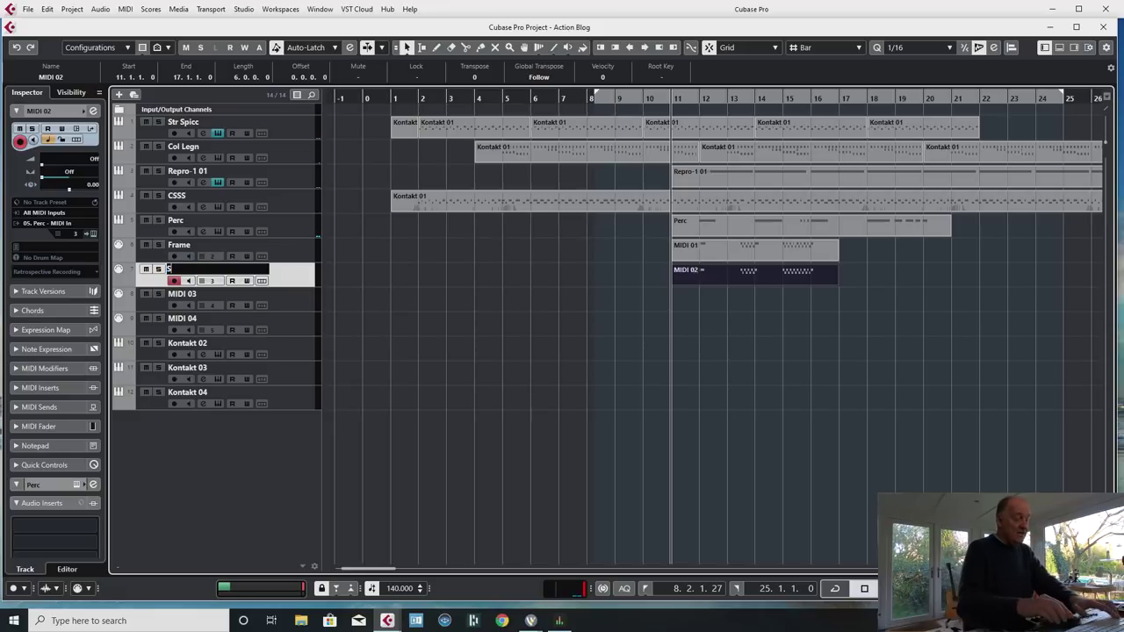
key(Return)
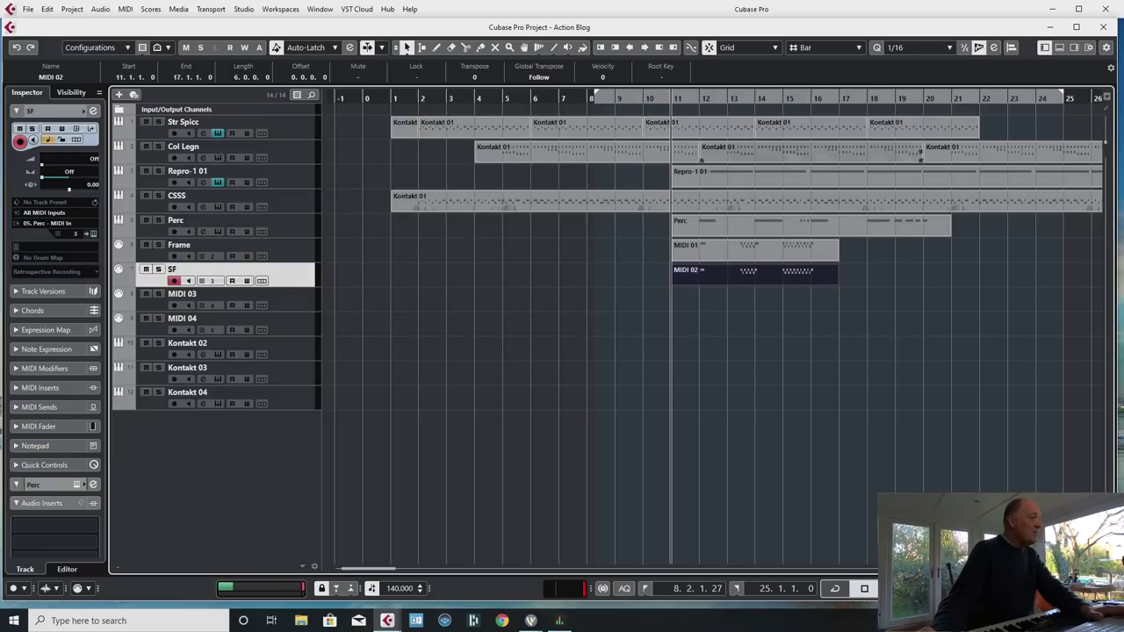
Open the Frame track's MIDI 01 part in the Drum Editor with a 1/32 quantize grid, focused on the run before bar 14.
click(754, 250)
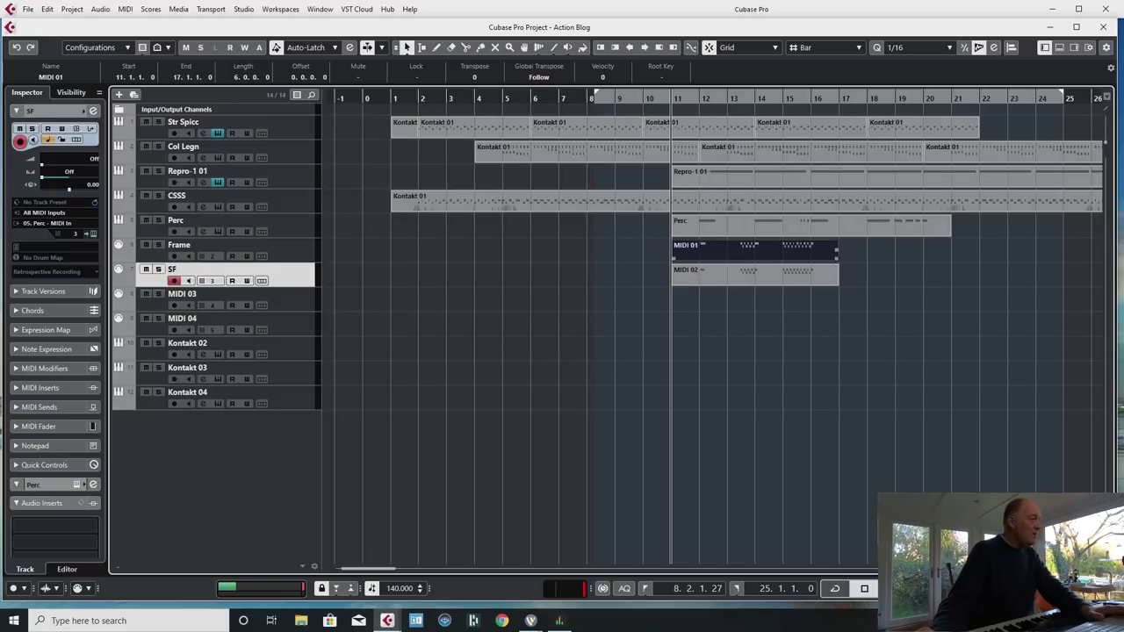
click(126, 9)
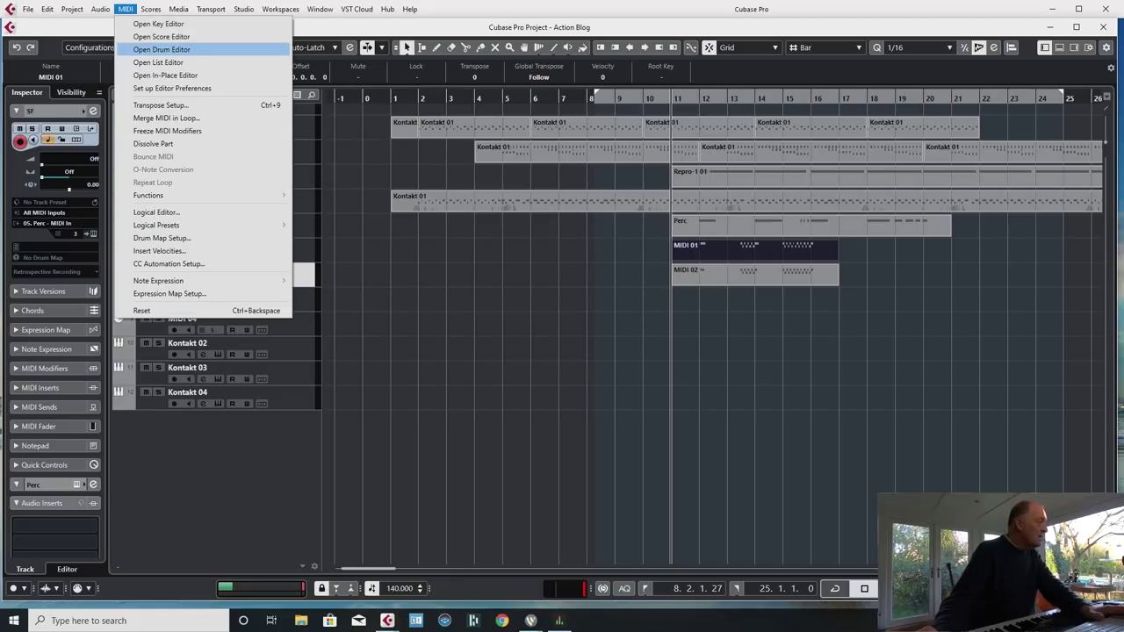
click(166, 50)
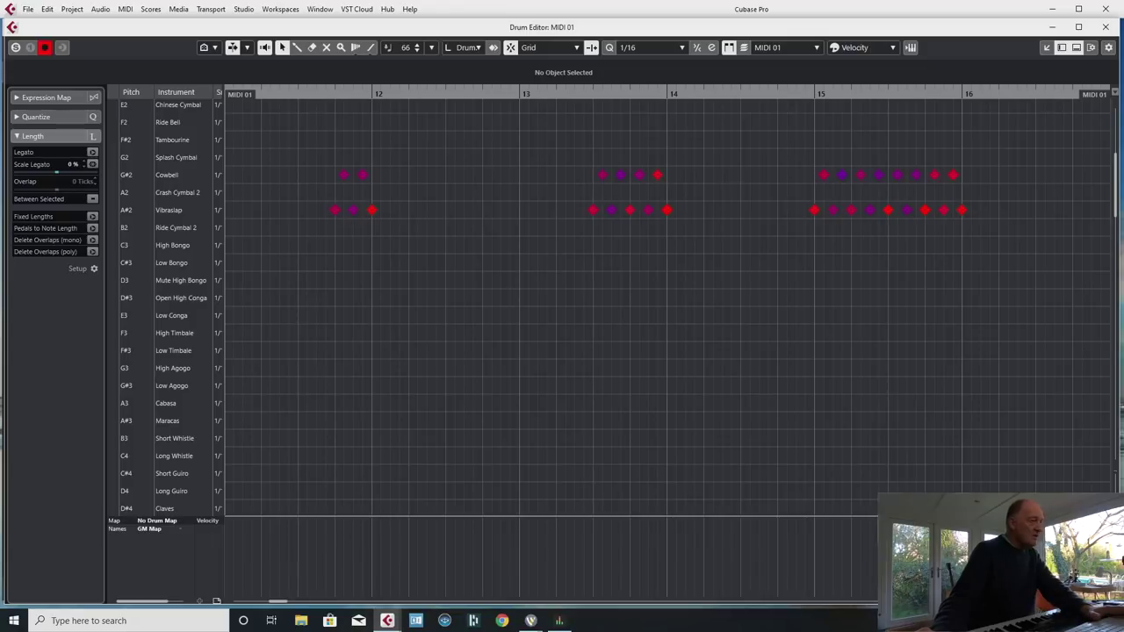
key(h)
key(h)
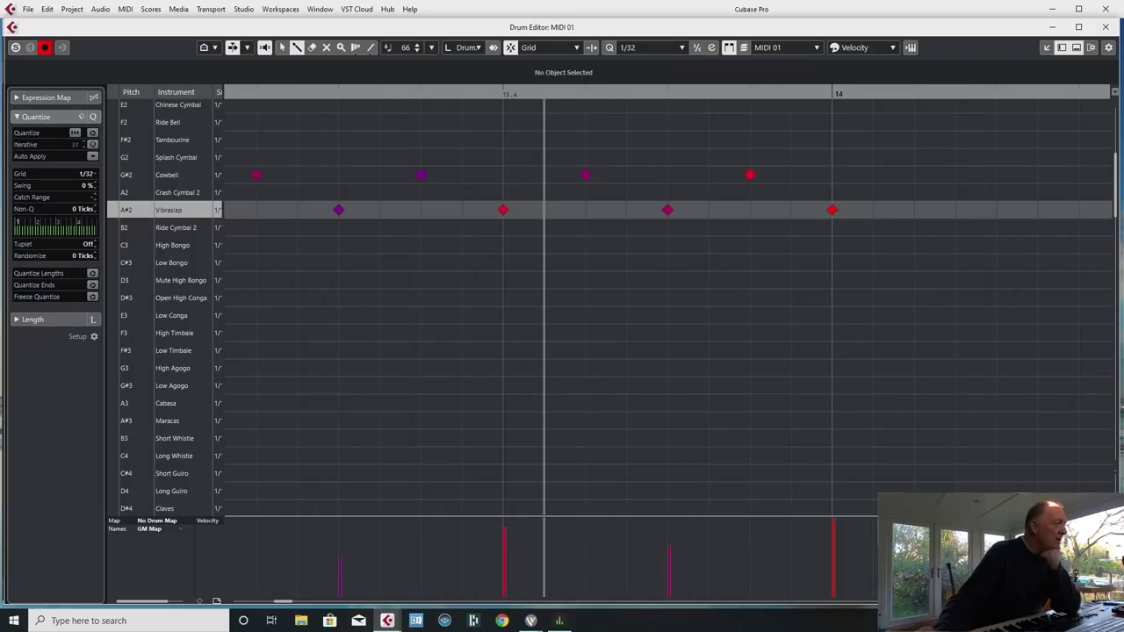
Insert four A2 notes between the existing 1/16 hits on beat 4 of bar 13 and raise their velocities.
click(543, 192)
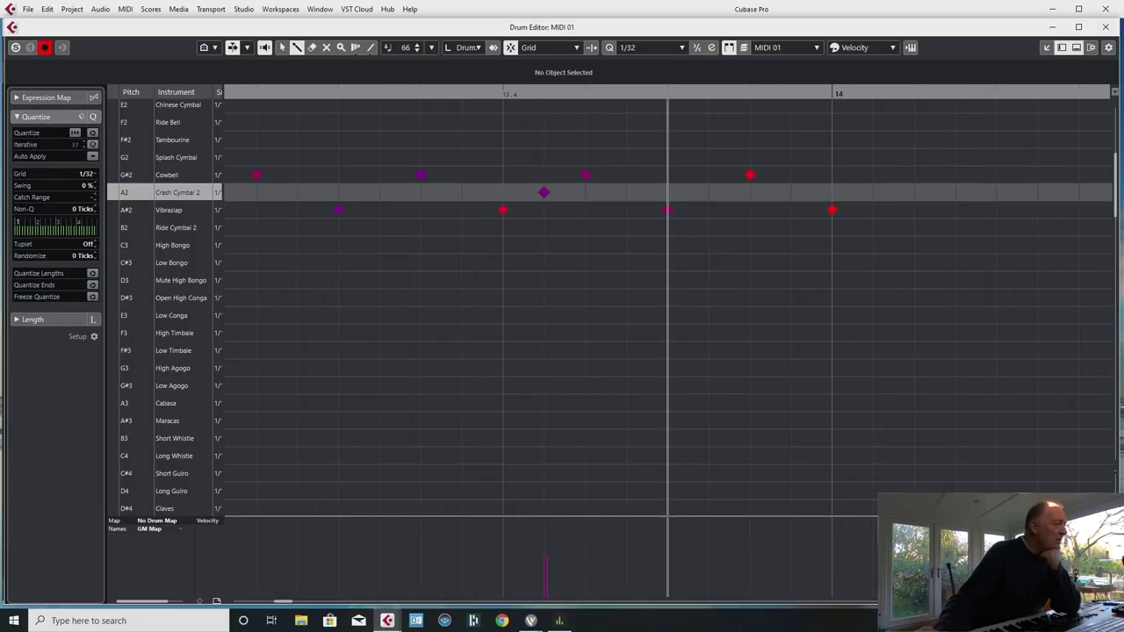
click(626, 192)
click(708, 193)
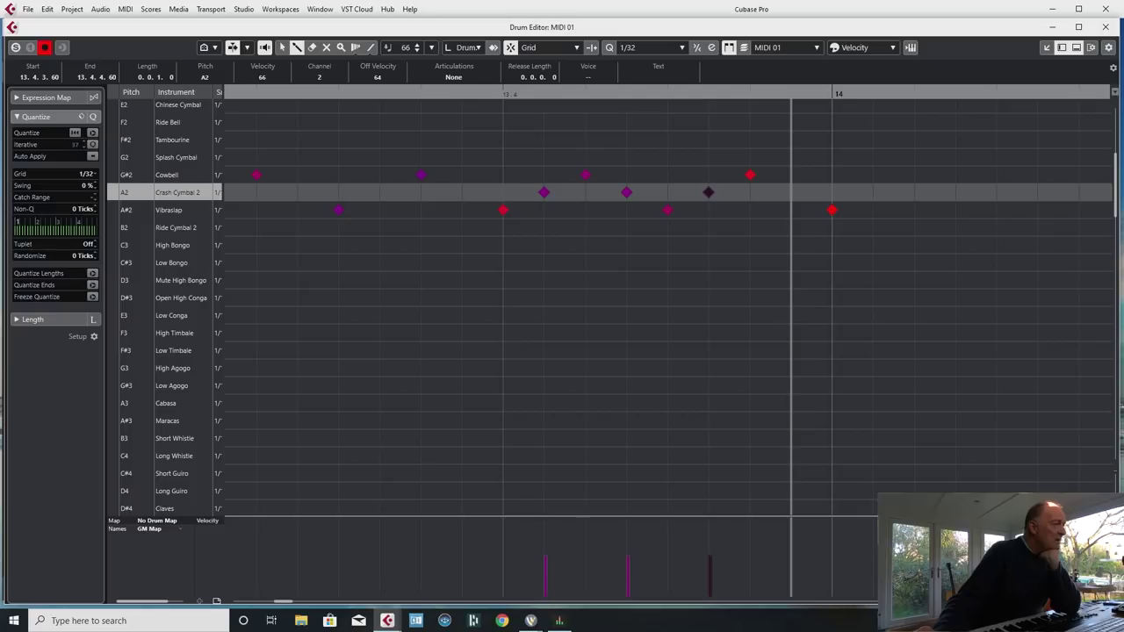
click(790, 192)
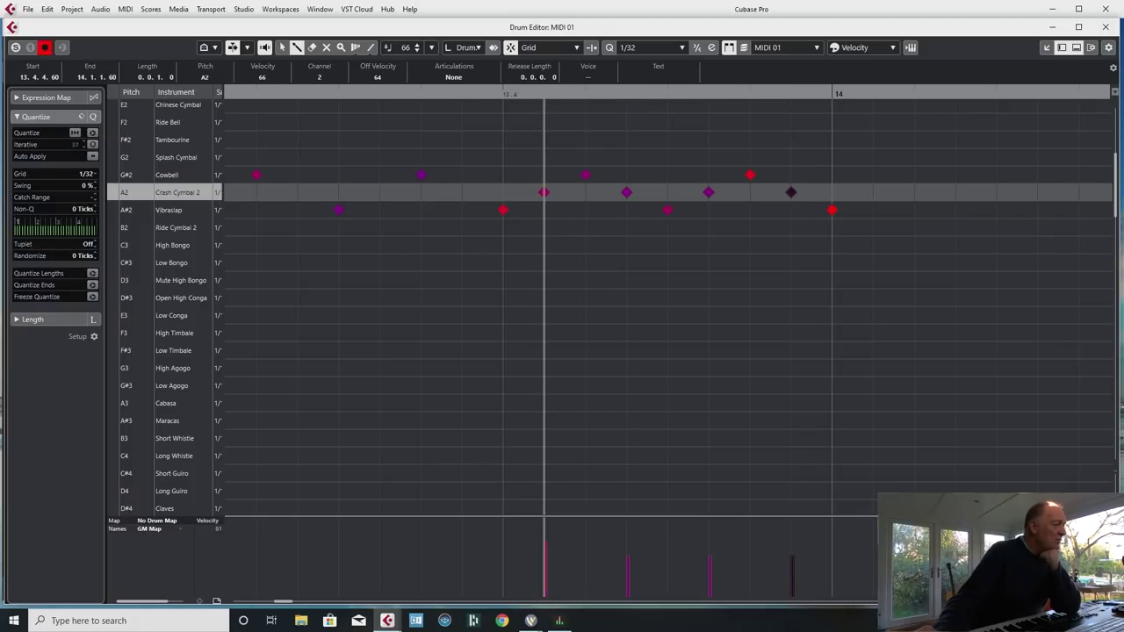
click(627, 540)
click(708, 192)
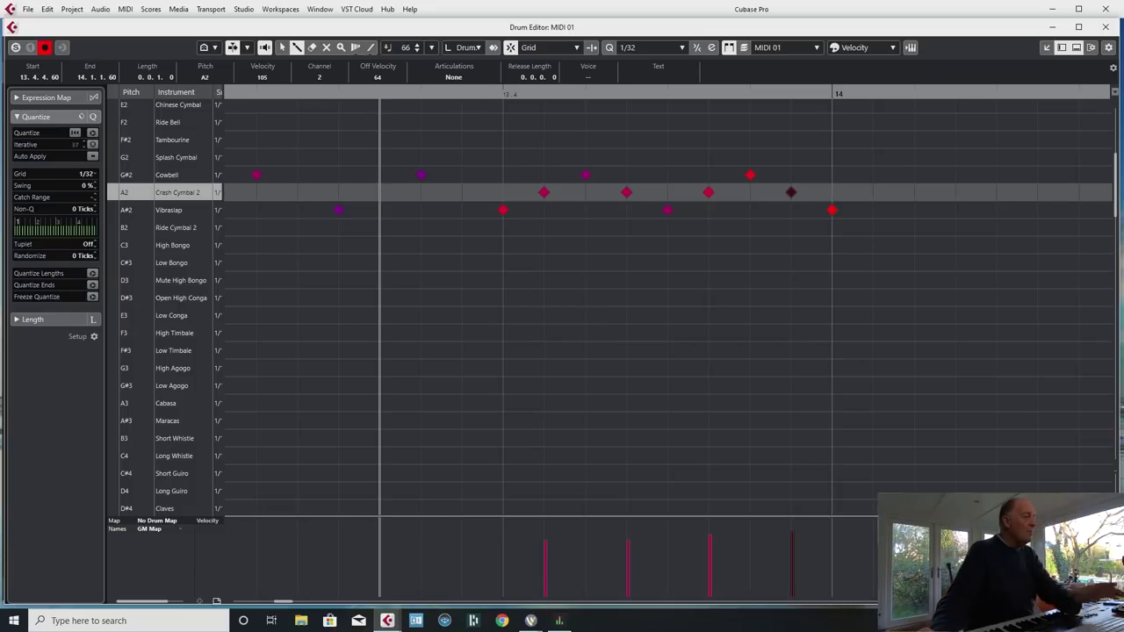
Audition the fill, then add two A2 notes on the last off-grid 1/32 positions of bar 15, with the final one at velocity 115.
key(space)
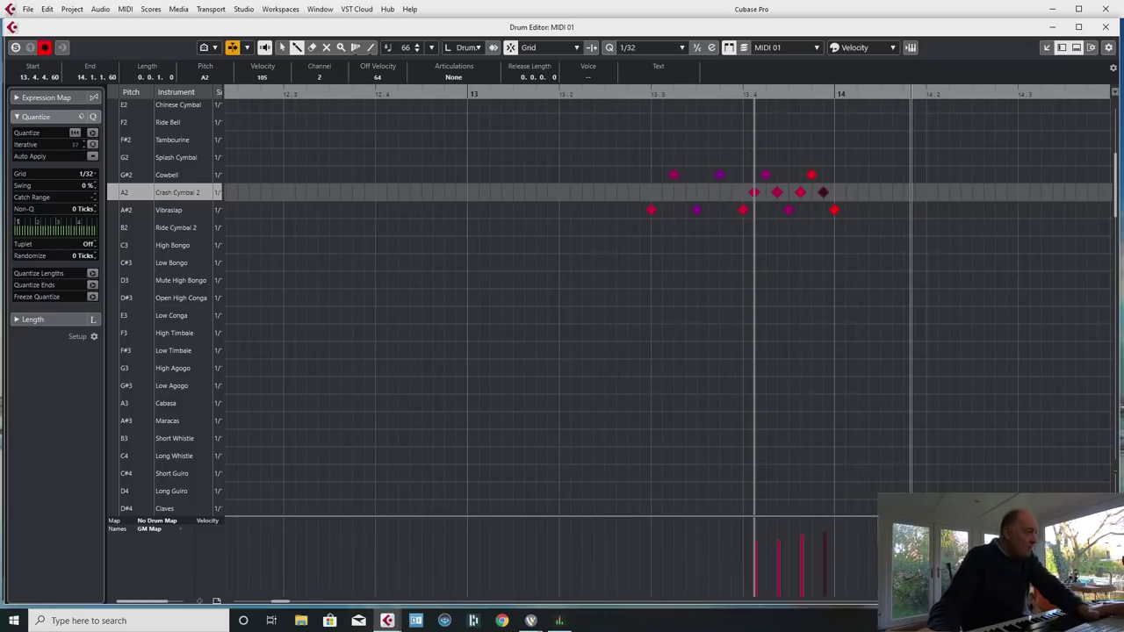
key(space)
click(754, 193)
click(777, 192)
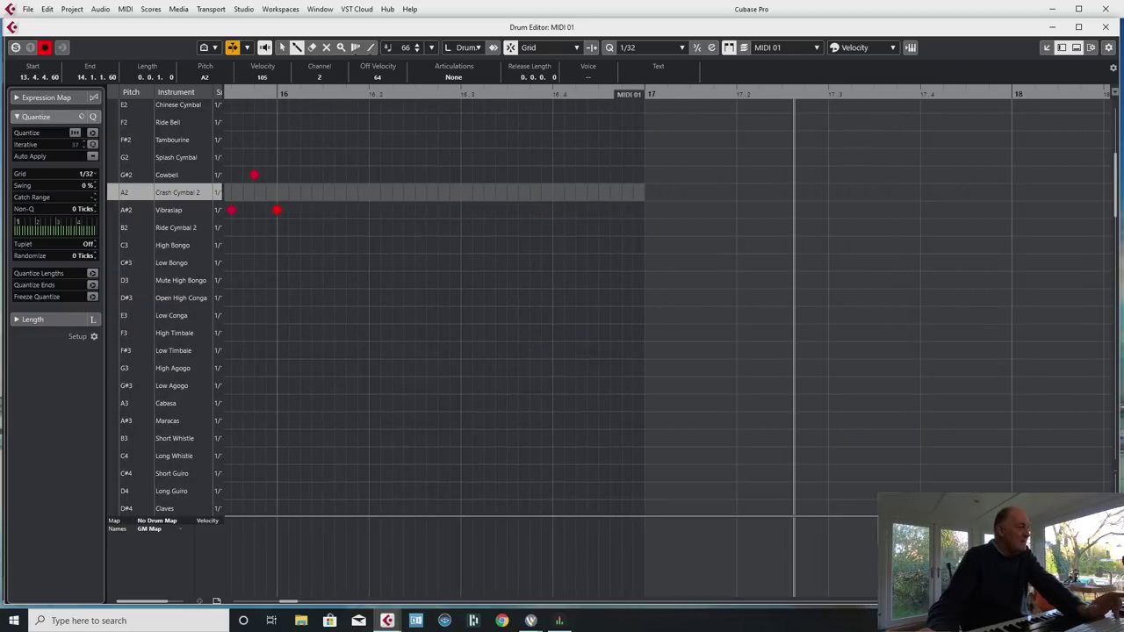
click(553, 193)
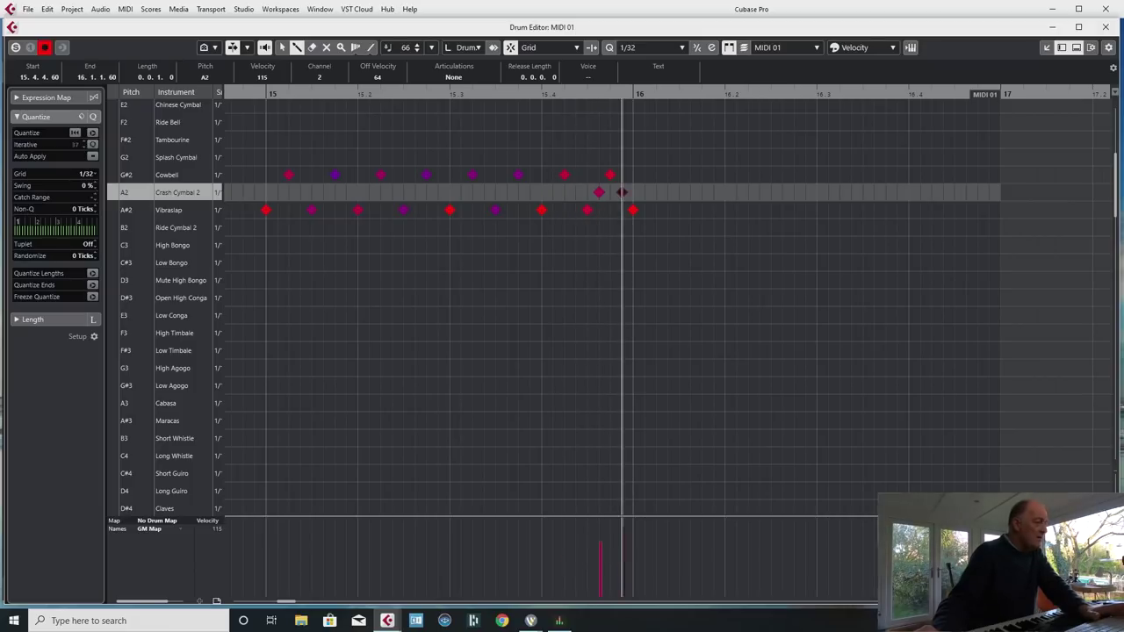
Play the cue from bar 11 to check the added Frame notes, closing the Drum Editor before stopping playback.
key(space)
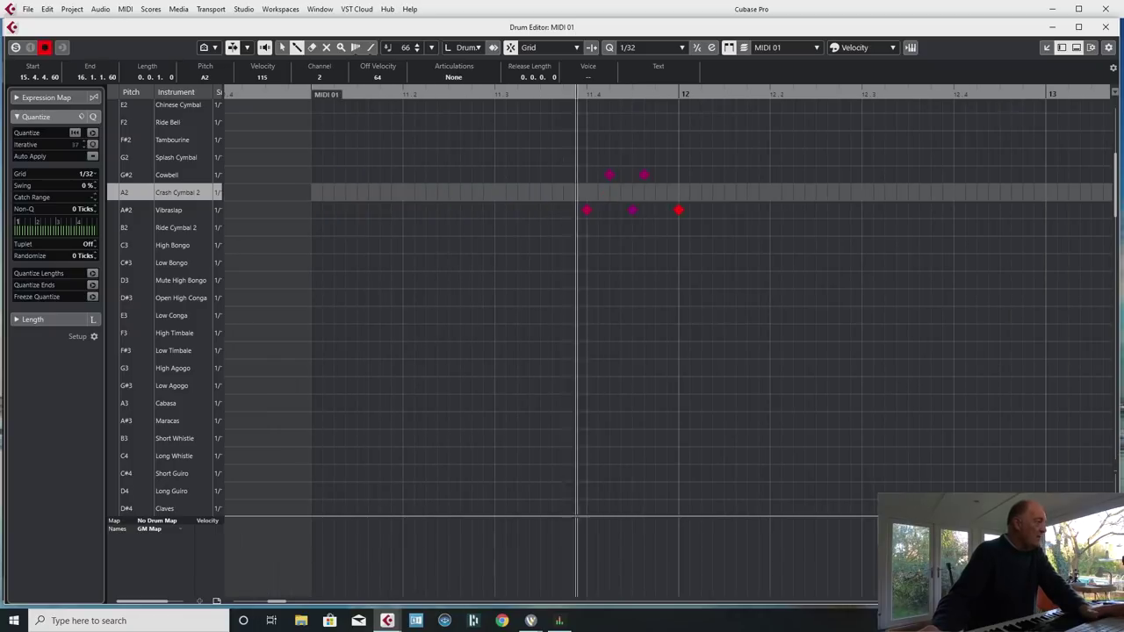
key(Return)
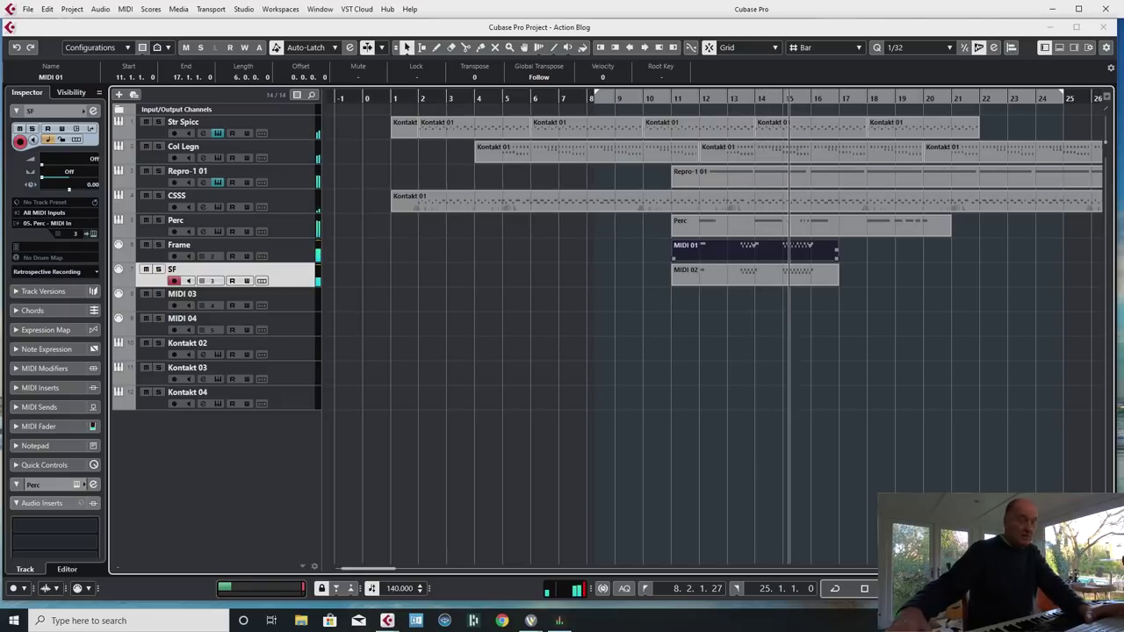
key(space)
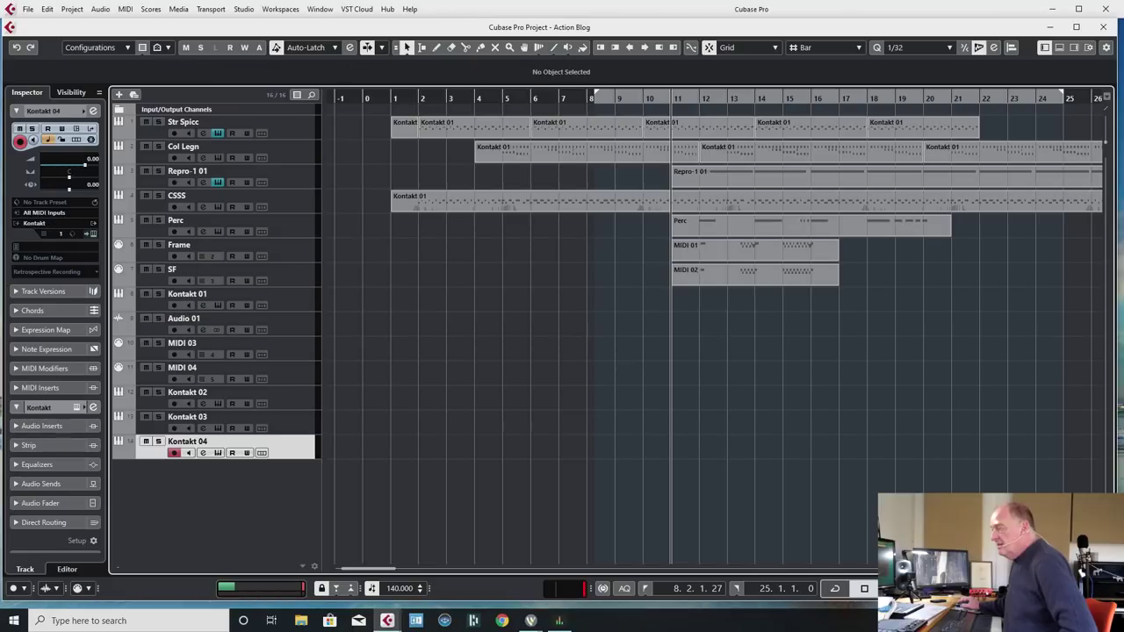
Add one instrument track loaded with Play, routed to Stereo Out.
right_click(279, 195)
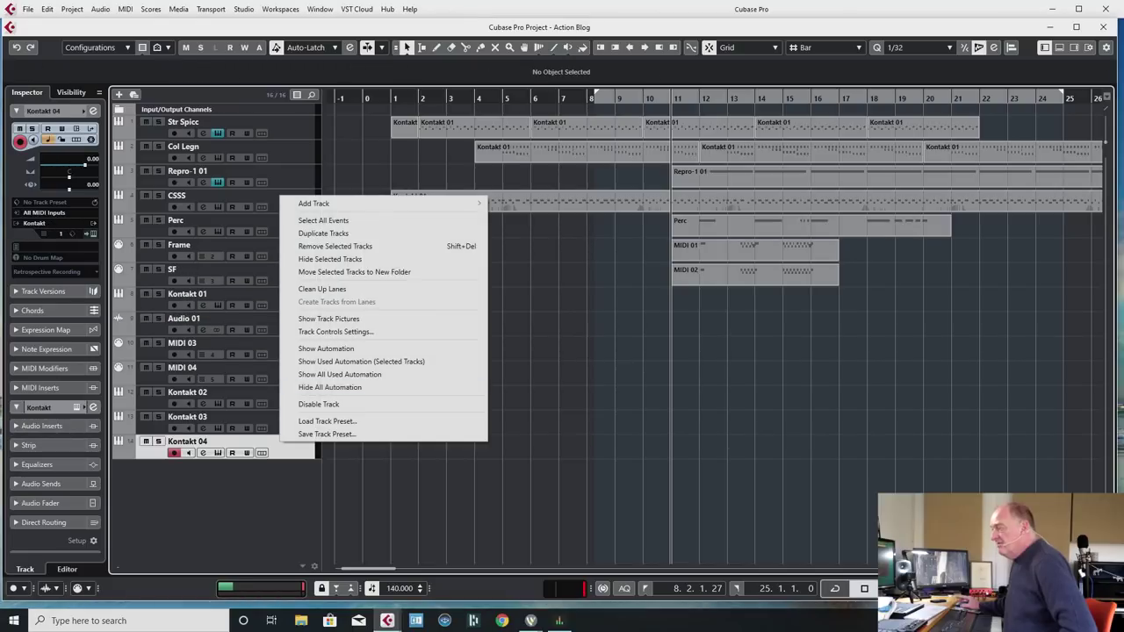
mouse_move(387, 203)
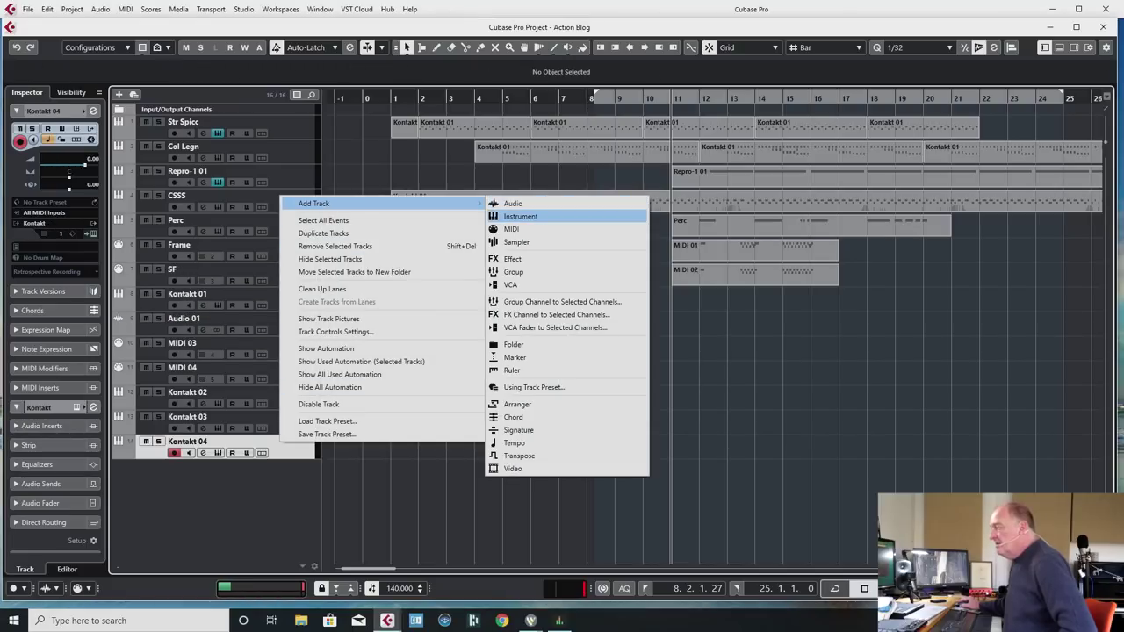
click(518, 215)
click(595, 291)
scroll(553, 457, down, 3)
click(509, 505)
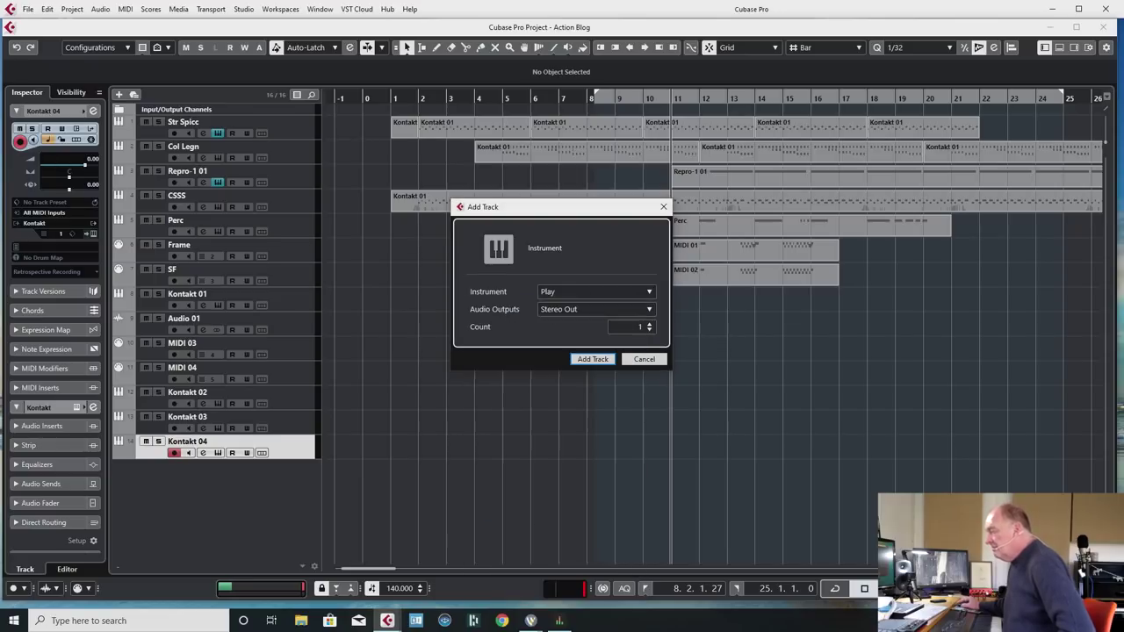
key(Return)
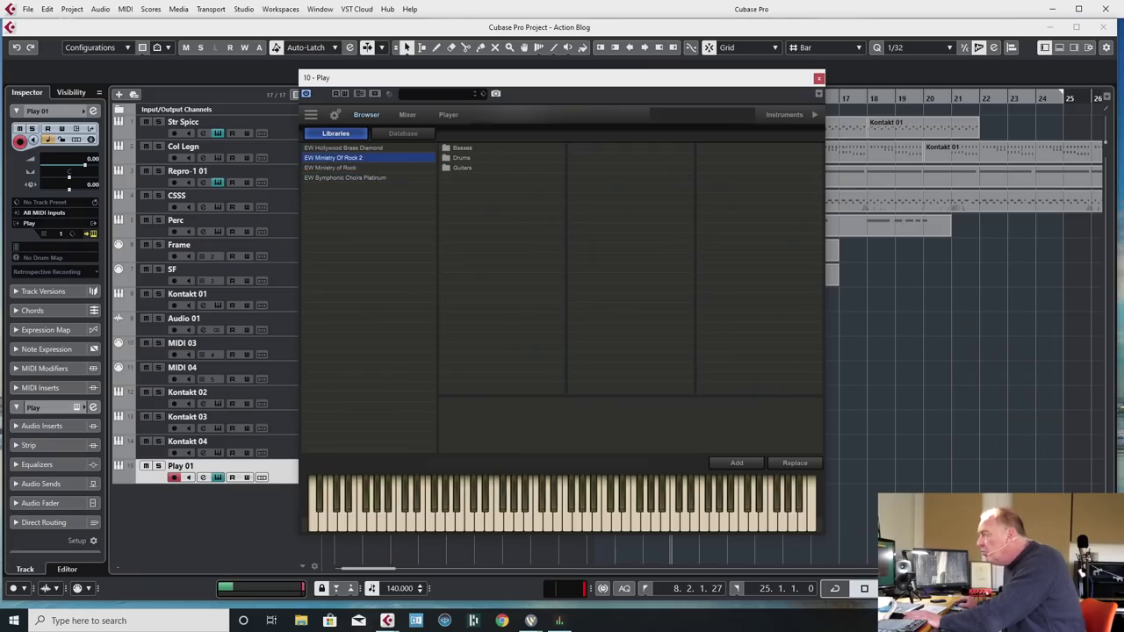
Load Gibson Lead Scream Bend Up from EW Ministry Of Rock 2's heavy lead guitar elements and clear the Play window away.
click(462, 167)
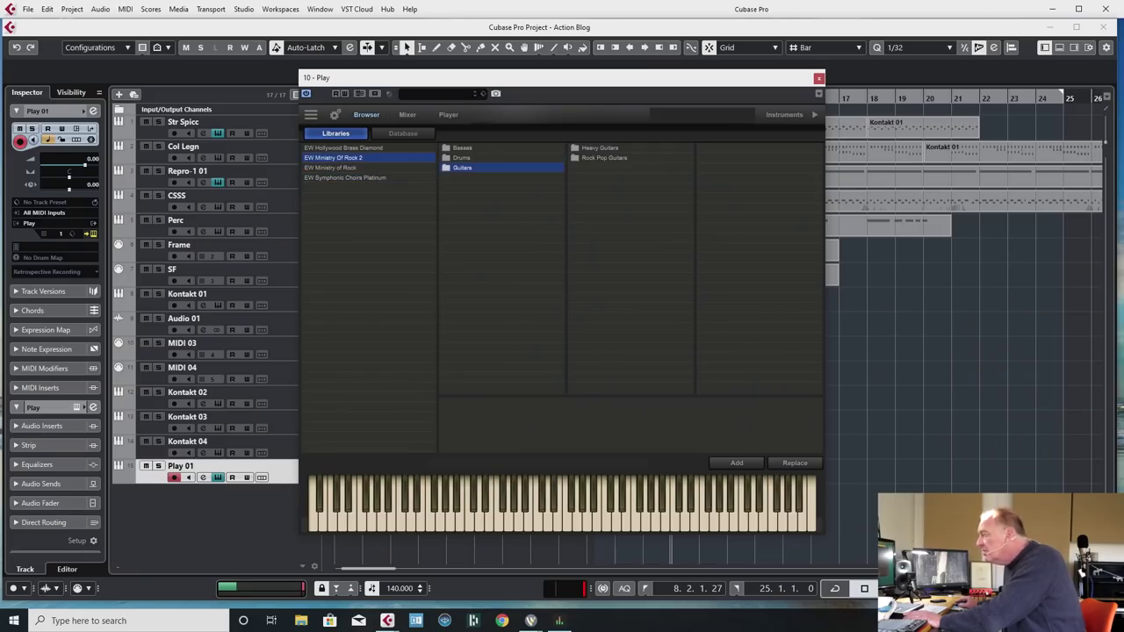
click(599, 148)
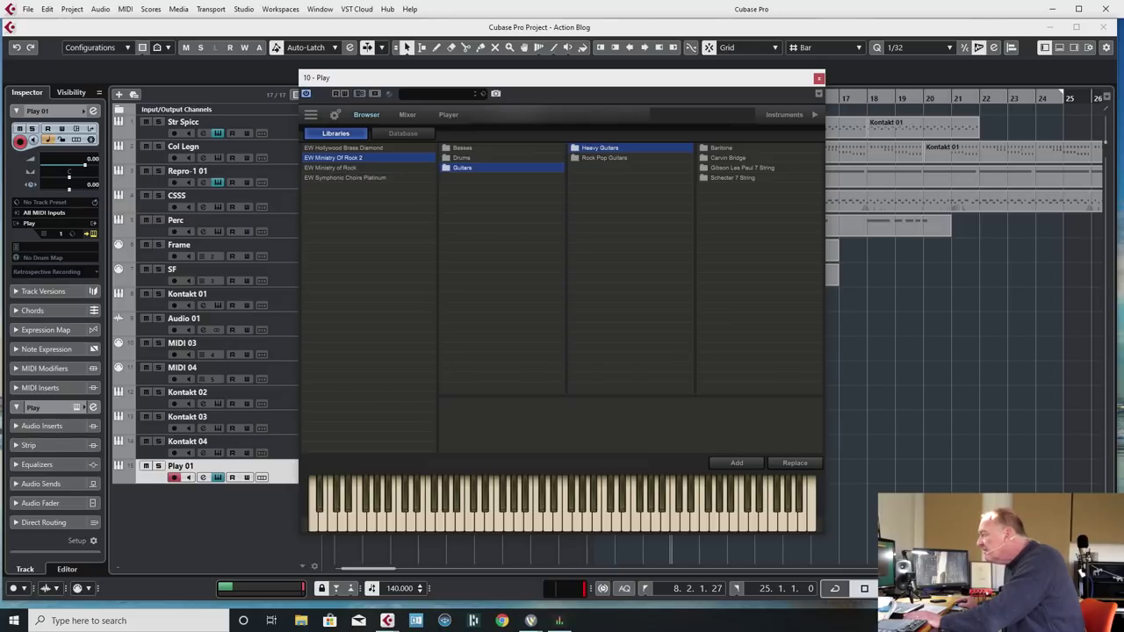
click(741, 168)
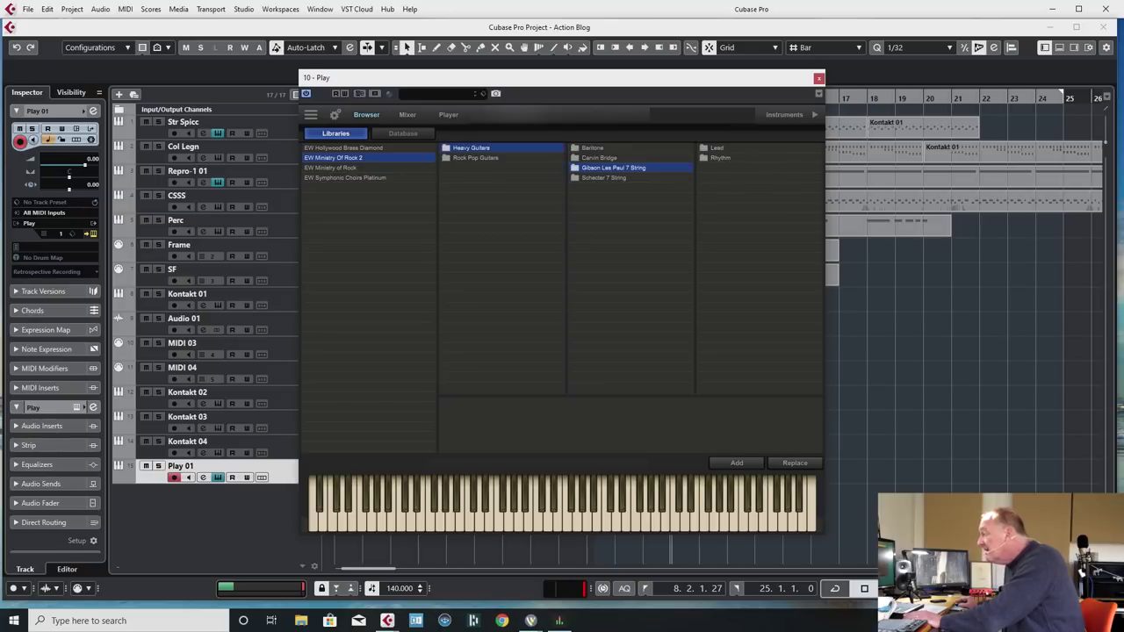
click(716, 147)
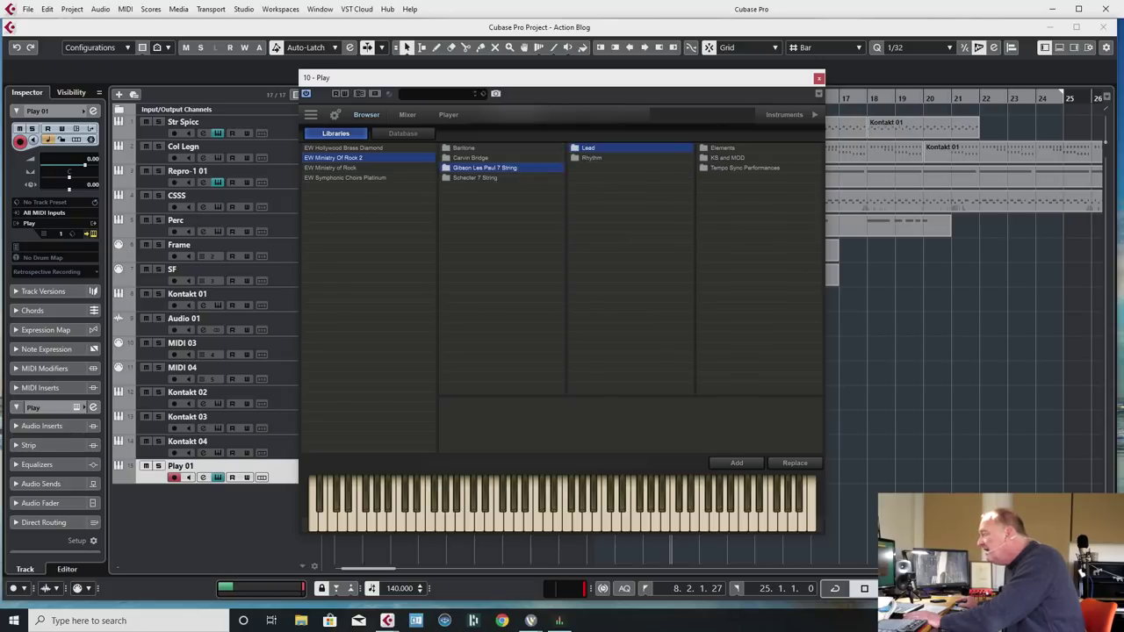
click(722, 147)
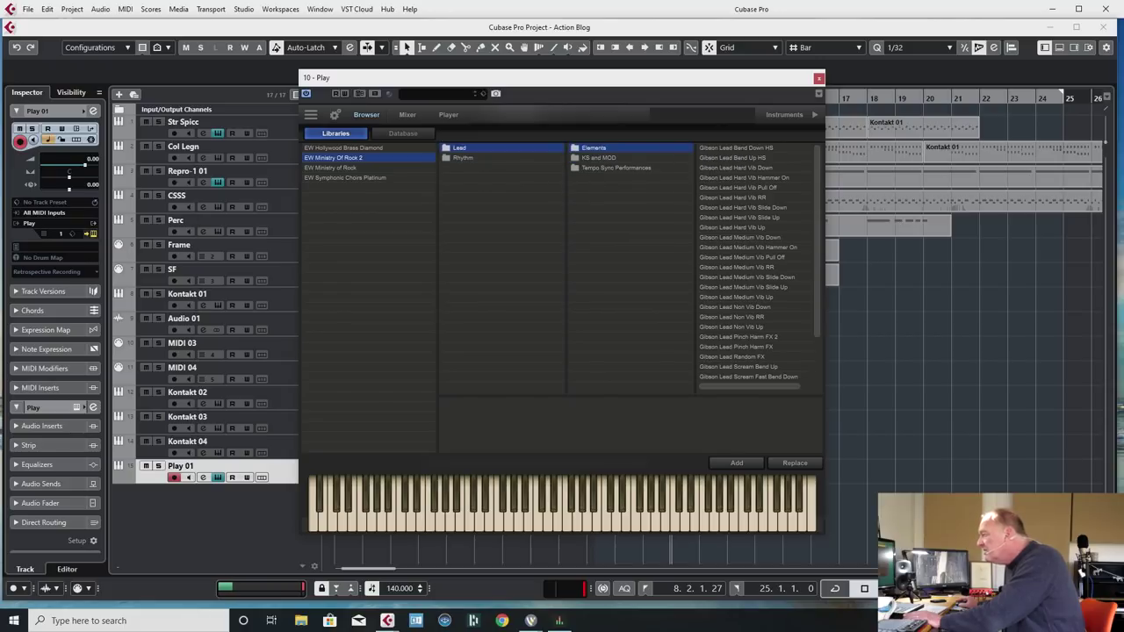
scroll(746, 263, down, 2)
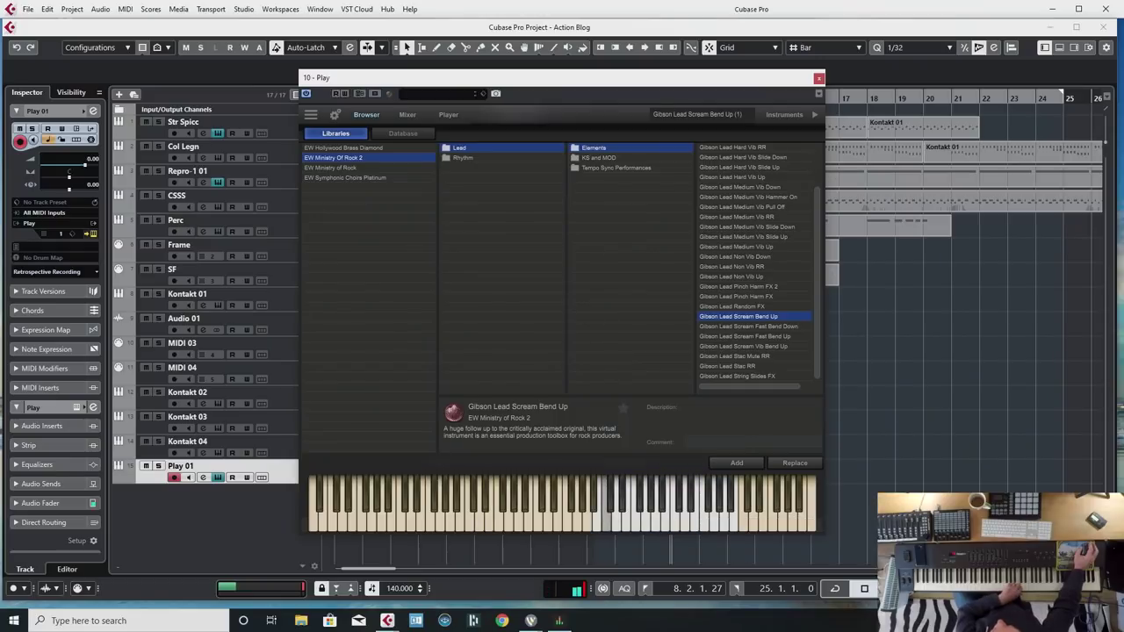
drag(558, 77, 1123, 123)
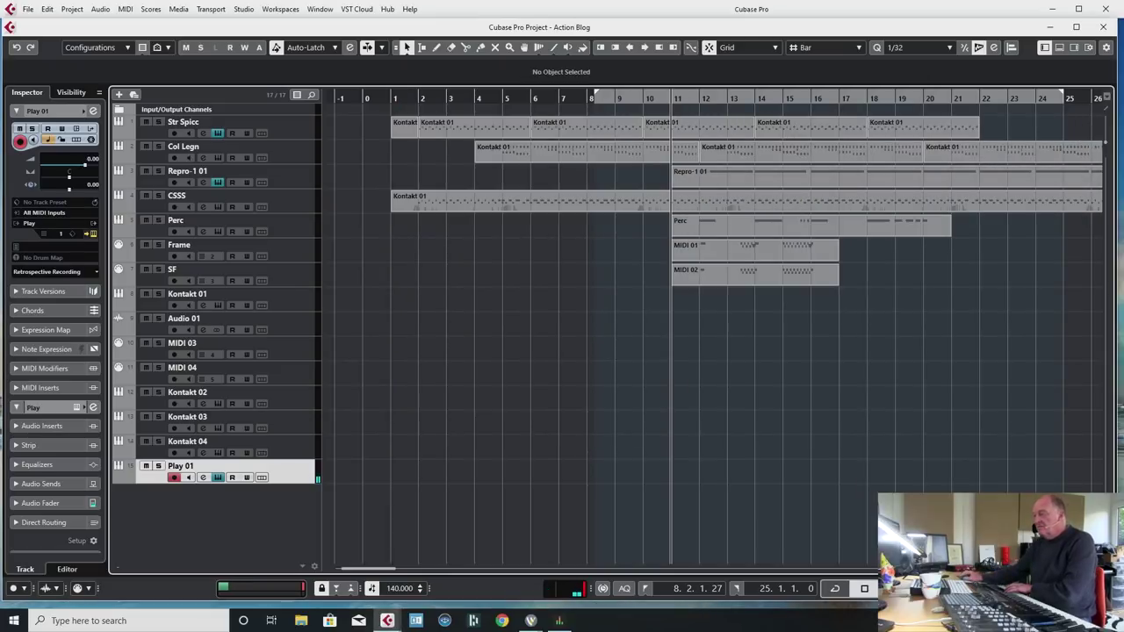
Record guitar bends on the Play 01 track from bar 11, replacing a first short take with one running to bar 20.
key(KP_Multiply)
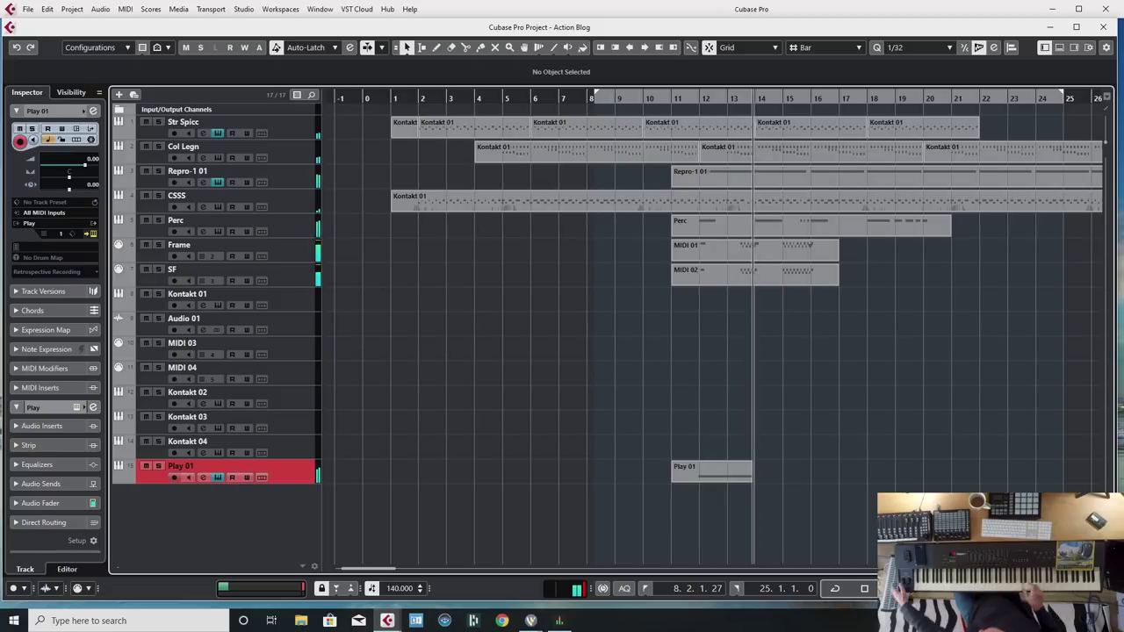
key(space)
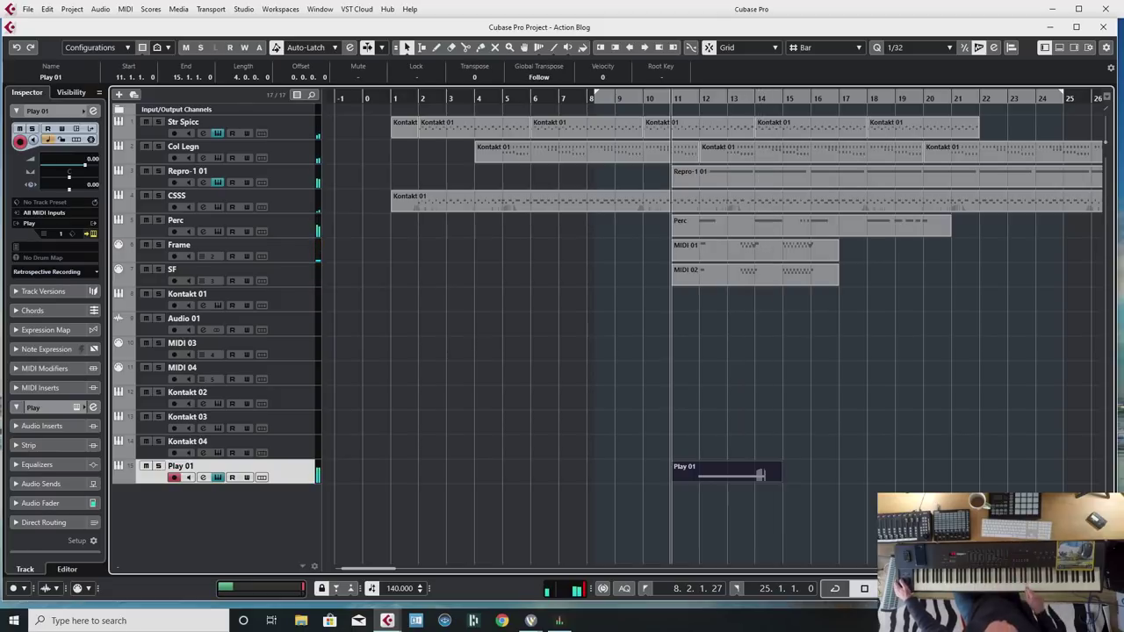
key(KP_Multiply)
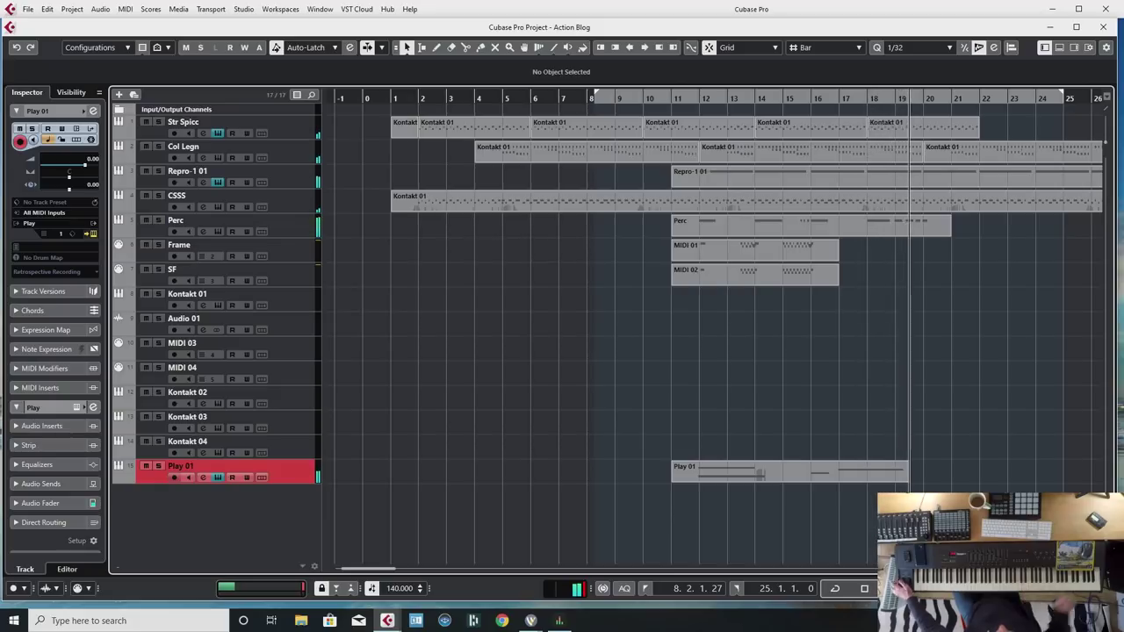
key(space)
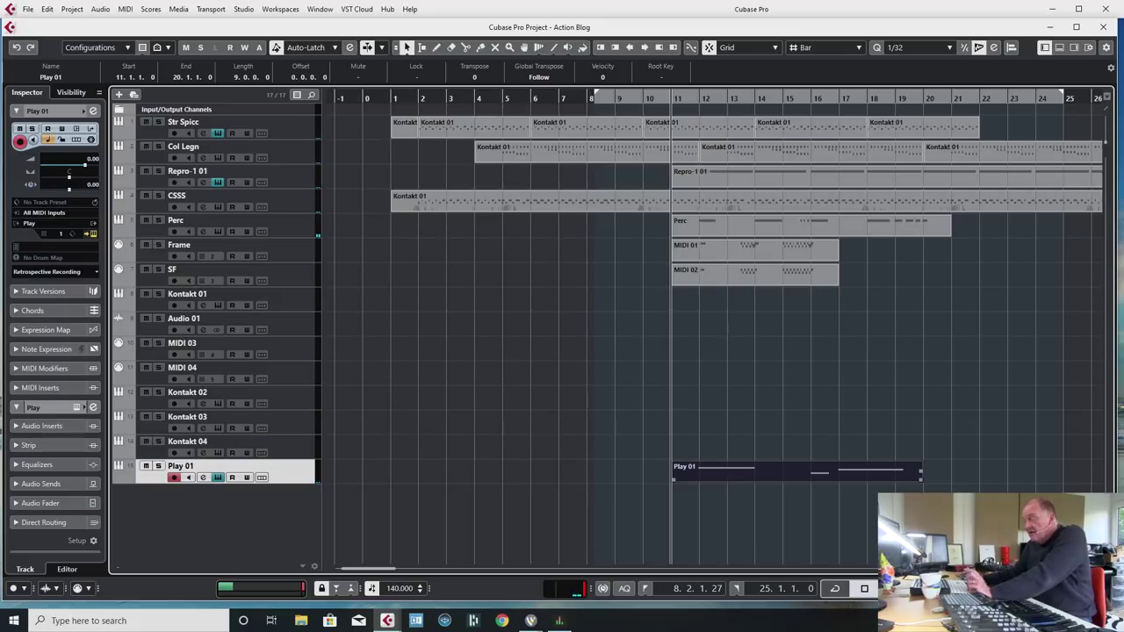
Render the recorded Play 01 guitar part in place to an audio track.
right_click(840, 472)
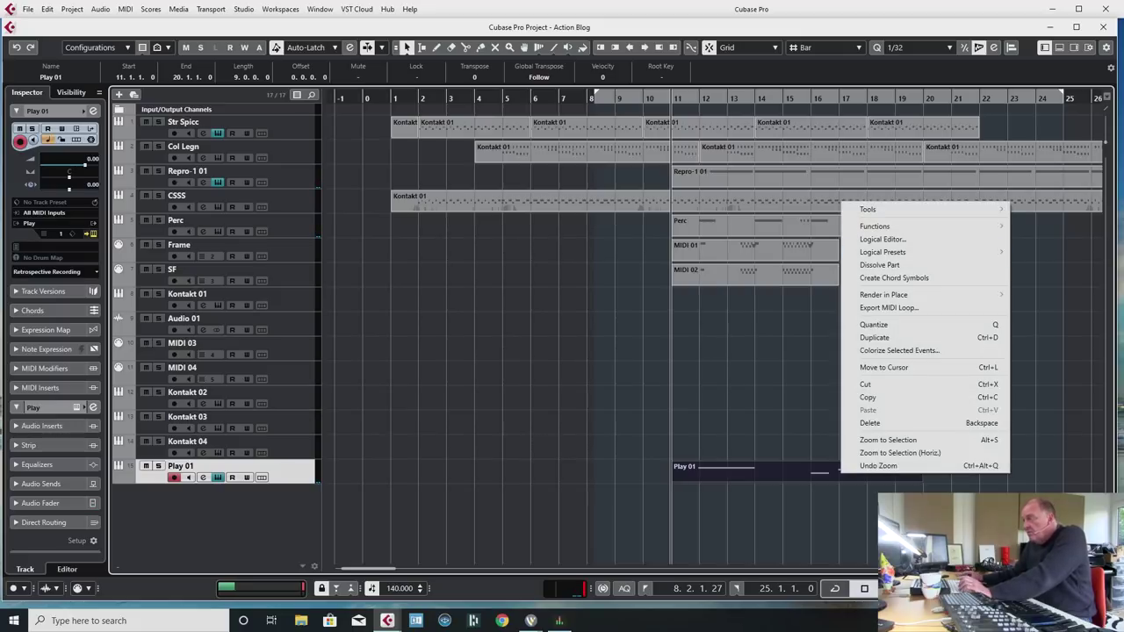
mouse_move(868, 209)
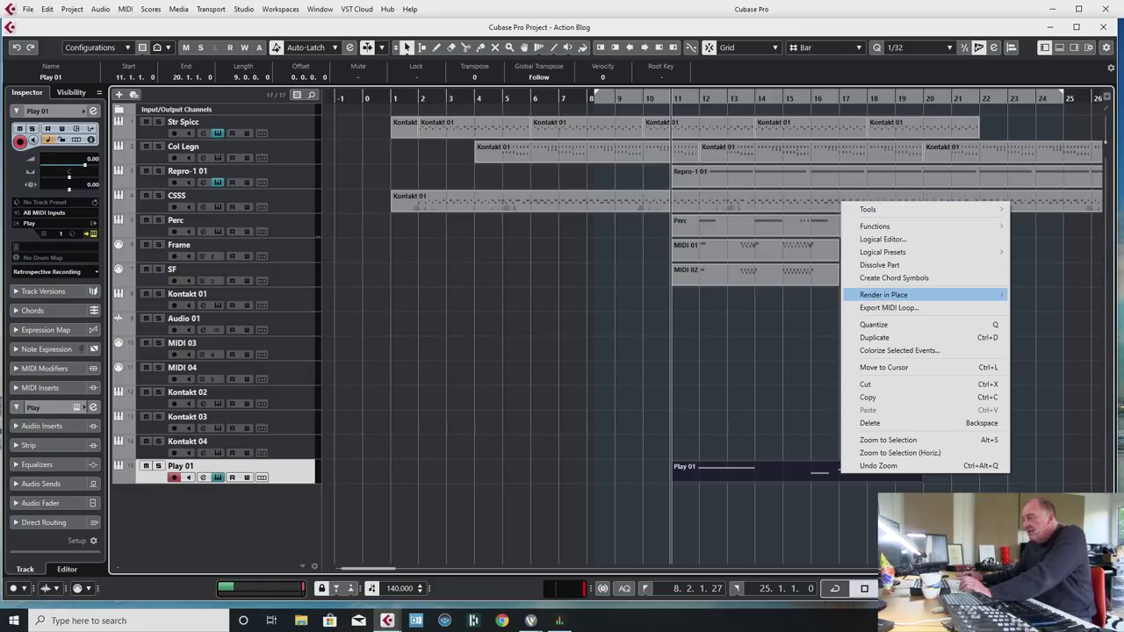
mouse_move(883, 294)
click(750, 294)
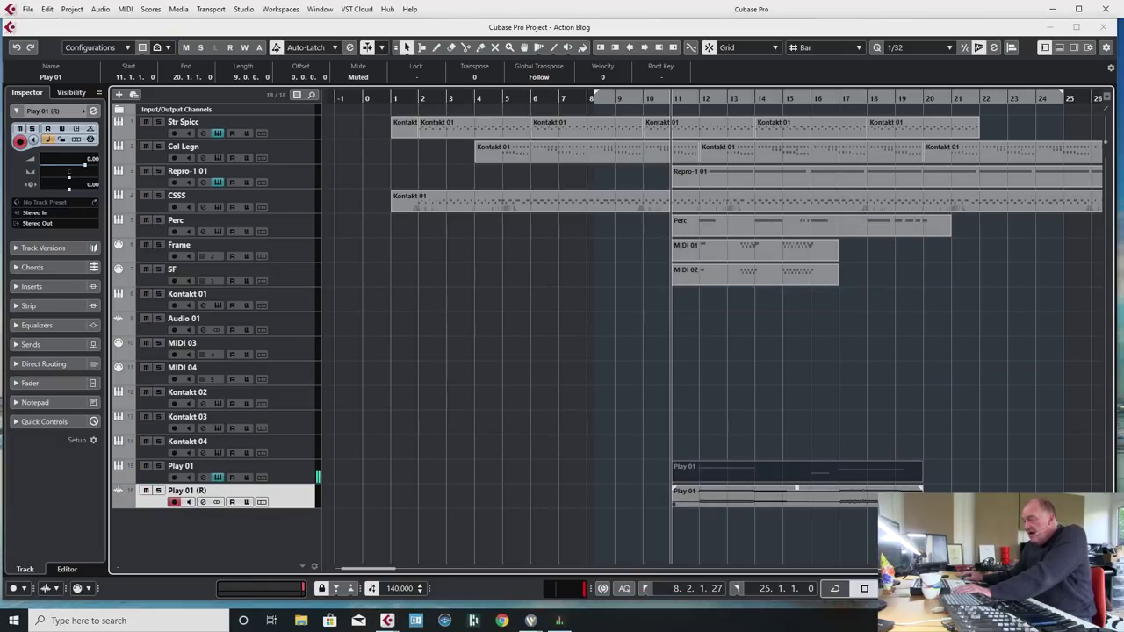
Normalize the rendered guitar audio to a 0.00 dB peak level.
right_click(796, 488)
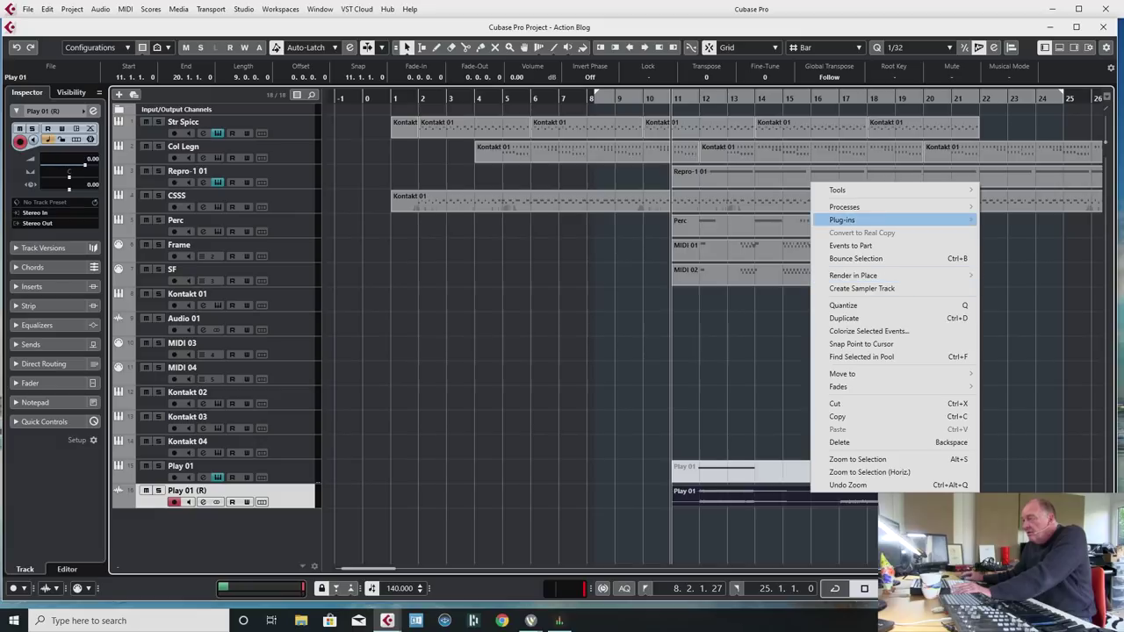
mouse_move(843, 206)
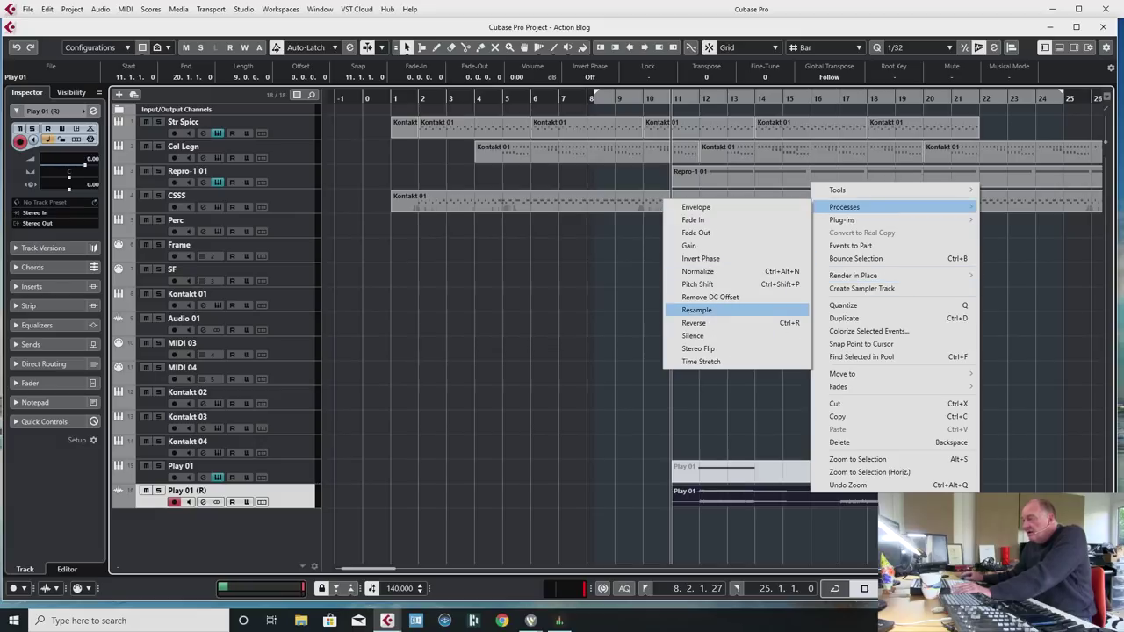
click(698, 271)
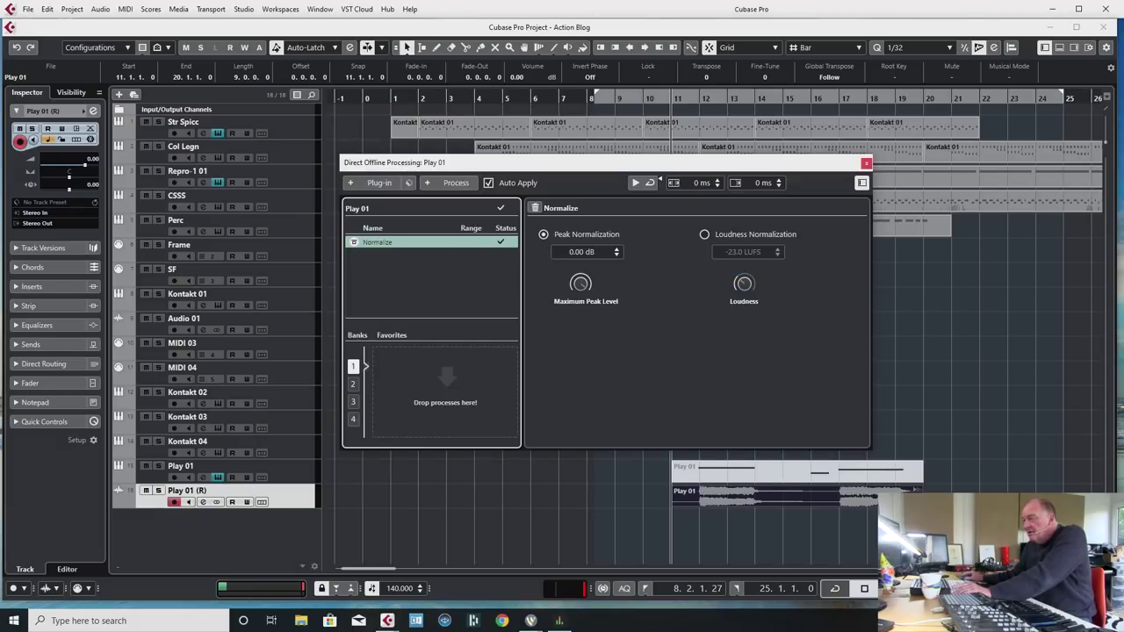
key(Escape)
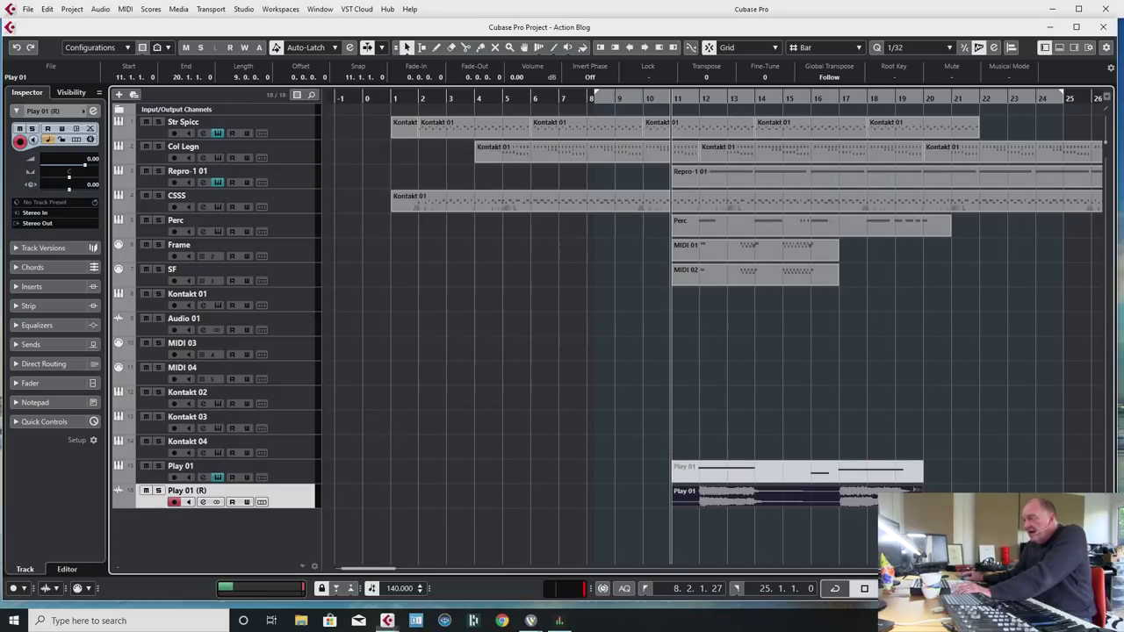
Split the rendered guitar audio at bars 17 and 12, and delete the piece before bar 12.
key(3)
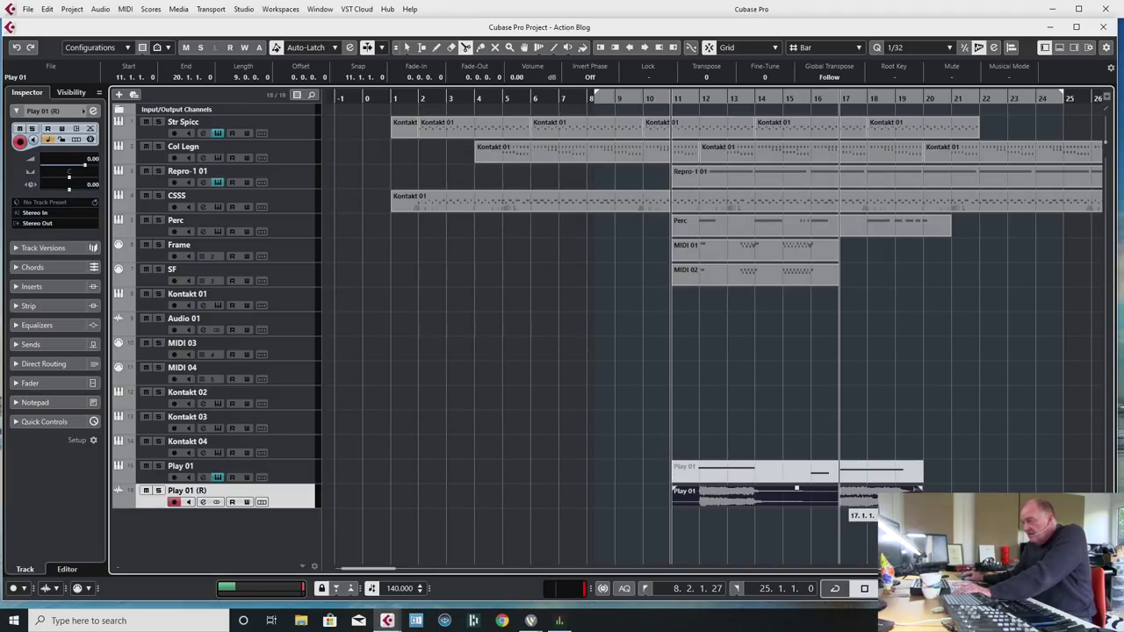
click(838, 494)
click(700, 496)
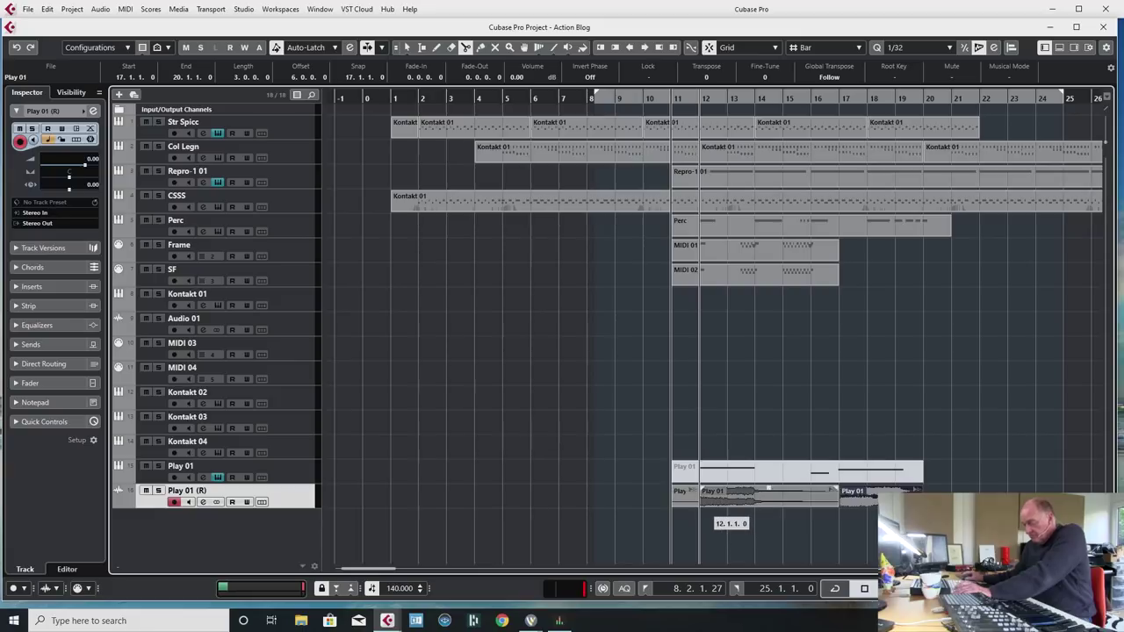
key(1)
click(684, 496)
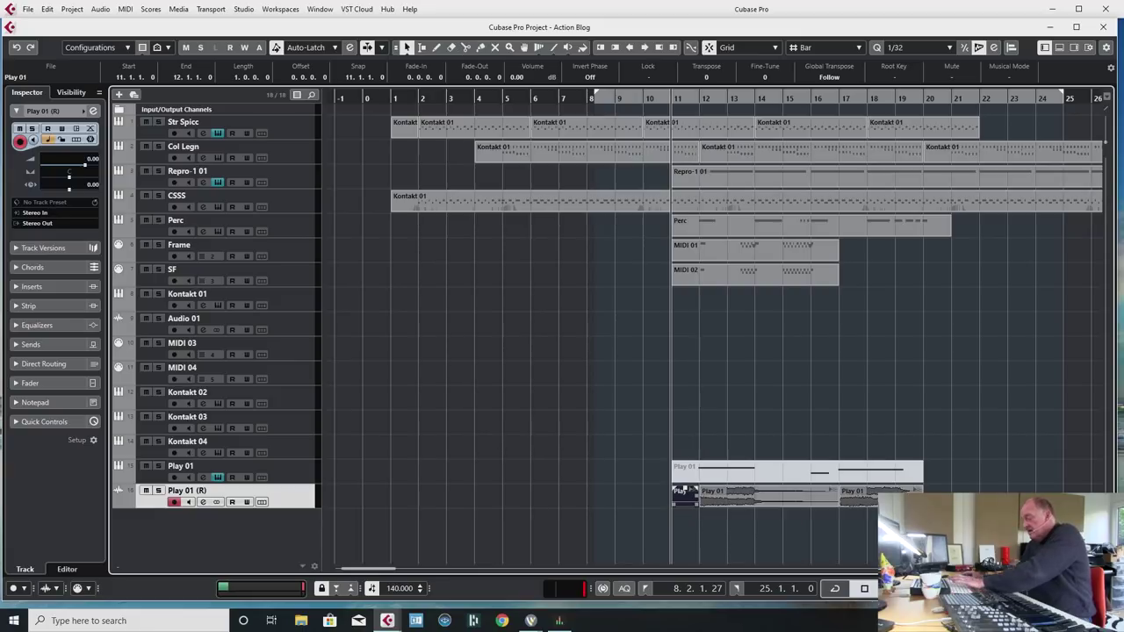
key(Delete)
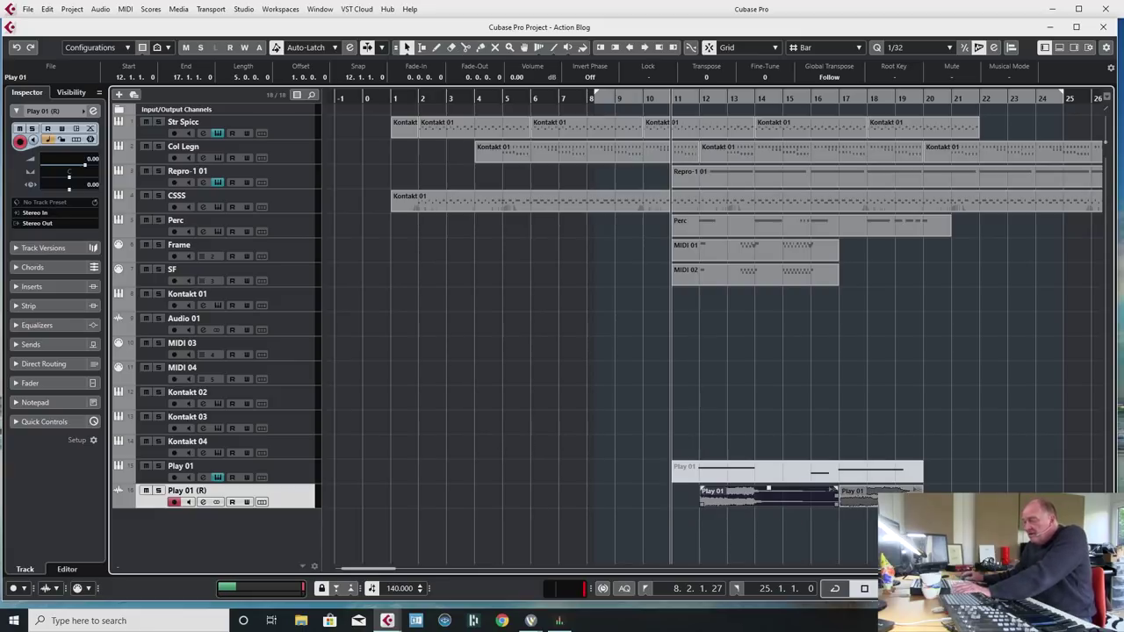
Move the last guitar clip to start at bar 18 and pitch-shift it by -8 semitones without time correction.
drag(894, 497, 922, 497)
right_click(902, 490)
mouse_move(948, 195)
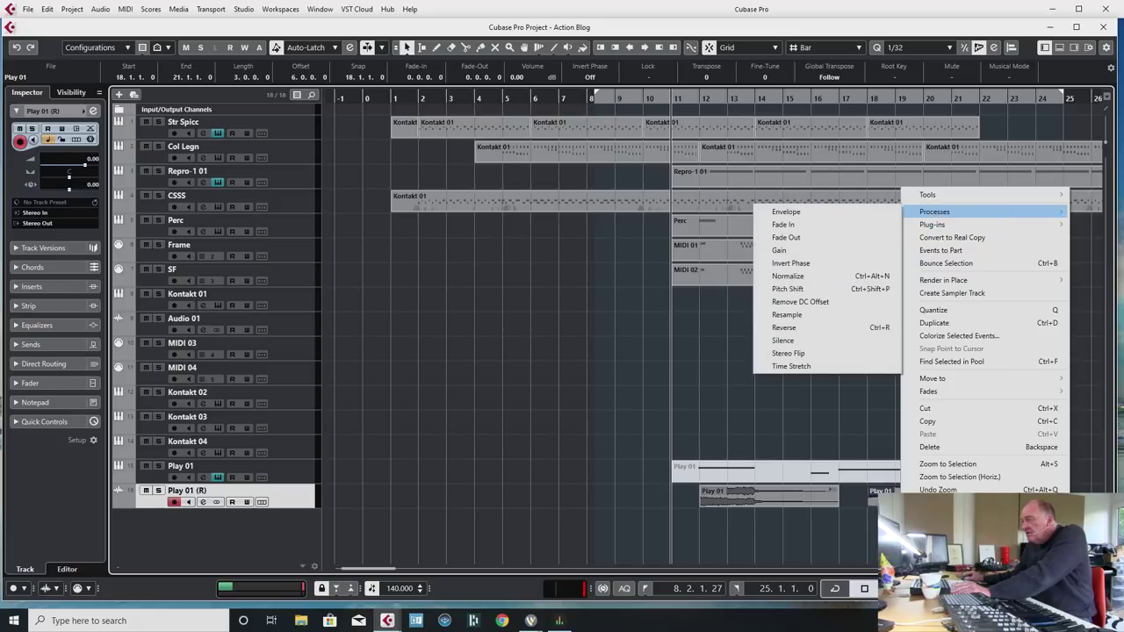
click(788, 289)
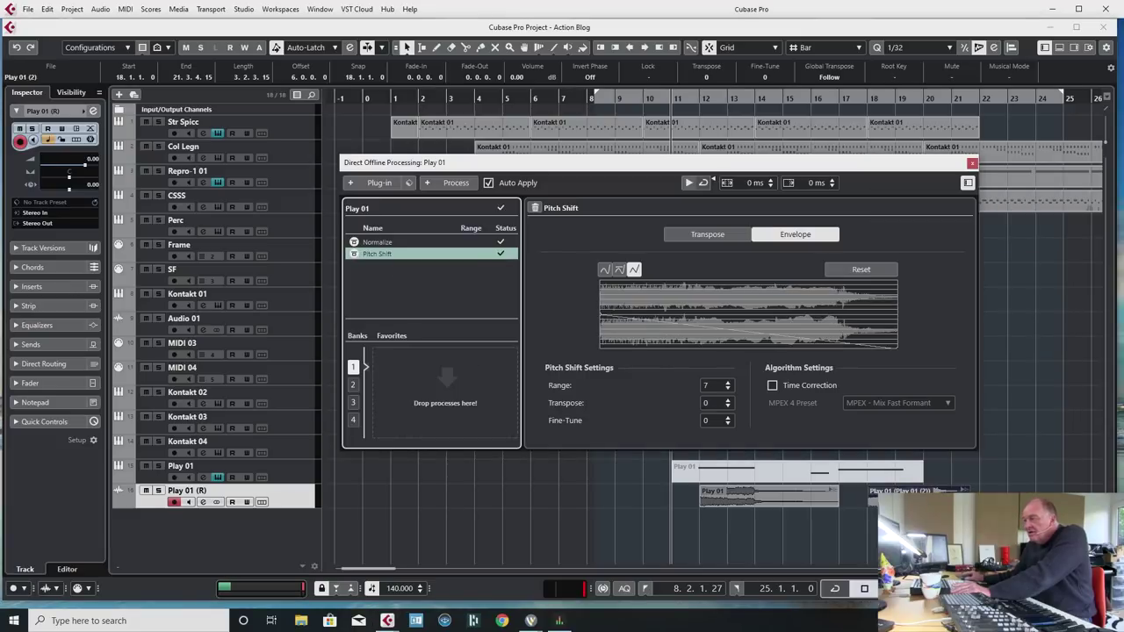
click(707, 234)
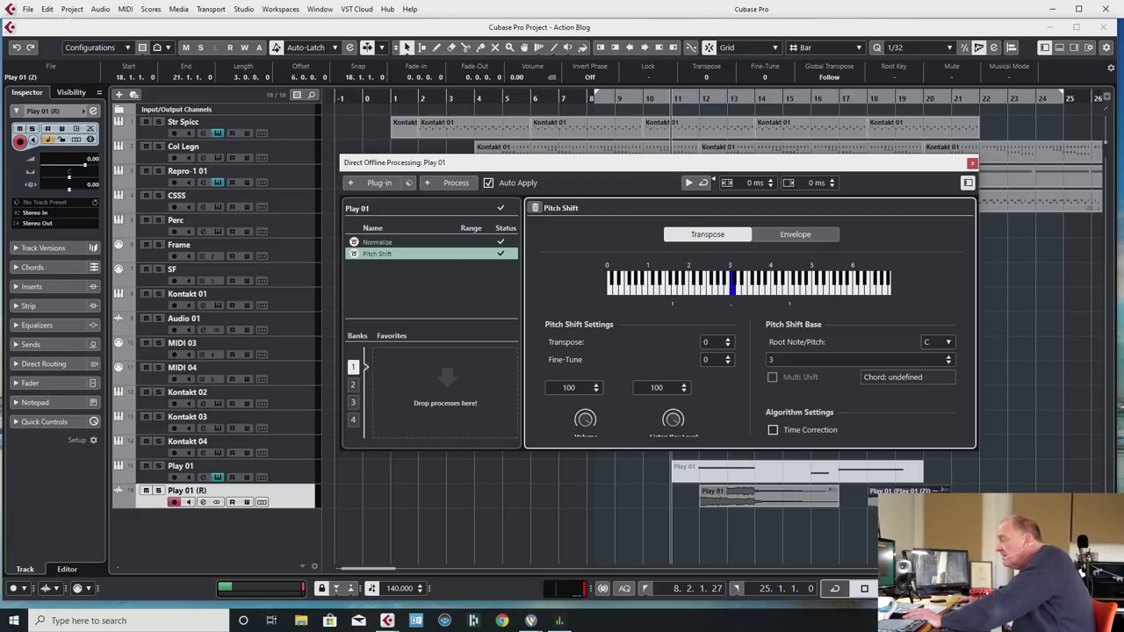
click(703, 290)
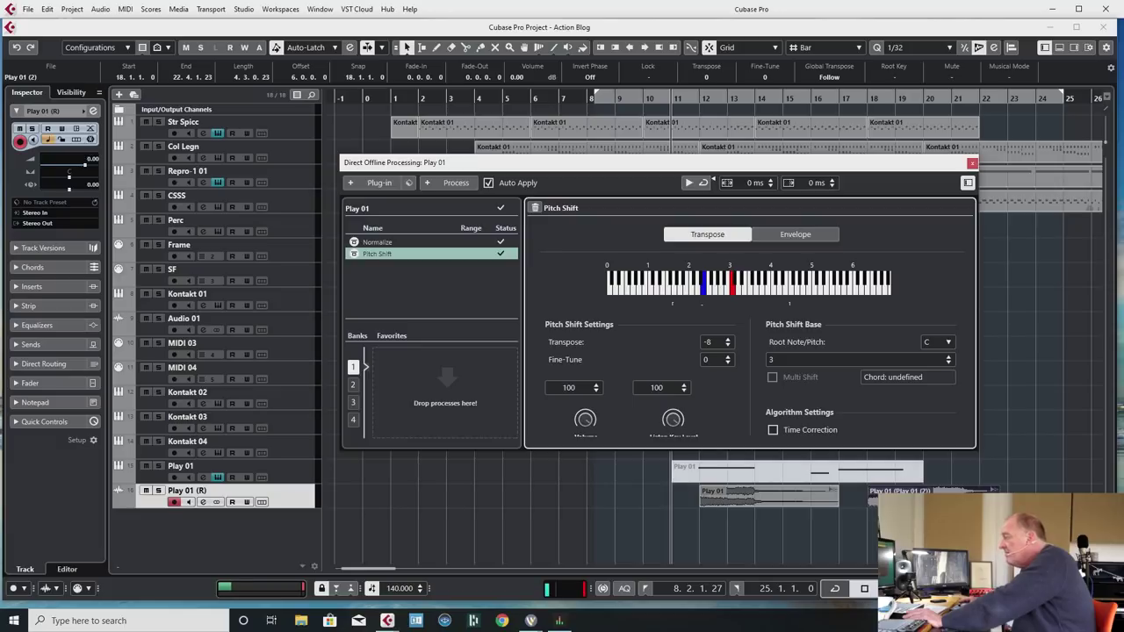
click(971, 163)
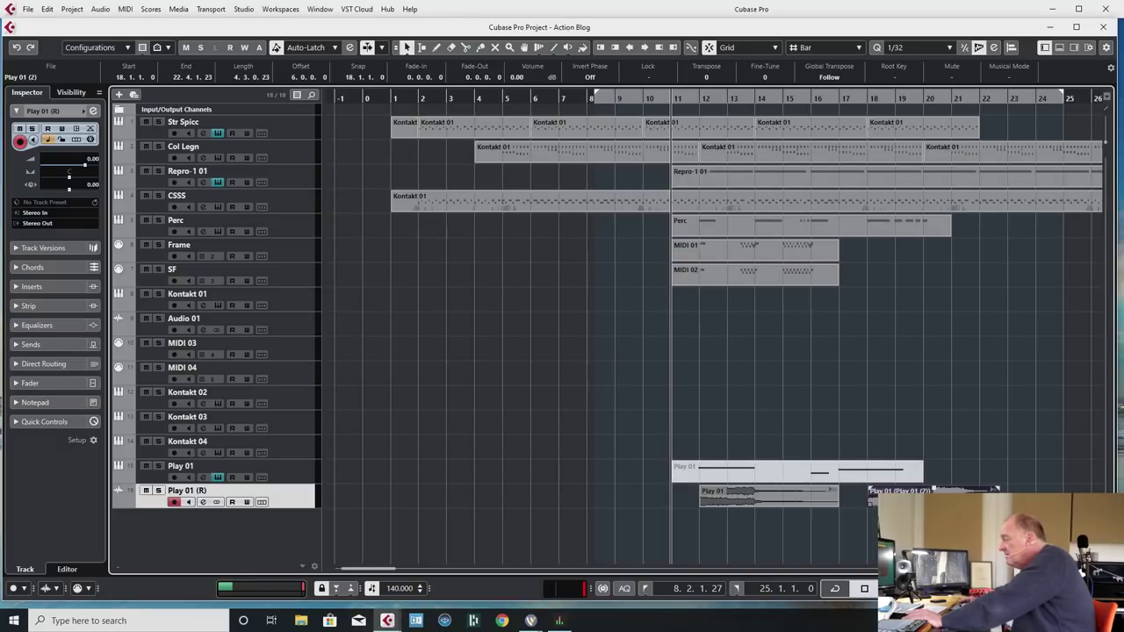
While playing from bar 11, lower the first guitar clip's volume to -9.78 dB and shorten it to end at bar 15.
key(space)
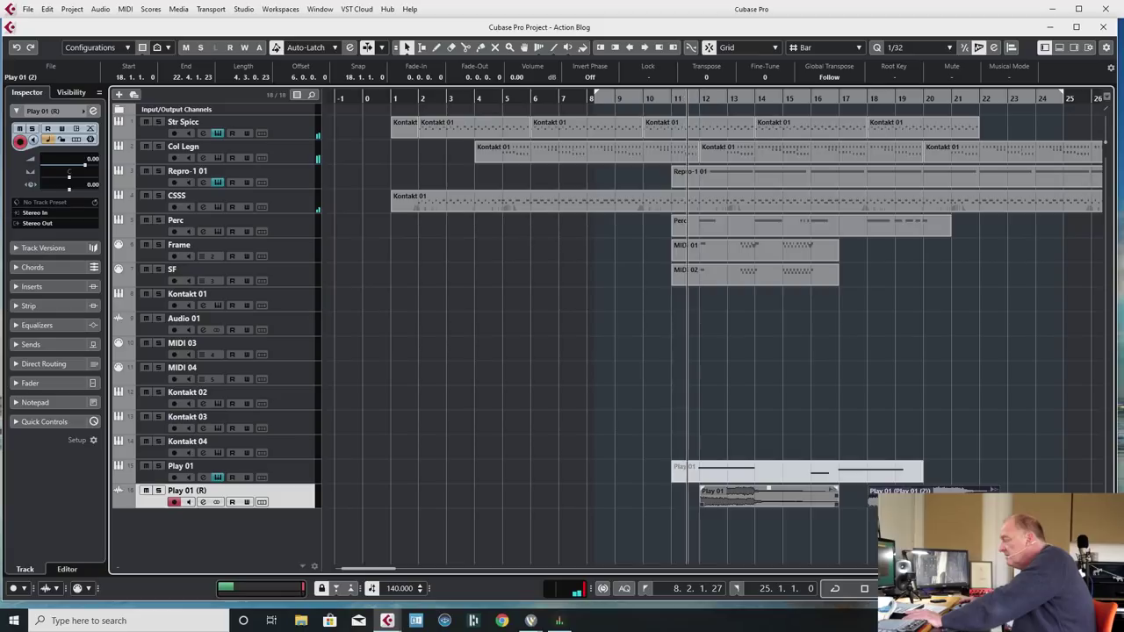
click(768, 497)
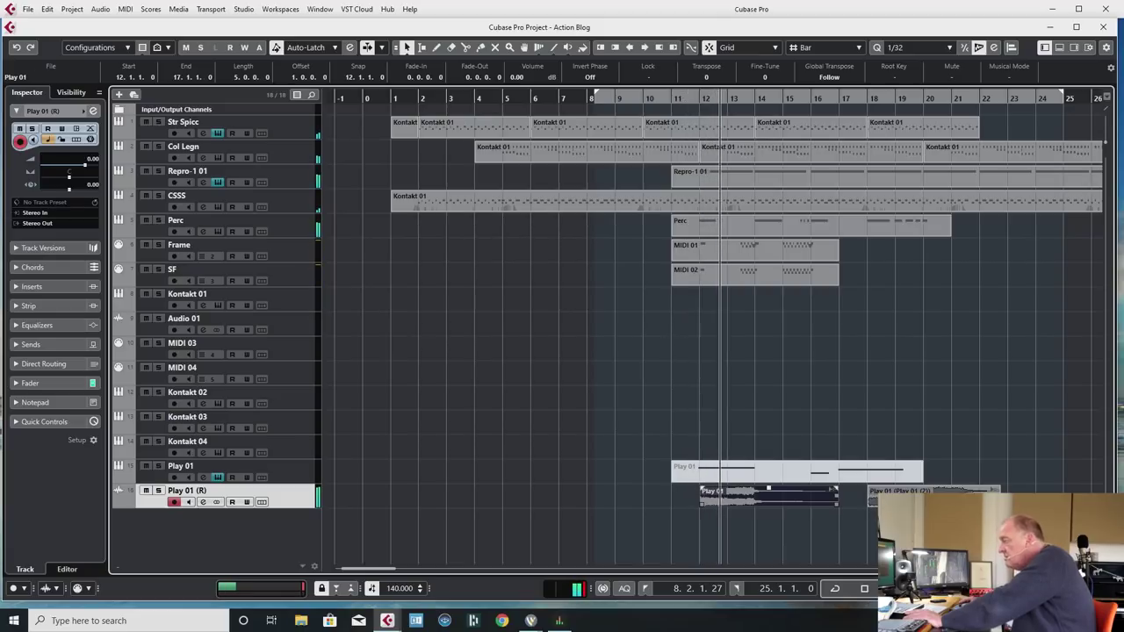
drag(768, 489, 768, 500)
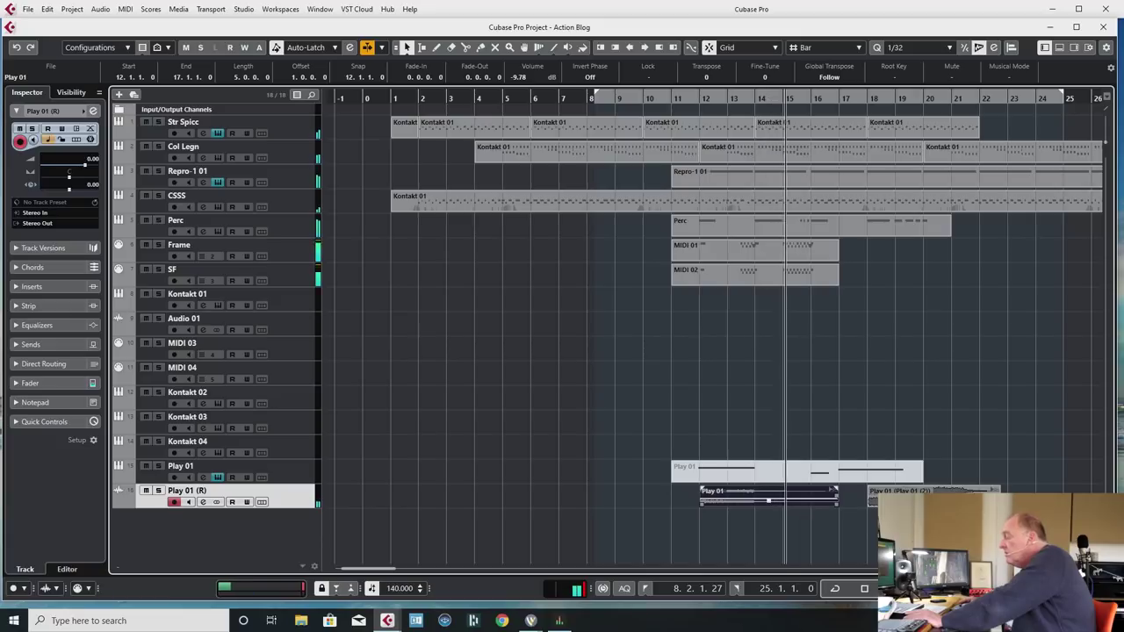
drag(837, 504, 781, 504)
key(space)
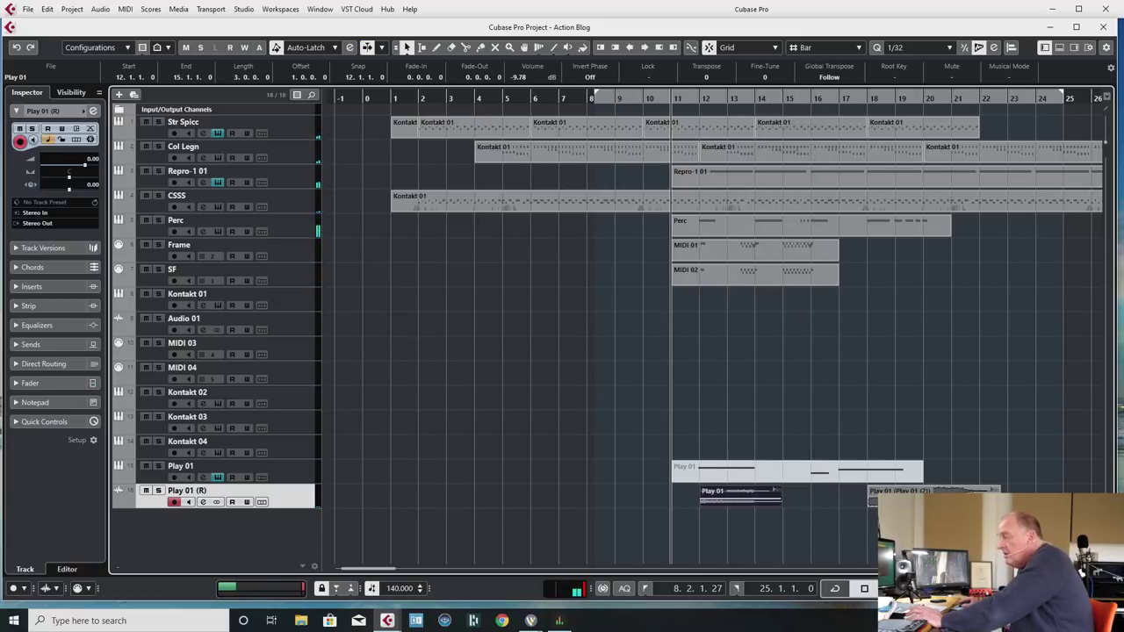
Move the Play 01 (R) track above Audio 01 and copy its first guitar clip onto Audio 01 at bar 12.
drag(237, 493, 237, 313)
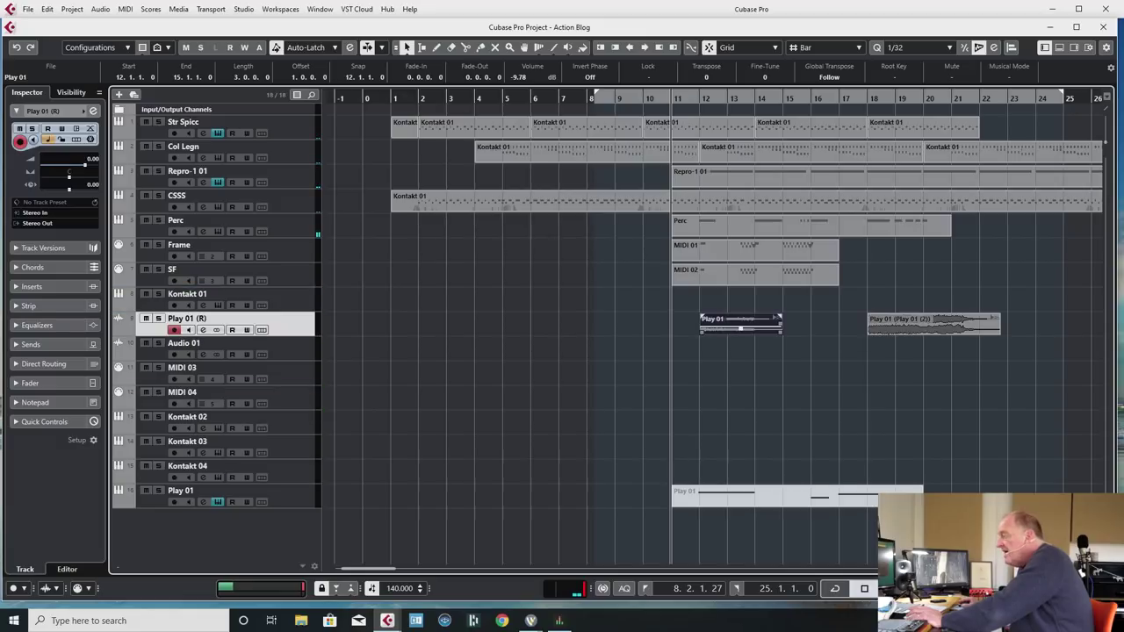
mouse_move(722, 321)
mouse_down()
mouse_move(740, 350)
mouse_move(740, 325)
mouse_up()
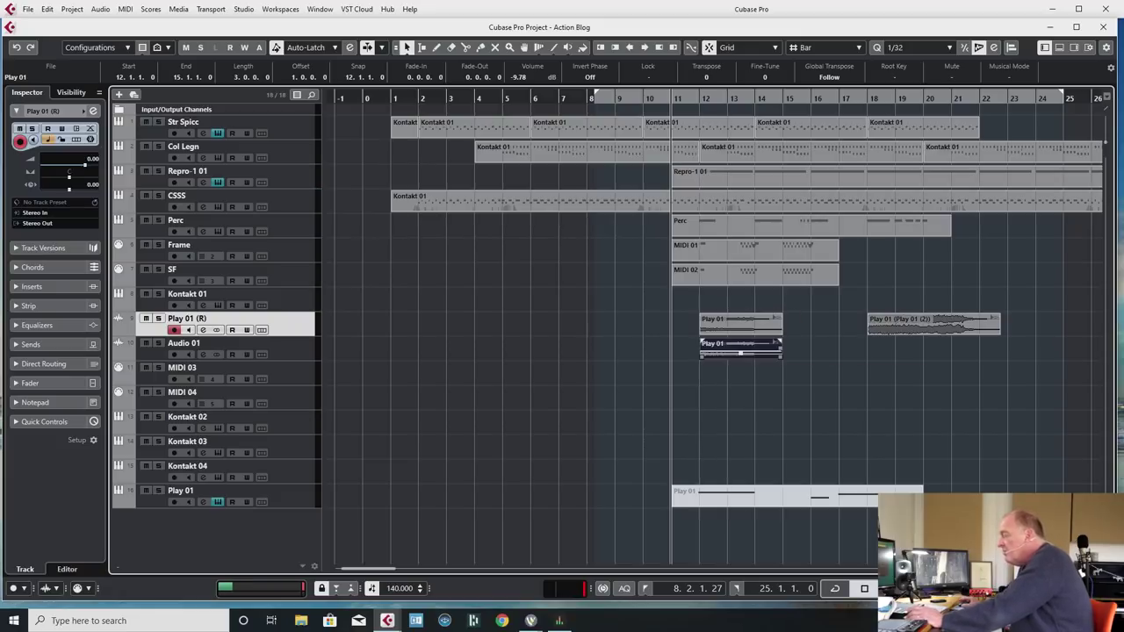
Pitch-shift the copied guitar clip with a falling envelope, using range 7, transpose -3, fine-tune -91 and no time correction.
right_click(740, 351)
mouse_move(790, 58)
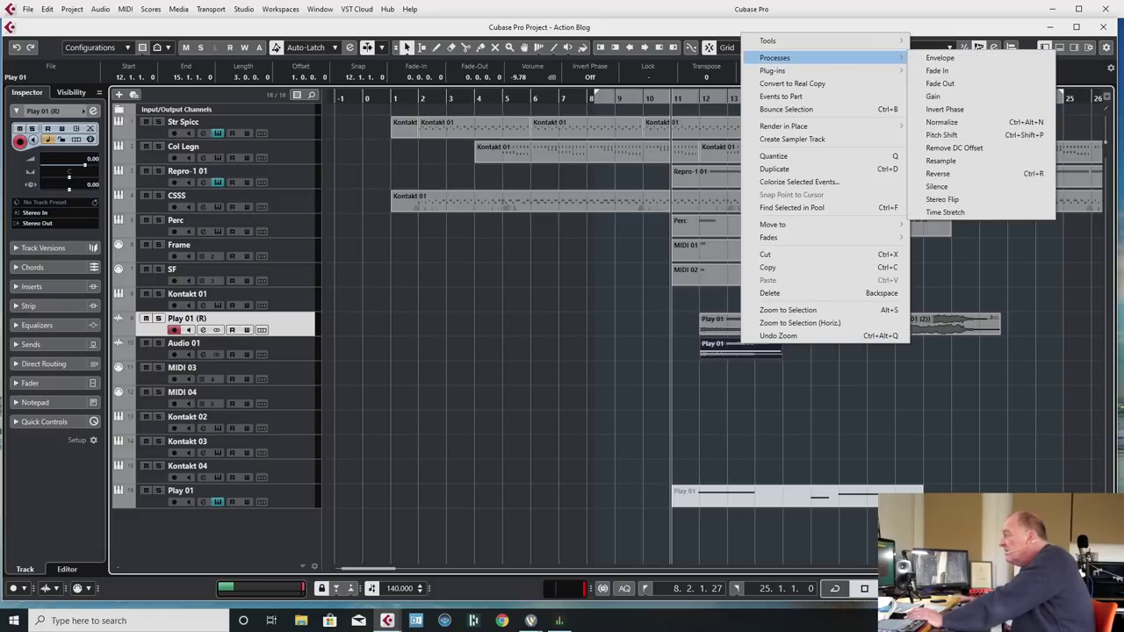
click(941, 135)
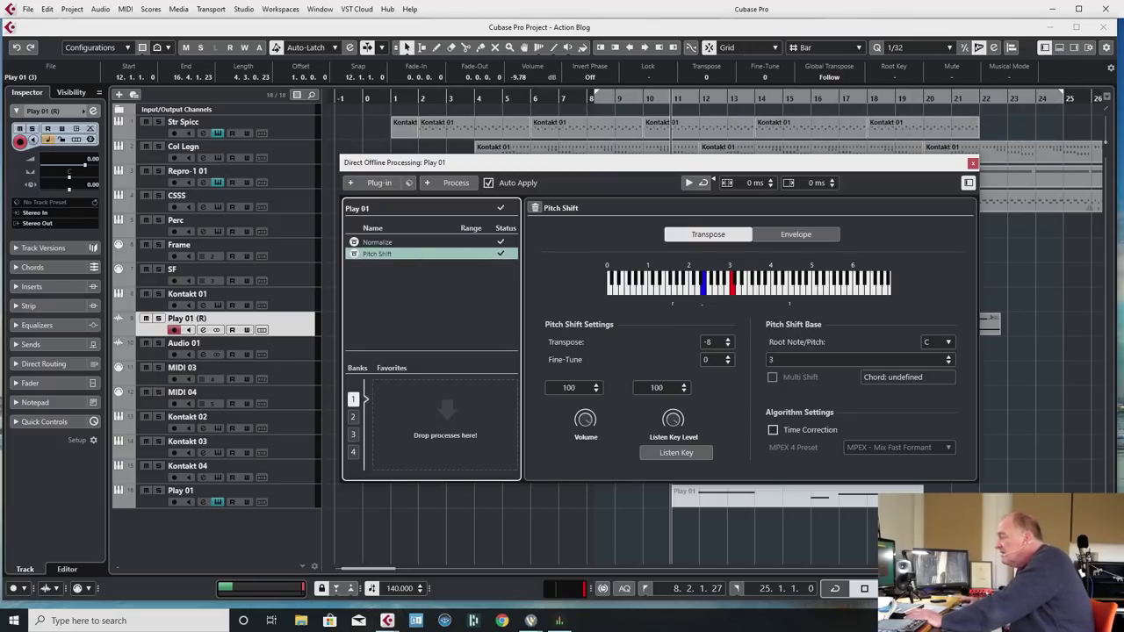
click(795, 234)
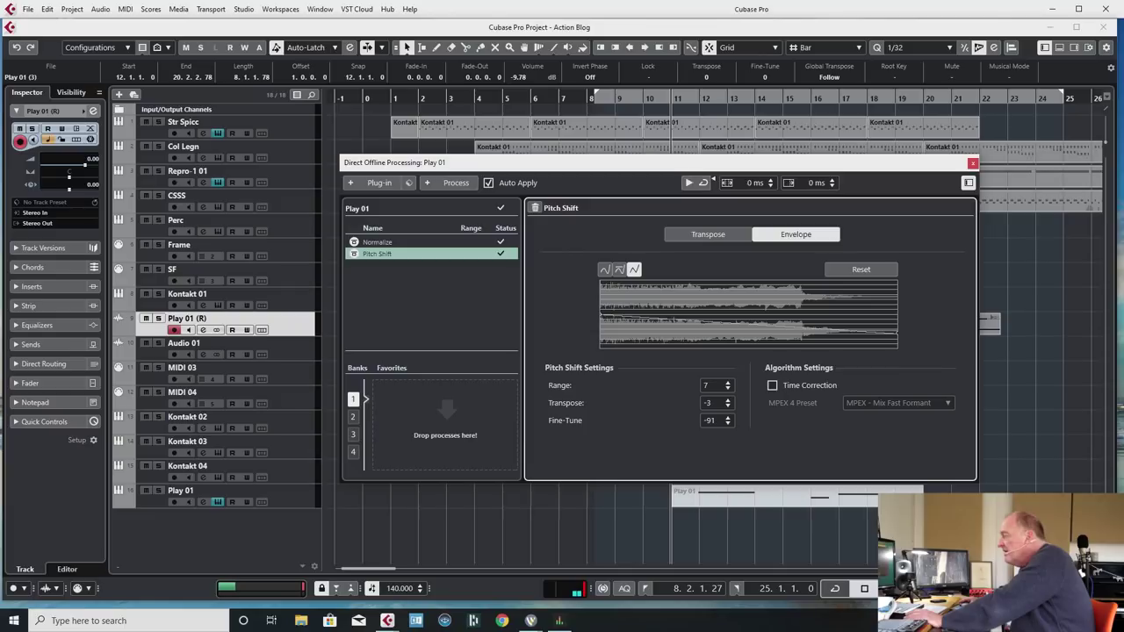
click(971, 163)
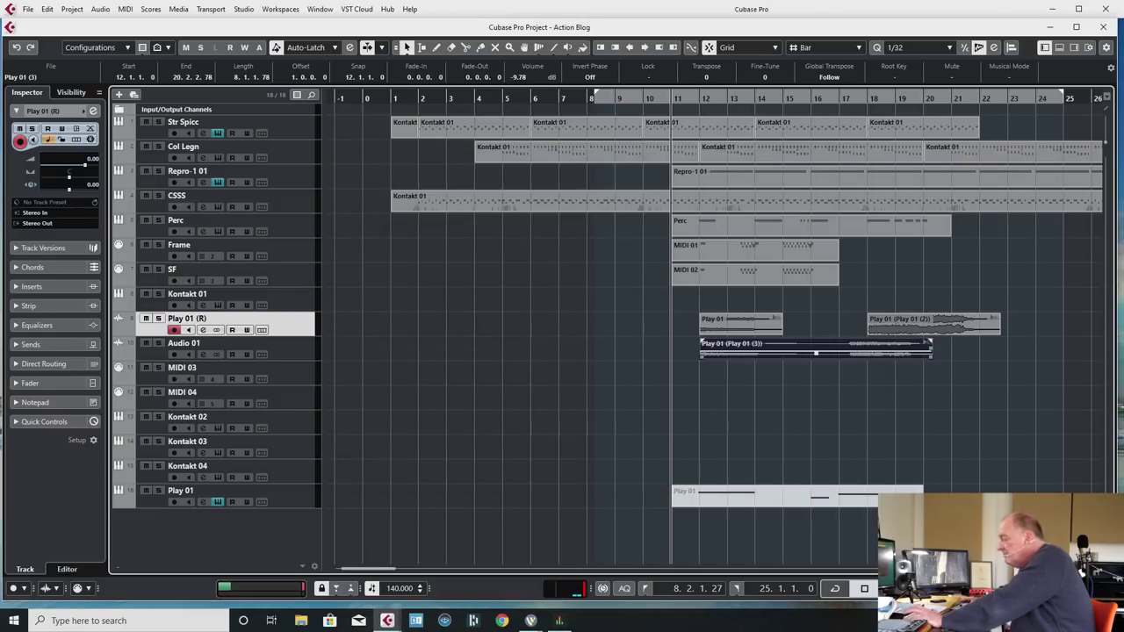
Split the pitch-shifted clip at bar 17, delete the remainder, and add a fade-in of 1.0.2.84 while auditioning it.
key(3)
click(838, 349)
key(Delete)
key(space)
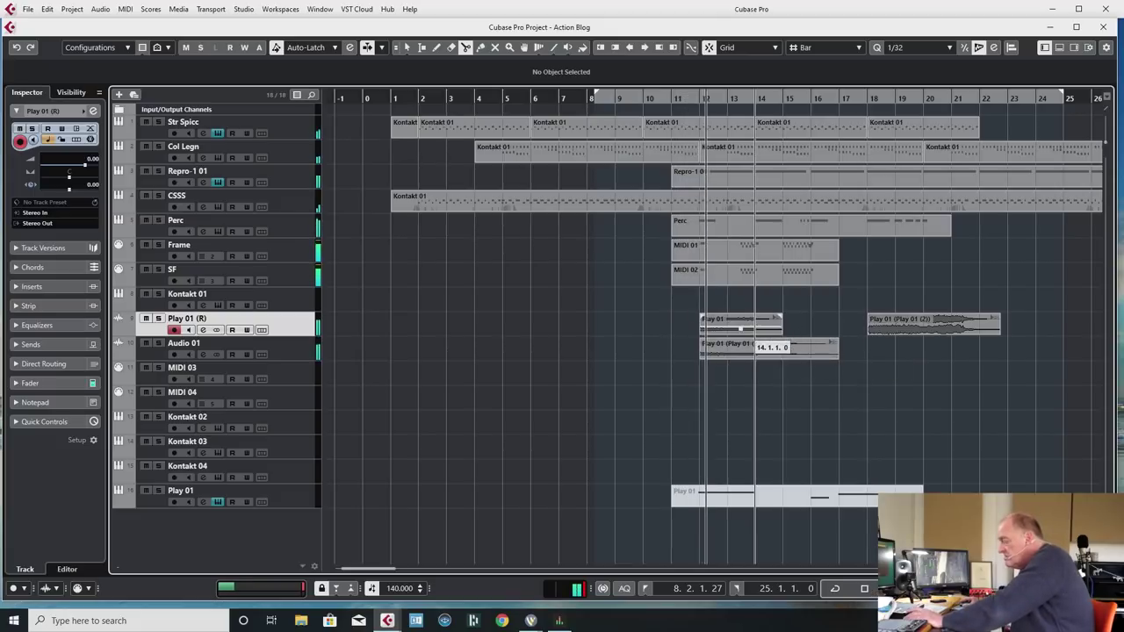
key(1)
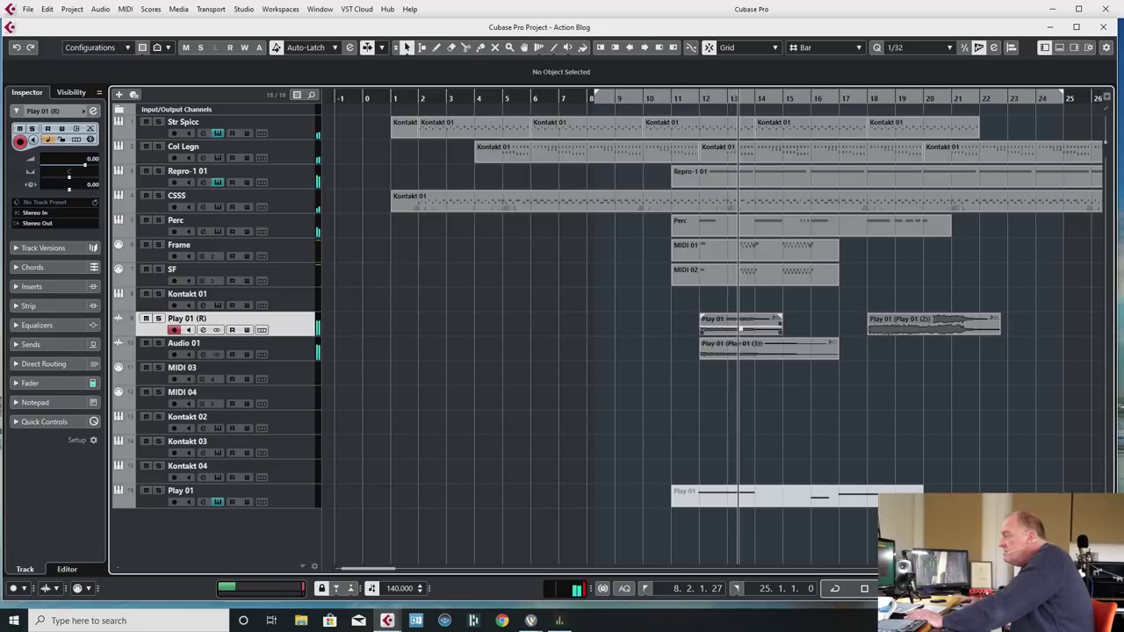
key(space)
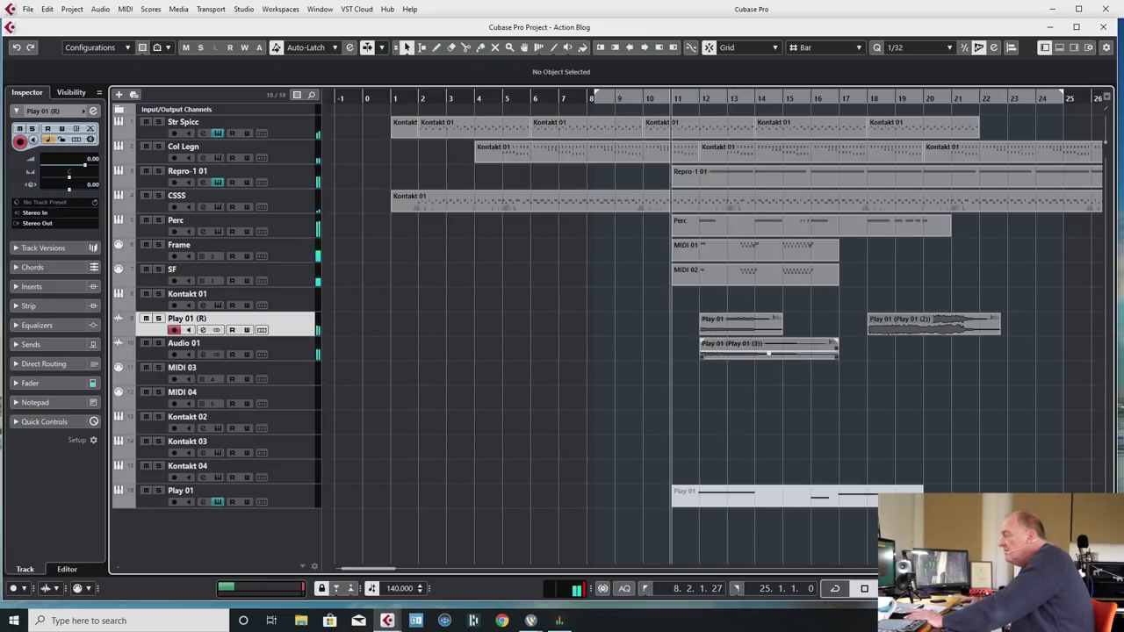
drag(701, 341, 733, 343)
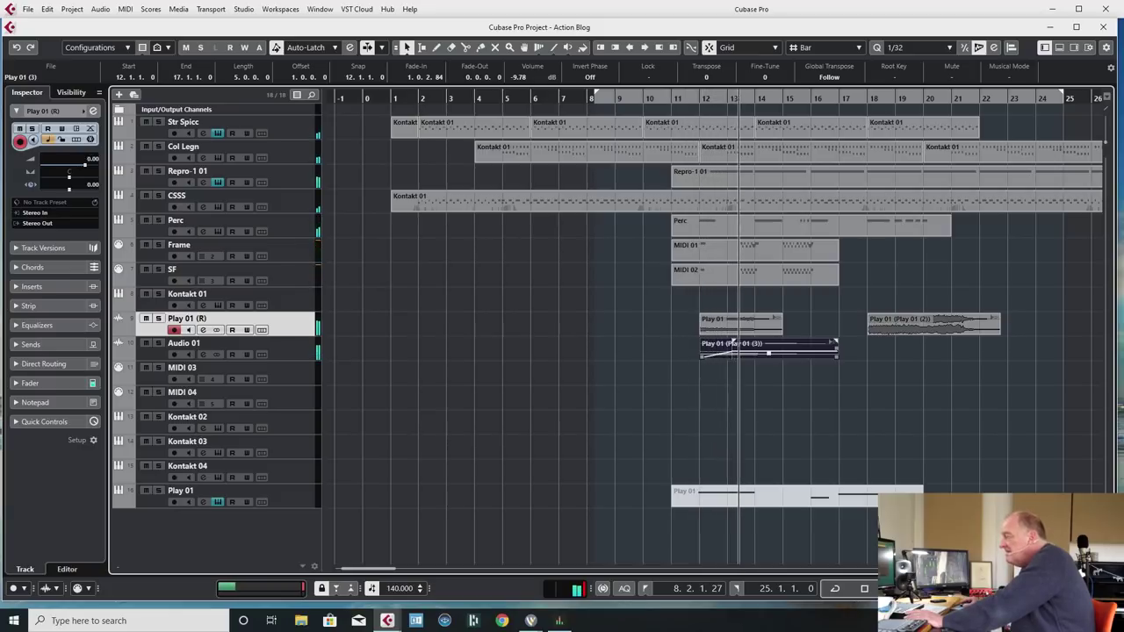
key(space)
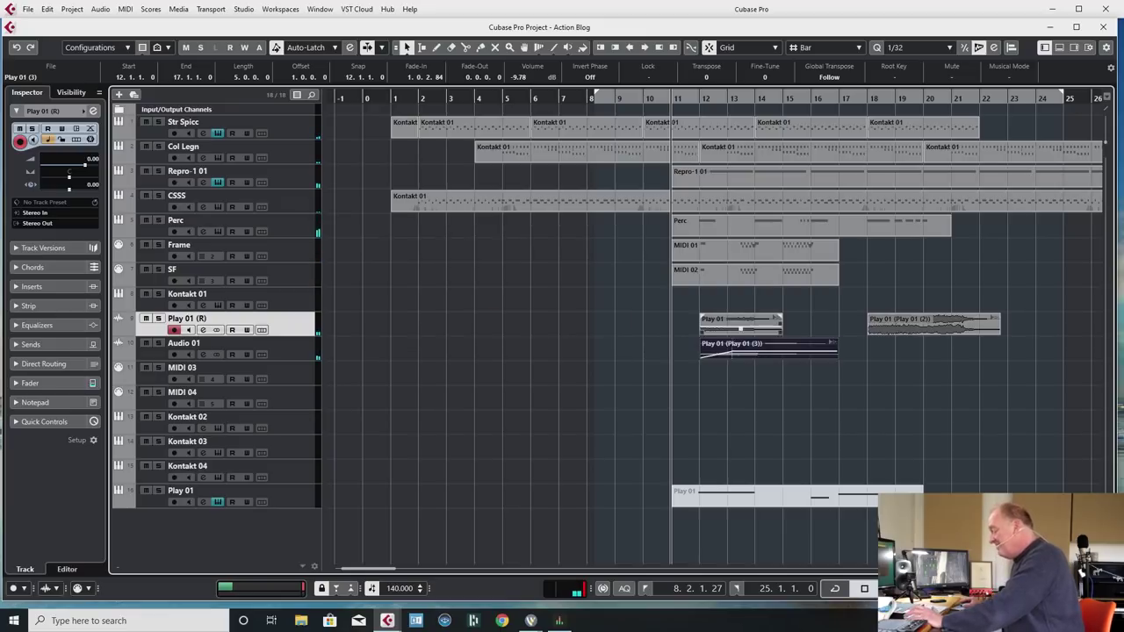
Time-stretch the first guitar clip to end at bar 17 and lower the Play 01 (R) track volume to -8.69 dB during playback.
key(1)
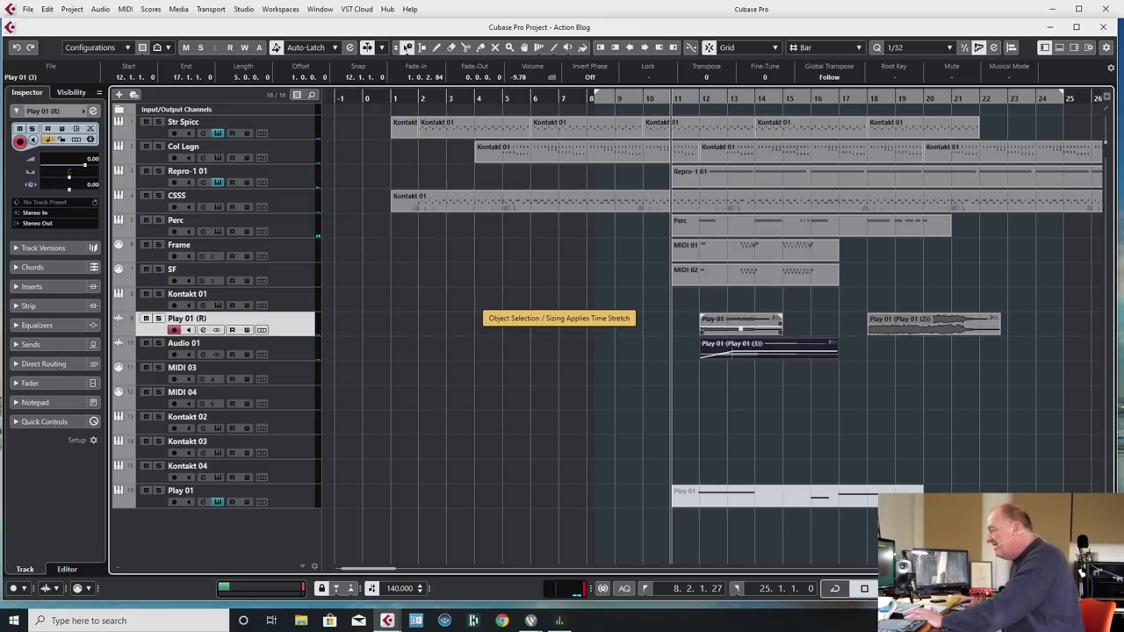
drag(780, 318, 838, 319)
key(space)
key(1)
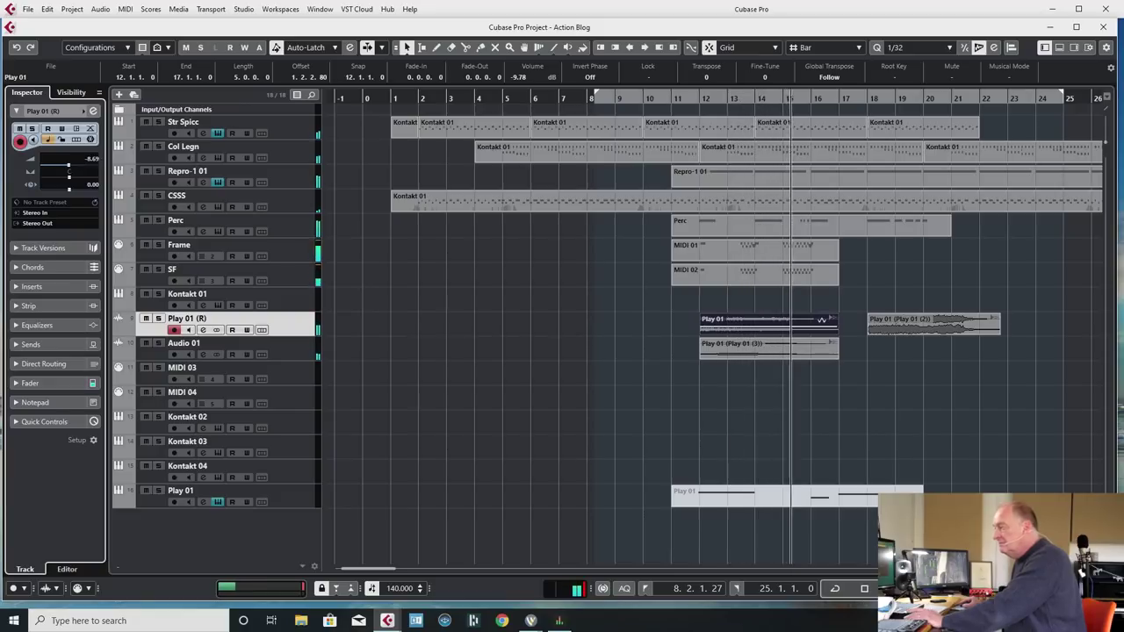
key(space)
Lower the Audio 01 track volume to -8.31 dB during playback and shorten the first Play 01 (R) clip to end at bar 16.
click(220, 344)
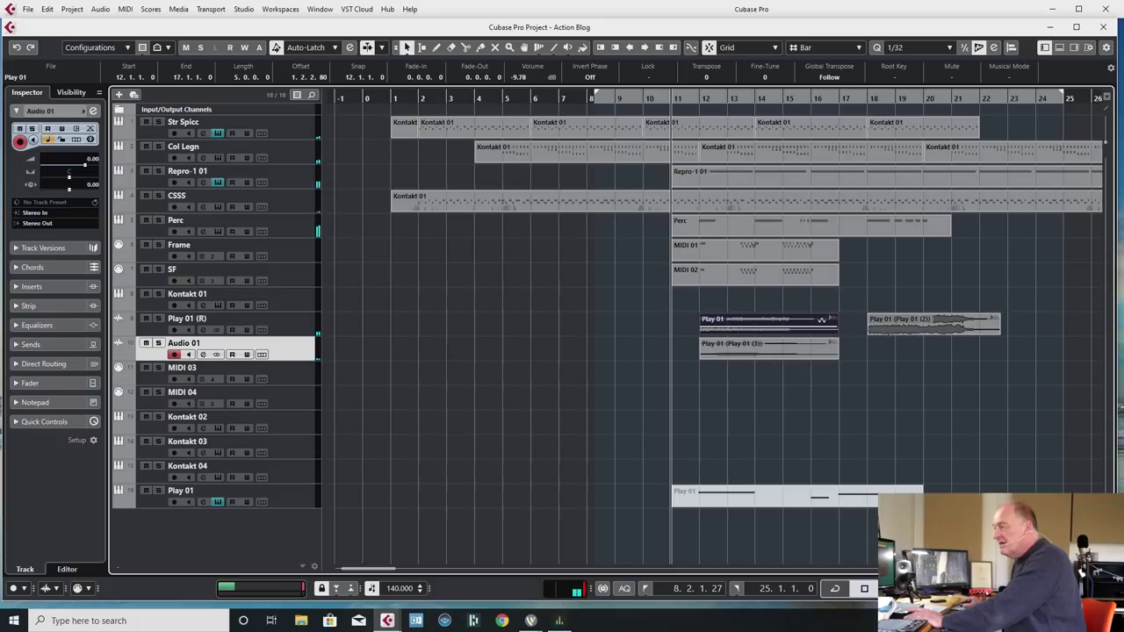
key(space)
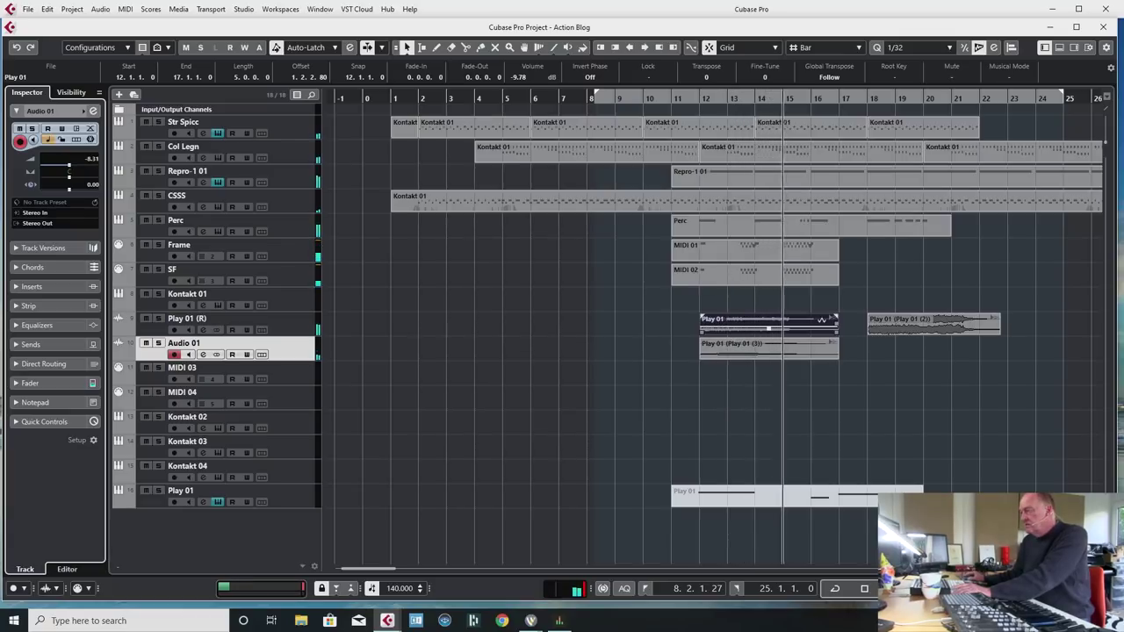
drag(821, 319, 799, 320)
key(space)
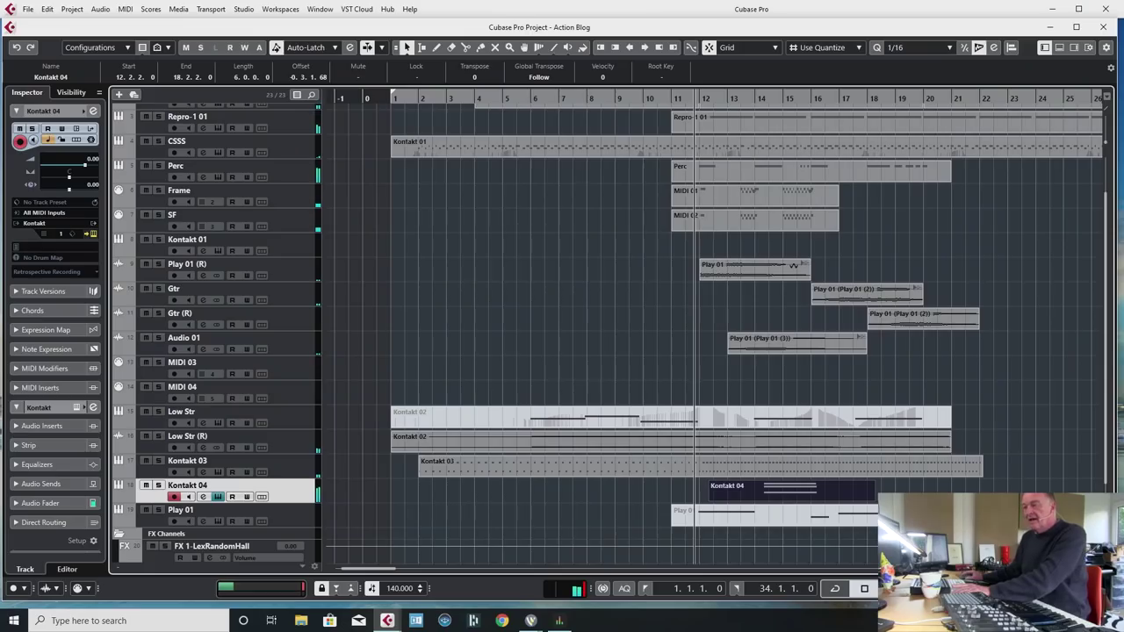
click(228, 240)
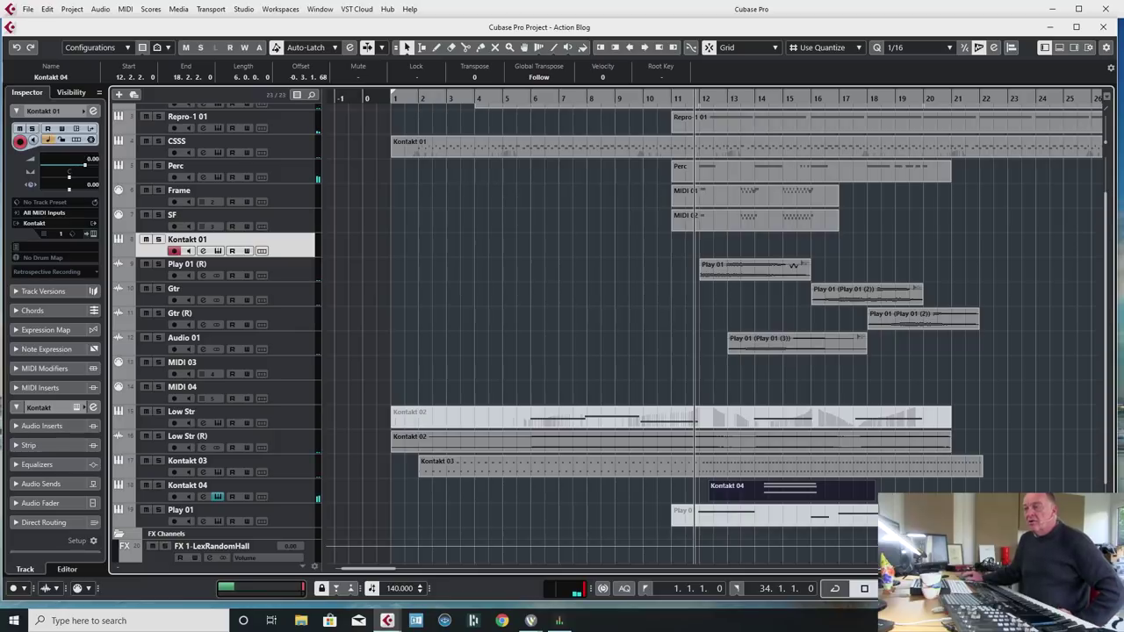
click(218, 251)
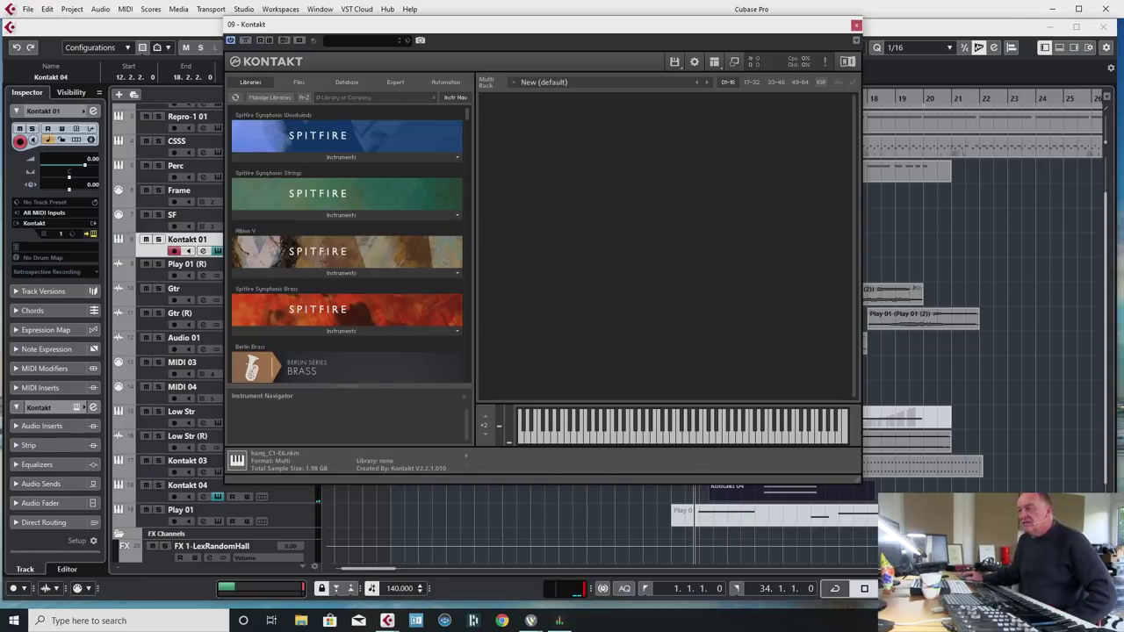
key(ctrl+w)
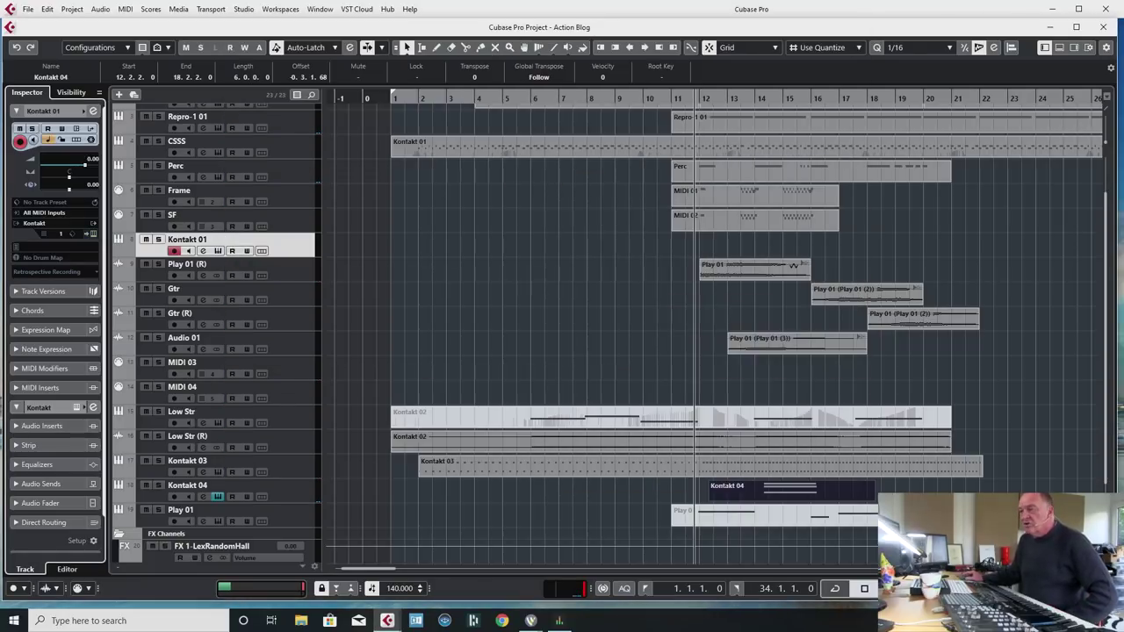
Open the Perc track's Kontakt instrument, search its libraries for "alb", and expand the Albion ONE instruments.
click(229, 166)
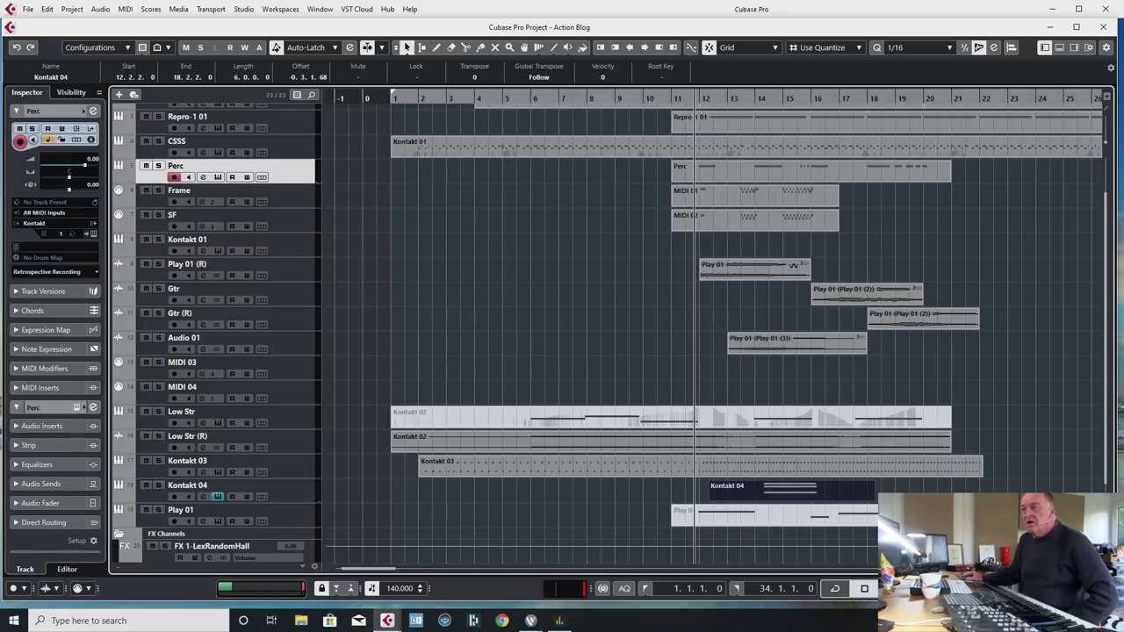
click(93, 233)
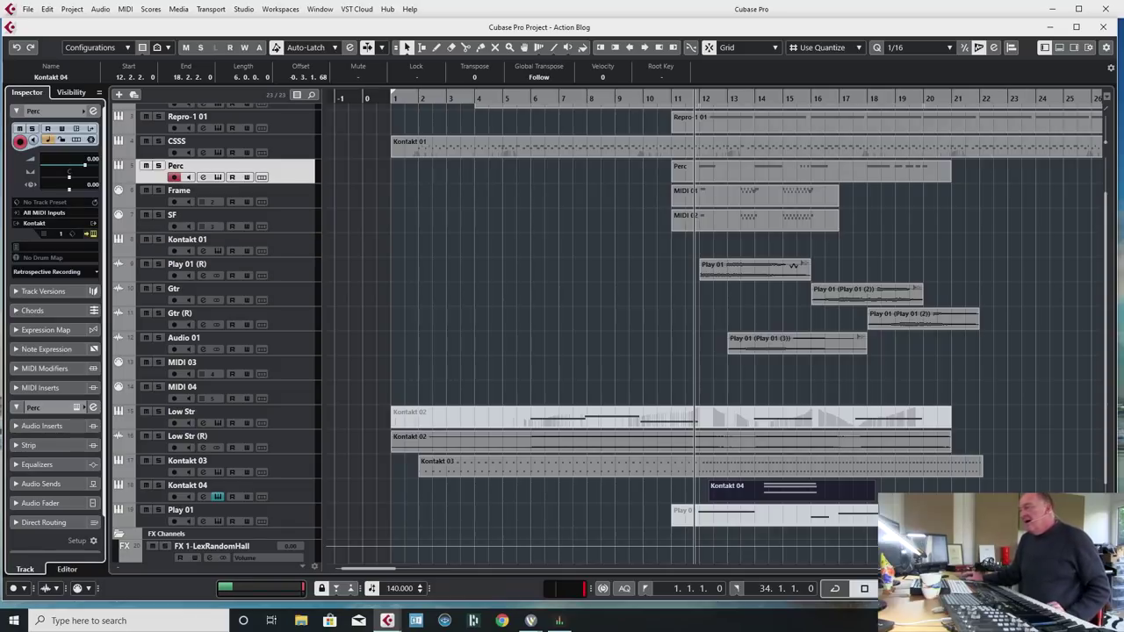
scroll(470, 264, down, 10)
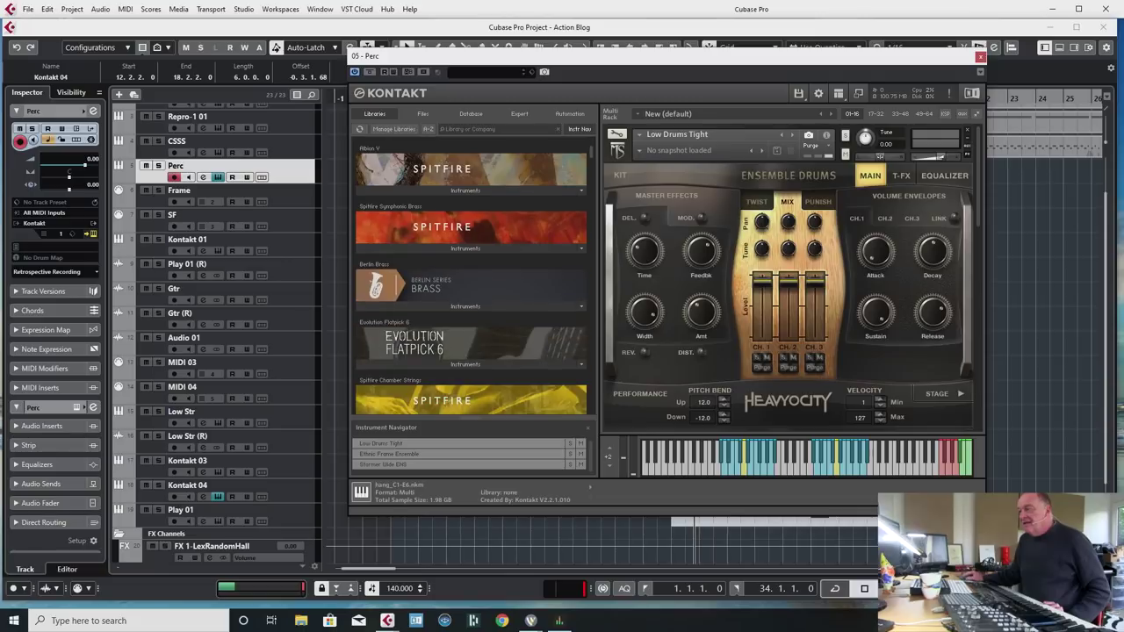
scroll(470, 263, down, 15)
scroll(471, 263, up, 20)
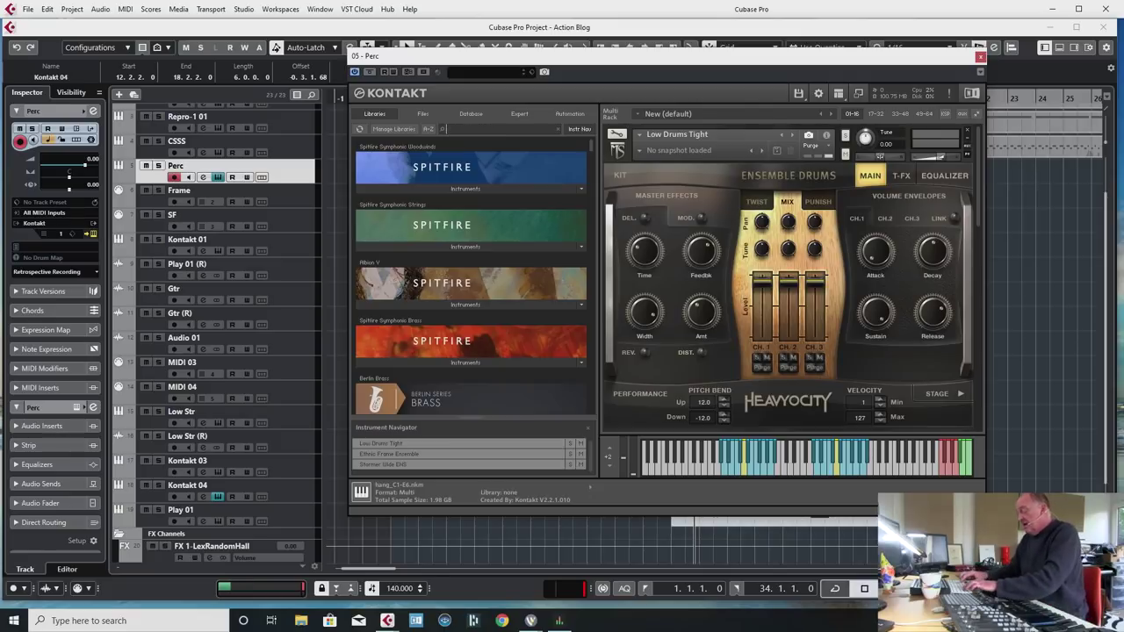
text(lb)
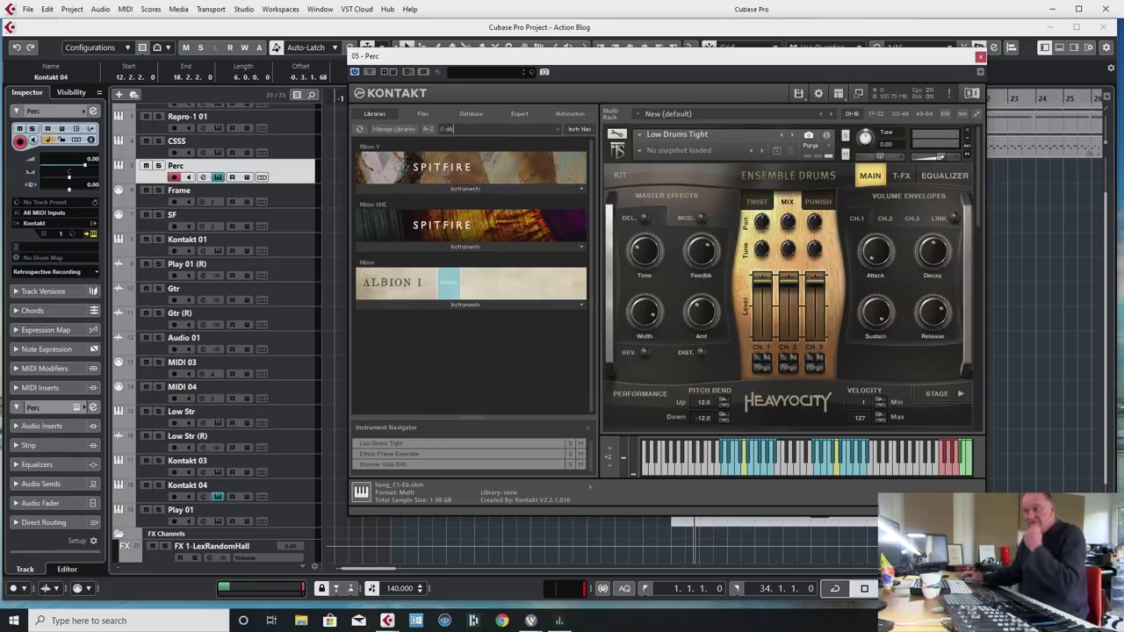
click(465, 246)
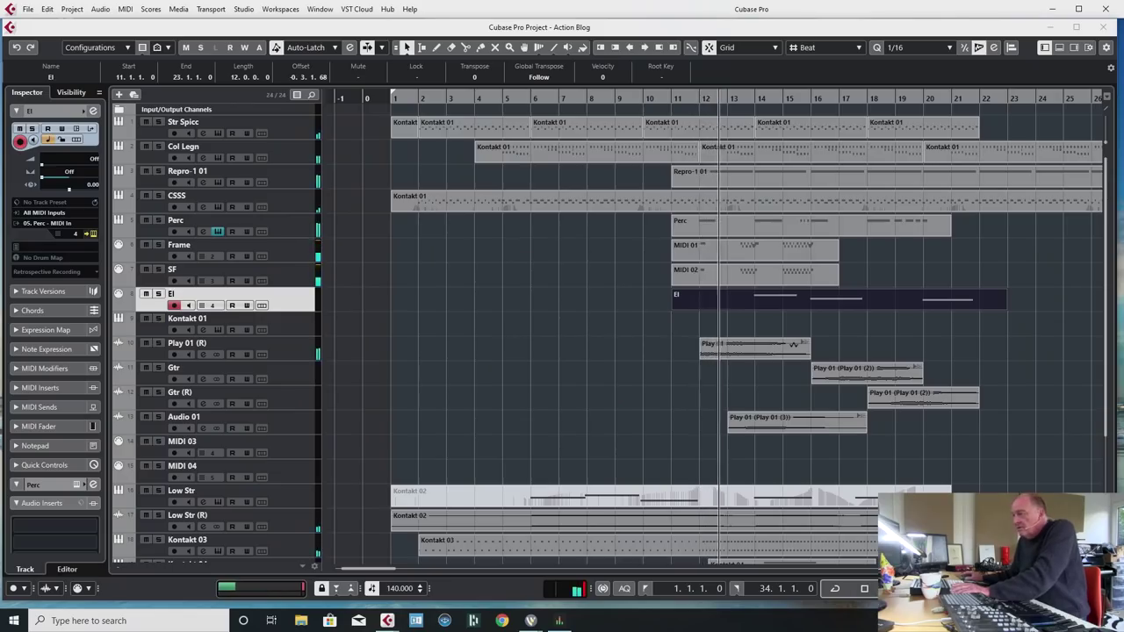
Select the Perc track, stop playback, and set the left locator to bar 13.
click(219, 220)
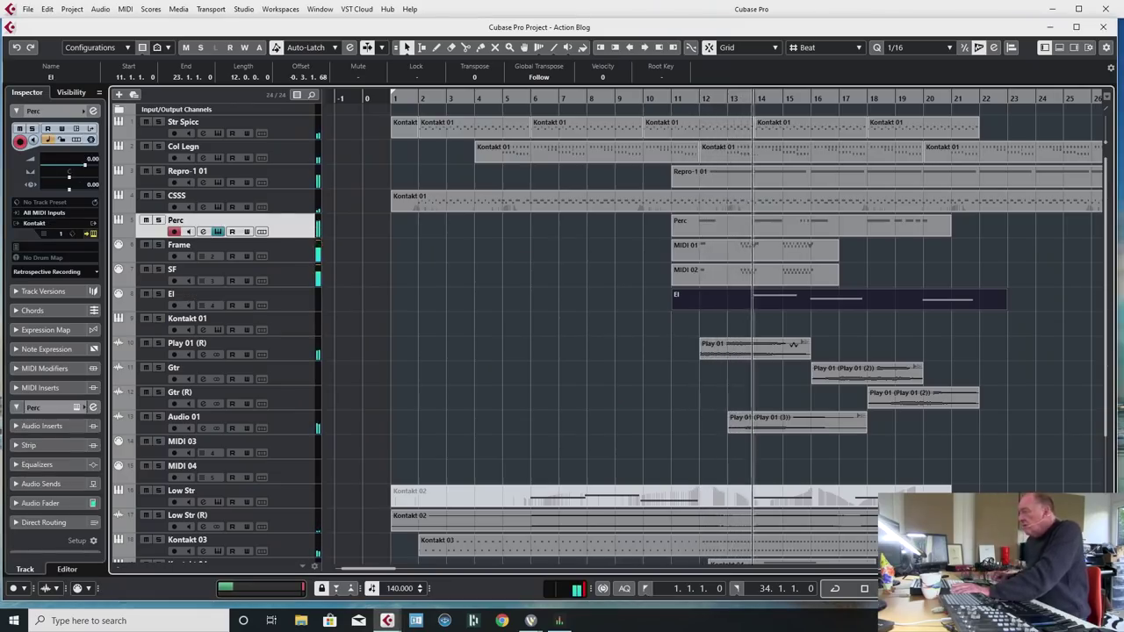
key(space)
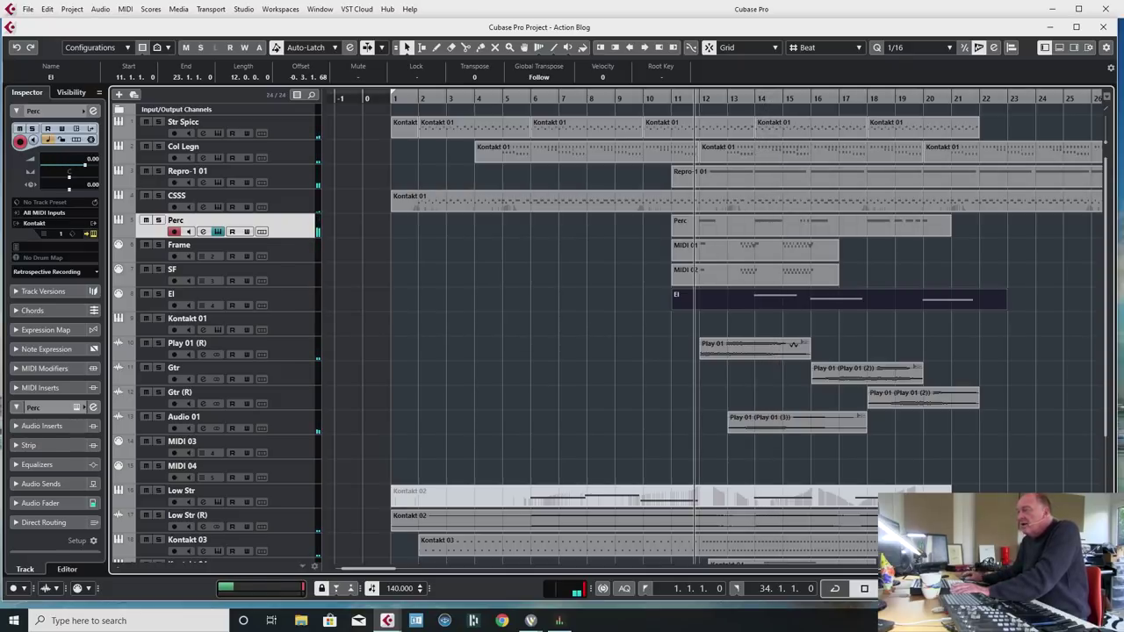
key(KP_Add)
key(ctrl+KP_1)
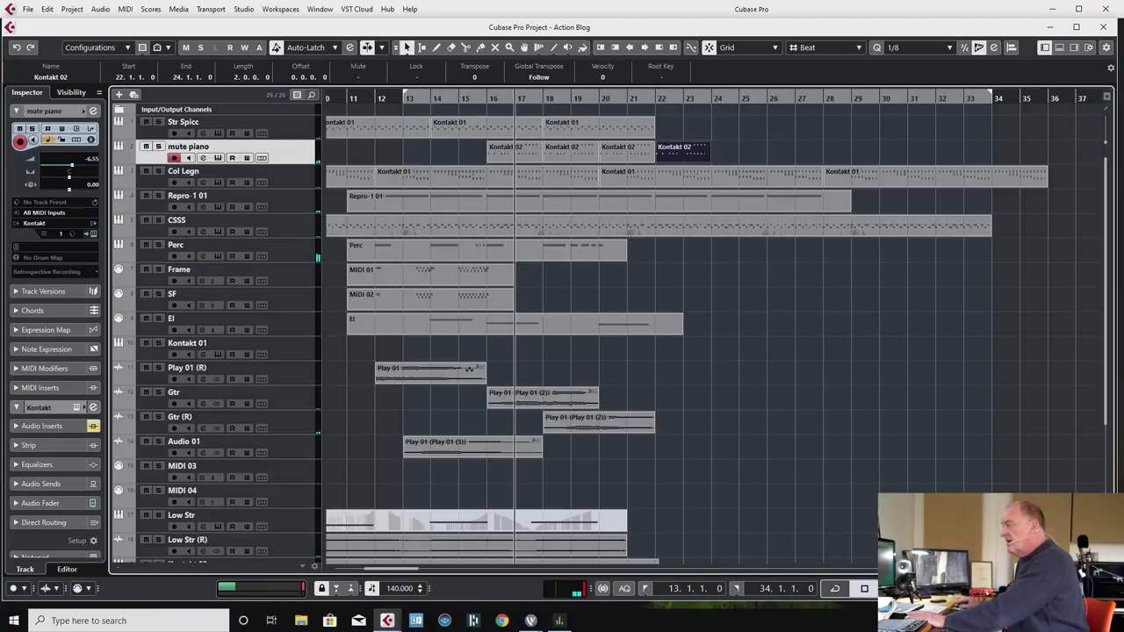
Open the Kontakt 01 track's instrument and load the Horns a6 patch from the Spitfire Symphonic Brass library.
scroll(603, 333, down, 3)
scroll(603, 334, up, 3)
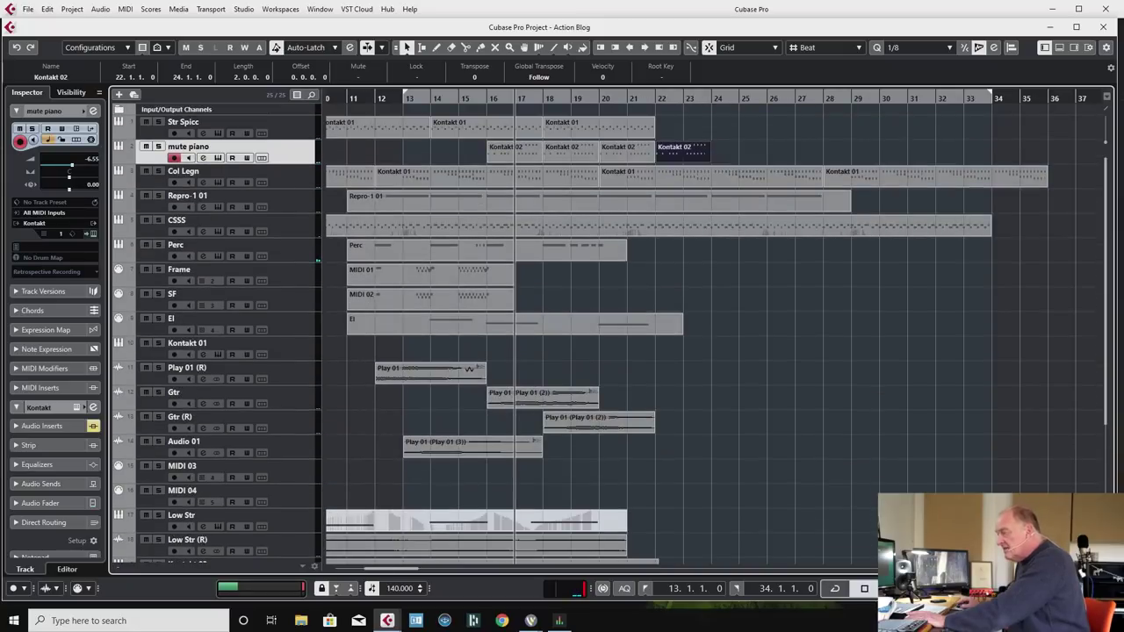
click(220, 470)
scroll(615, 334, down, 3)
scroll(614, 334, up, 3)
click(219, 347)
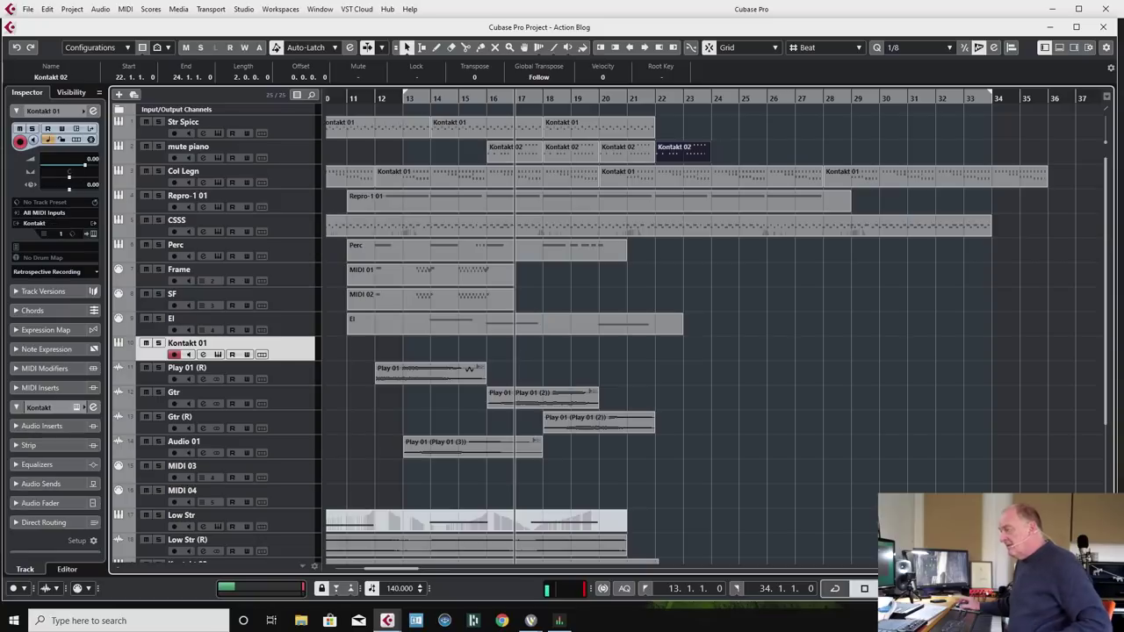
click(217, 354)
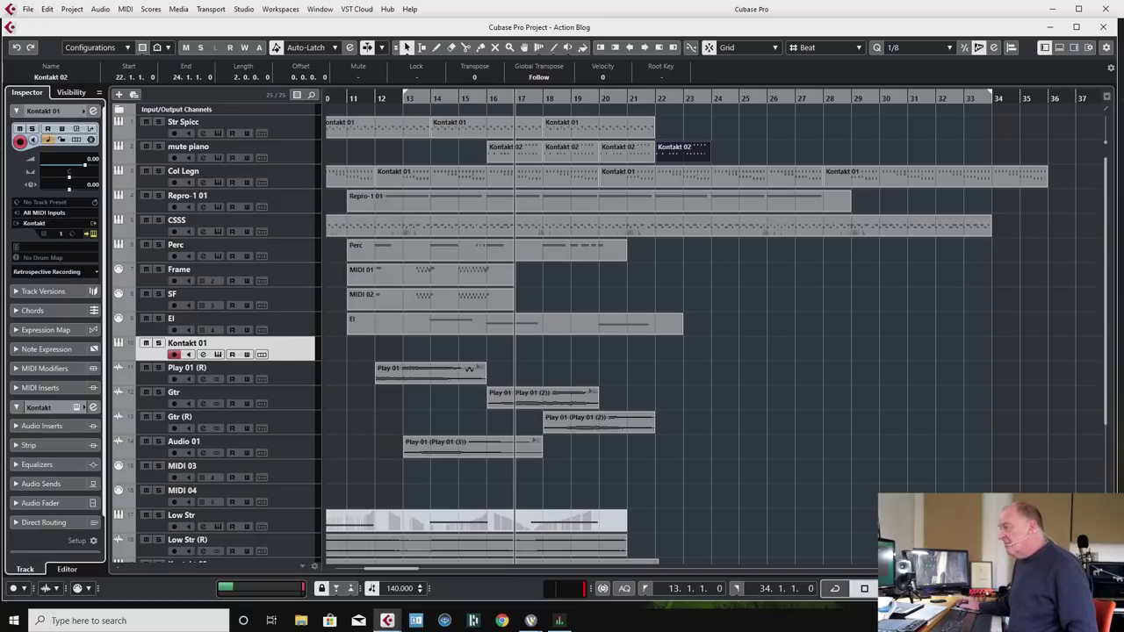
click(340, 331)
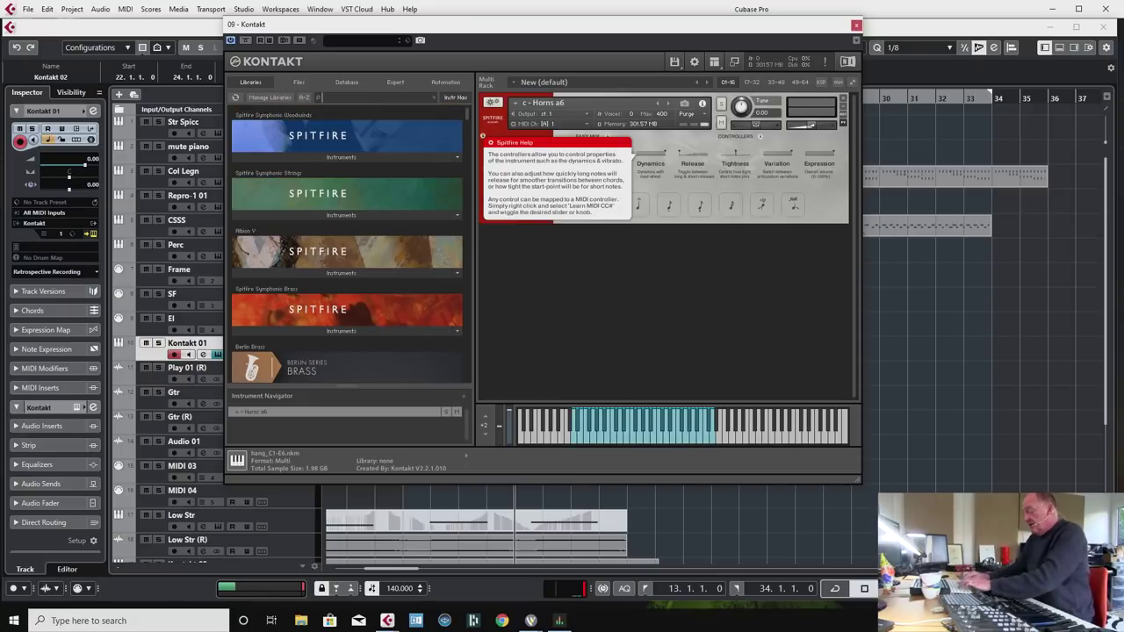
Search the Kontakt libraries for "metr" and replace Horns a6 with Metropolis Ark 1's 02. Cimbassi a3 Staccato, closing the instrument window.
text(metr)
click(341, 157)
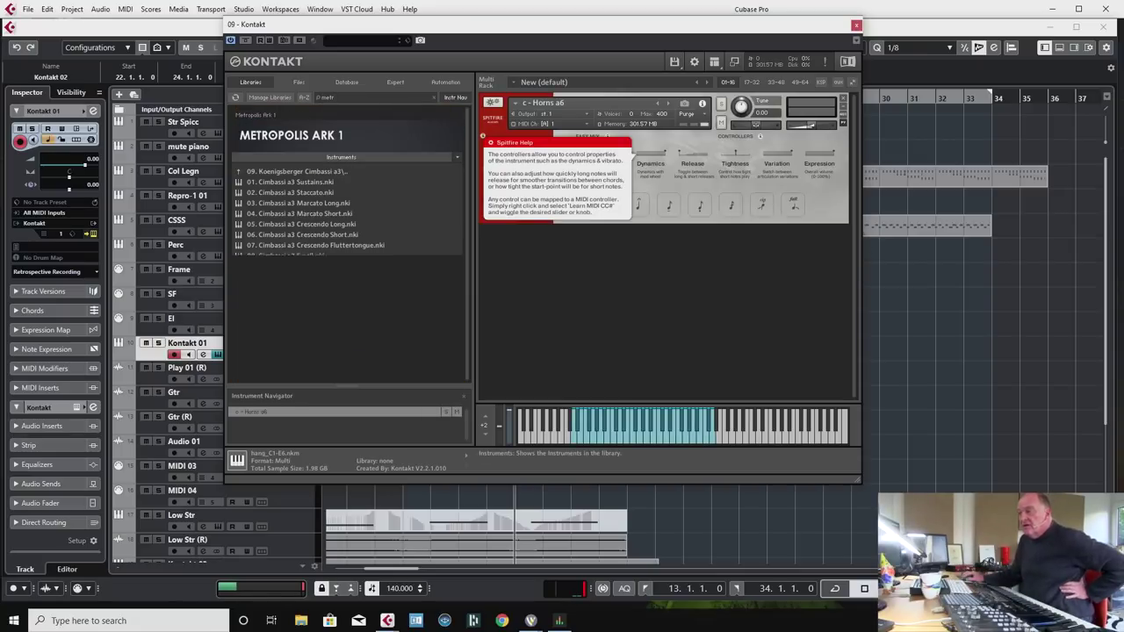
click(297, 171)
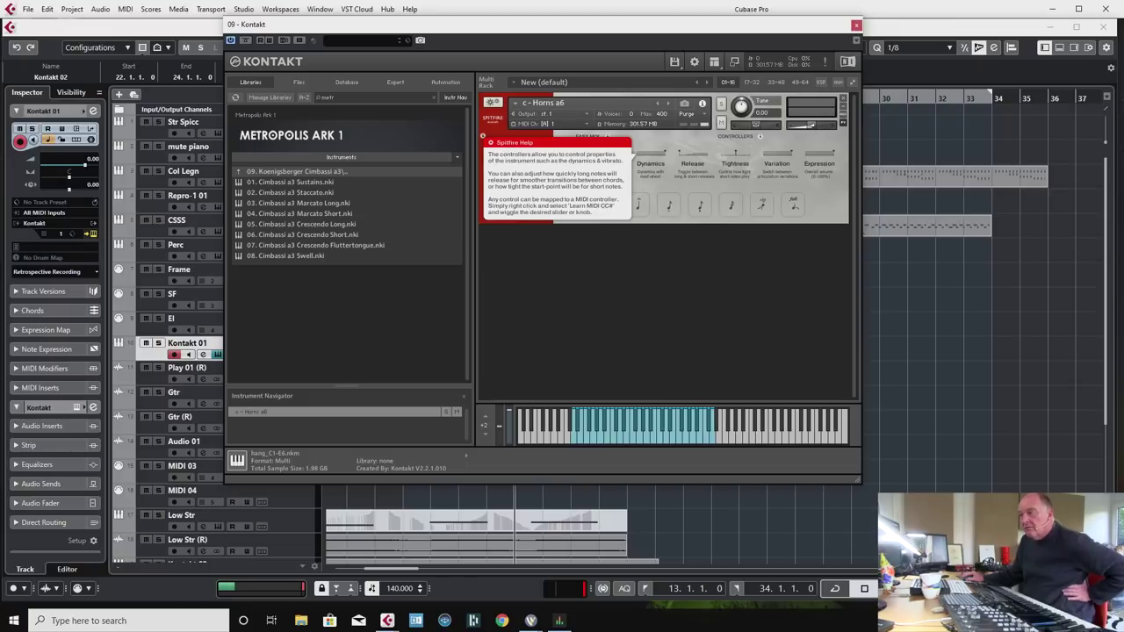
click(289, 192)
drag(290, 192, 597, 114)
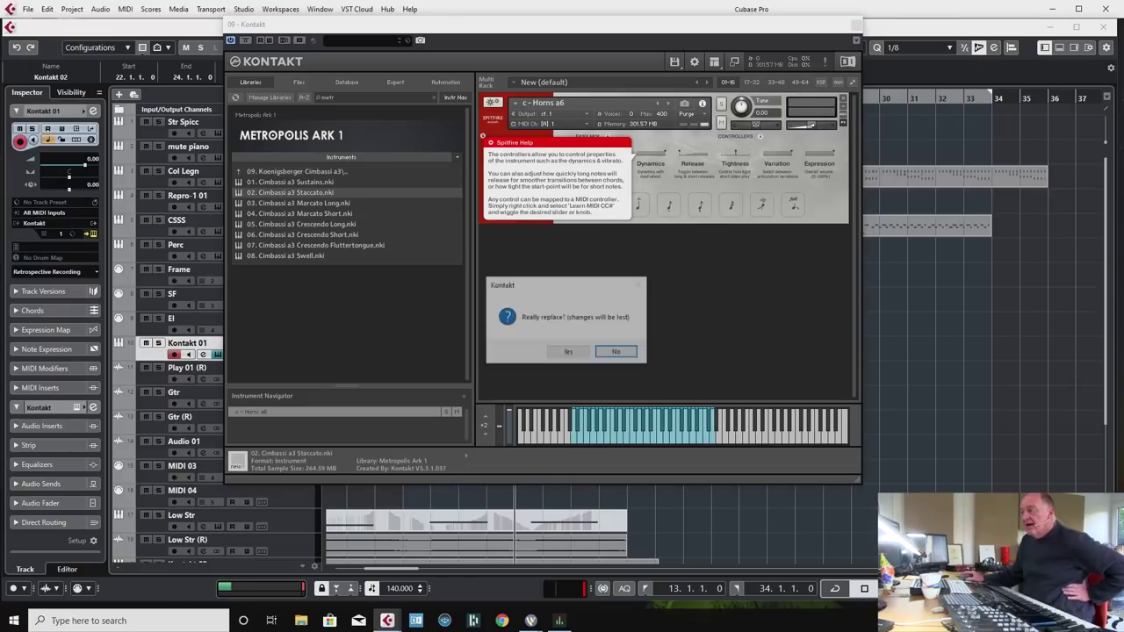
click(568, 351)
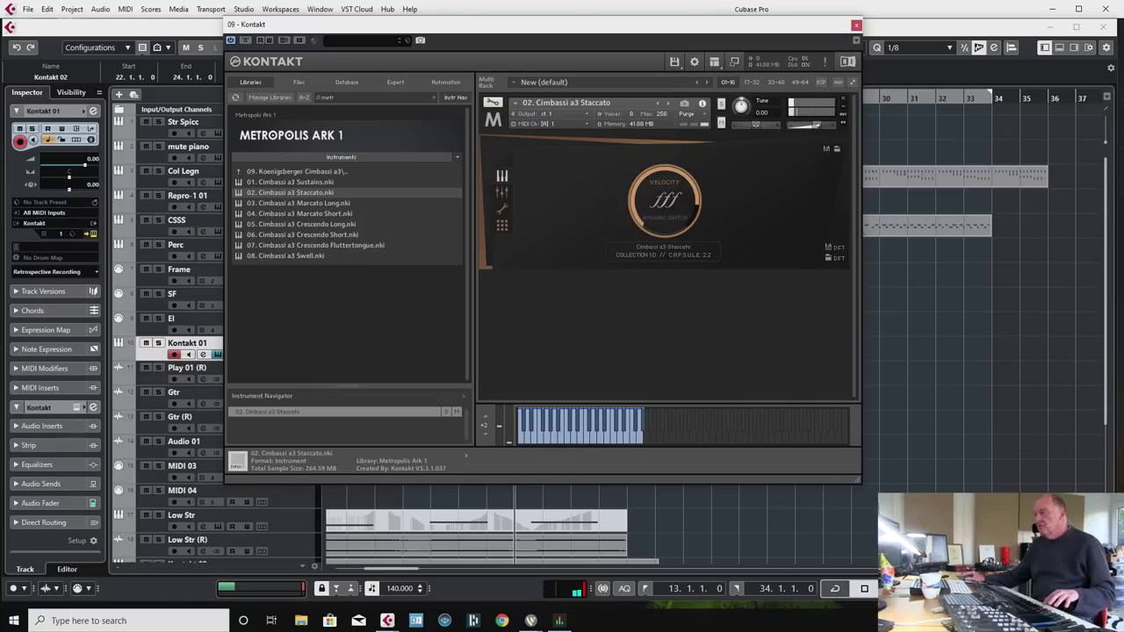
click(856, 24)
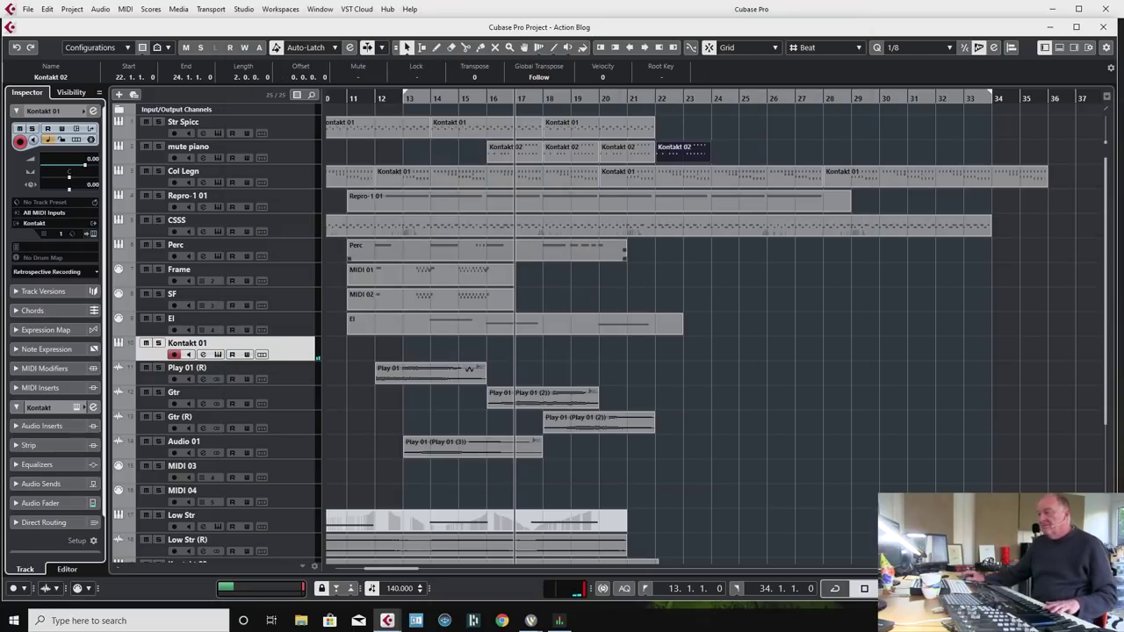
Record a Cimbassi staccato part on the Kontakt 01 track starting at bar 17.
key(KP_Multiply)
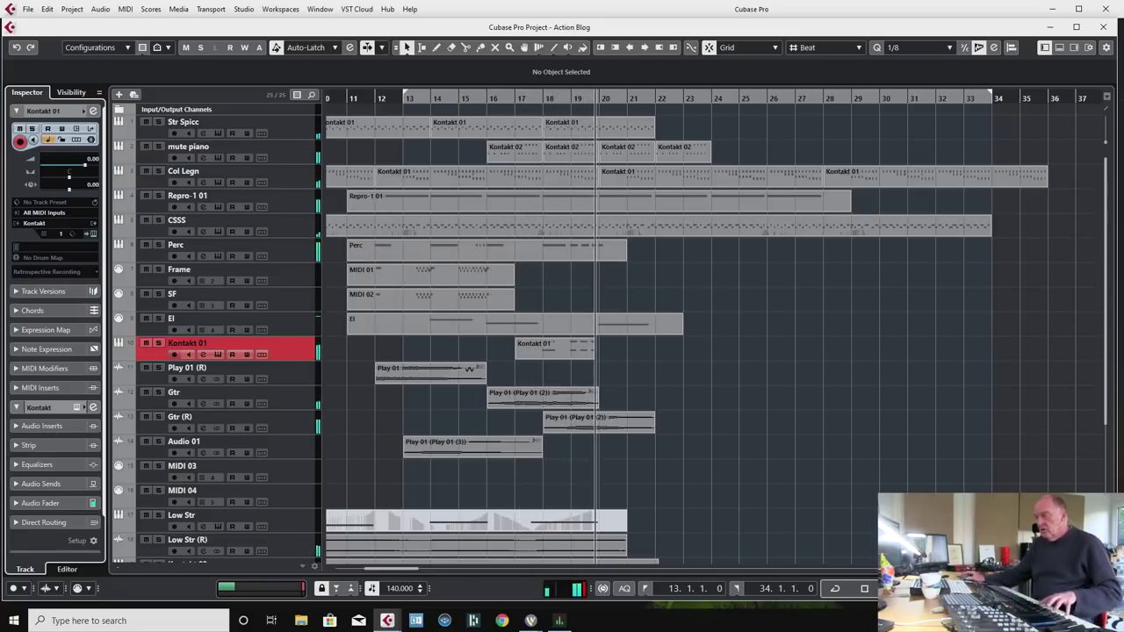
key(space)
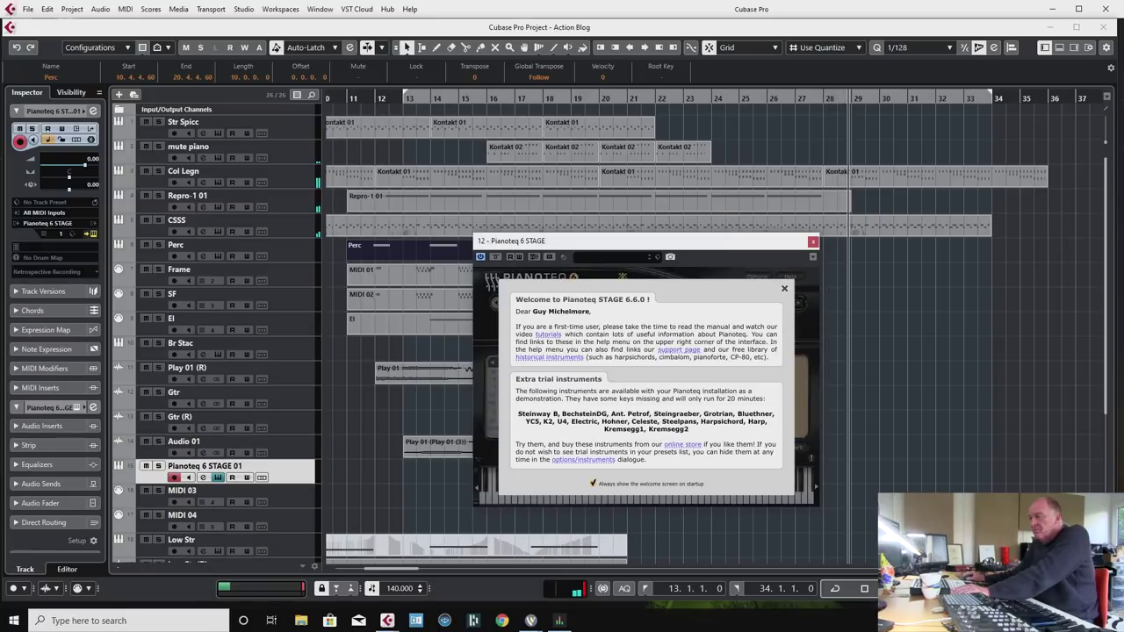
Dismiss the Pianoteq 6 STAGE welcome screen.
click(784, 288)
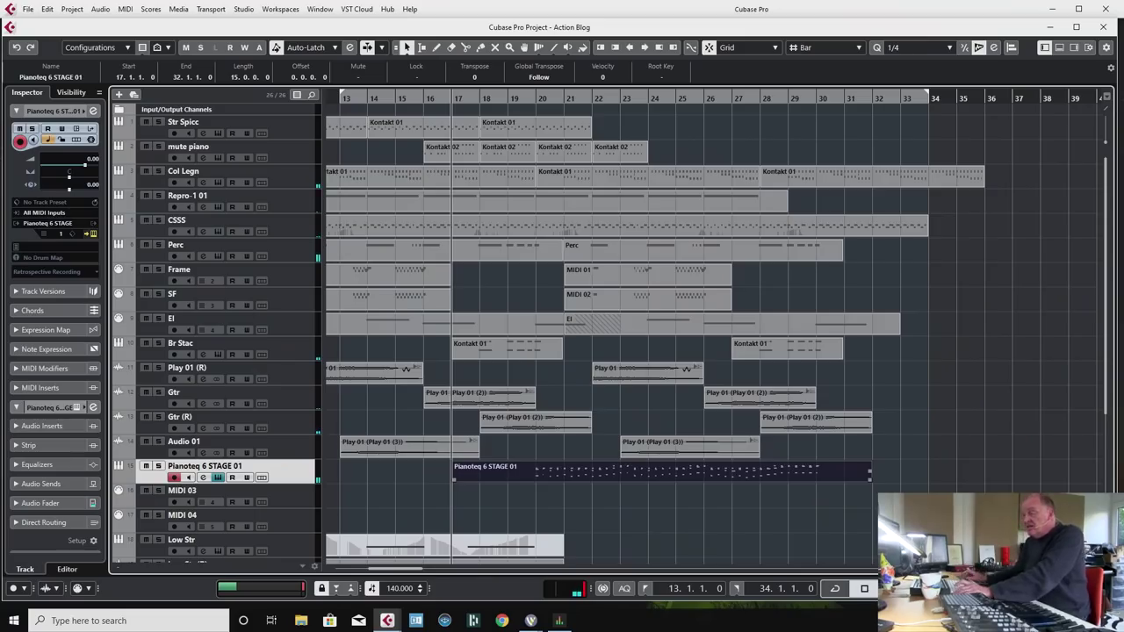
Quantize the recorded Pianoteq 6 STAGE 01 part to 1/8 during playback and trim its start to bar 20.
key(space)
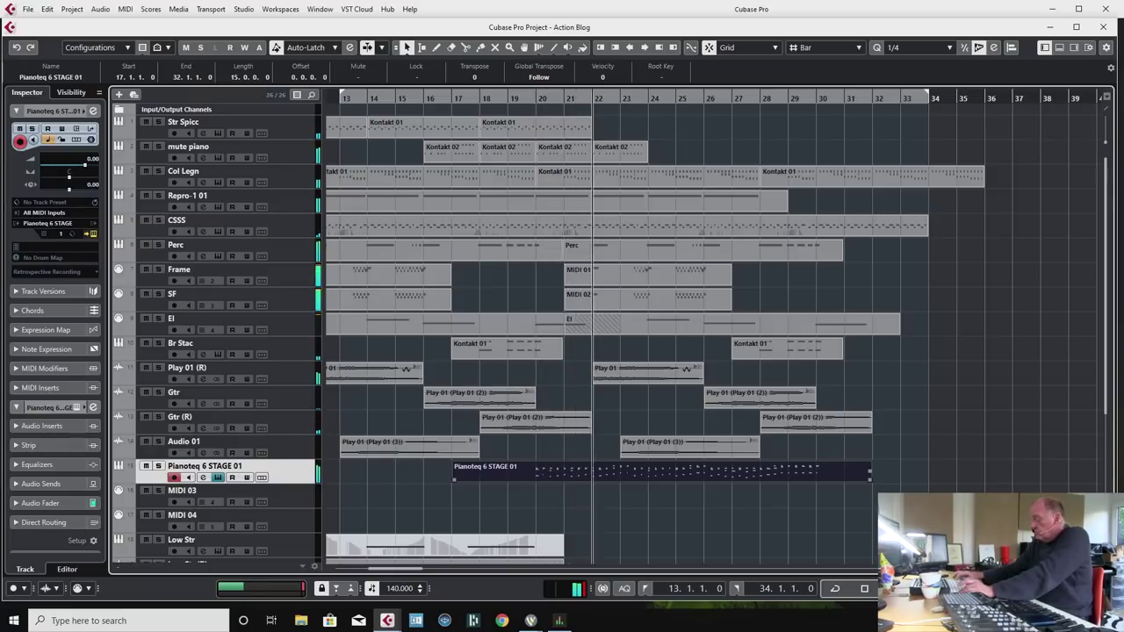
key(q)
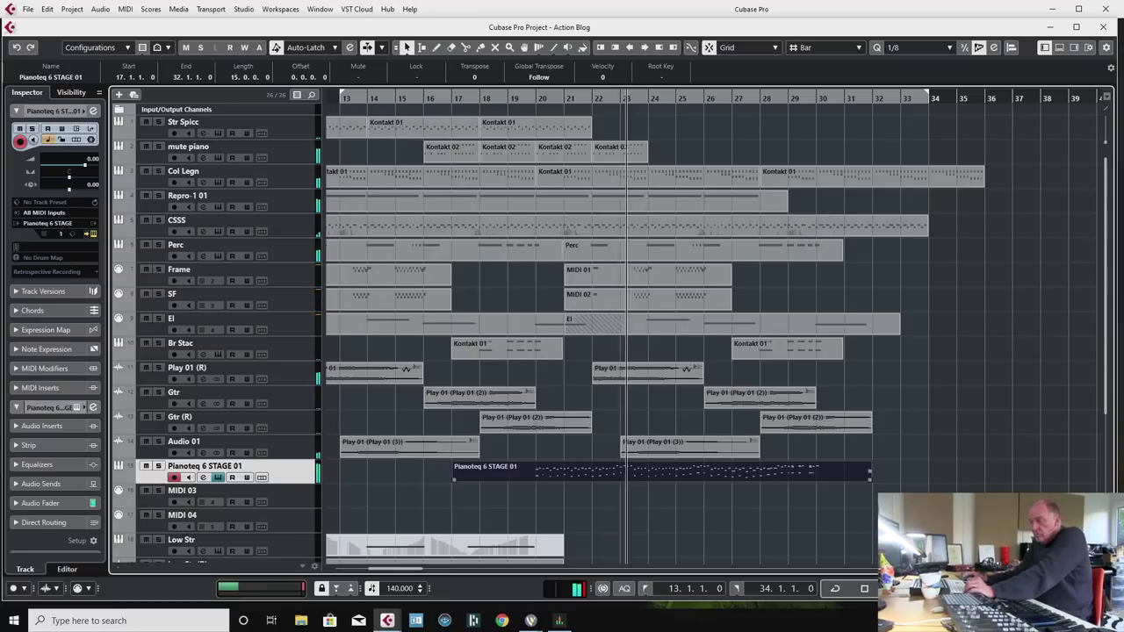
drag(454, 478, 537, 477)
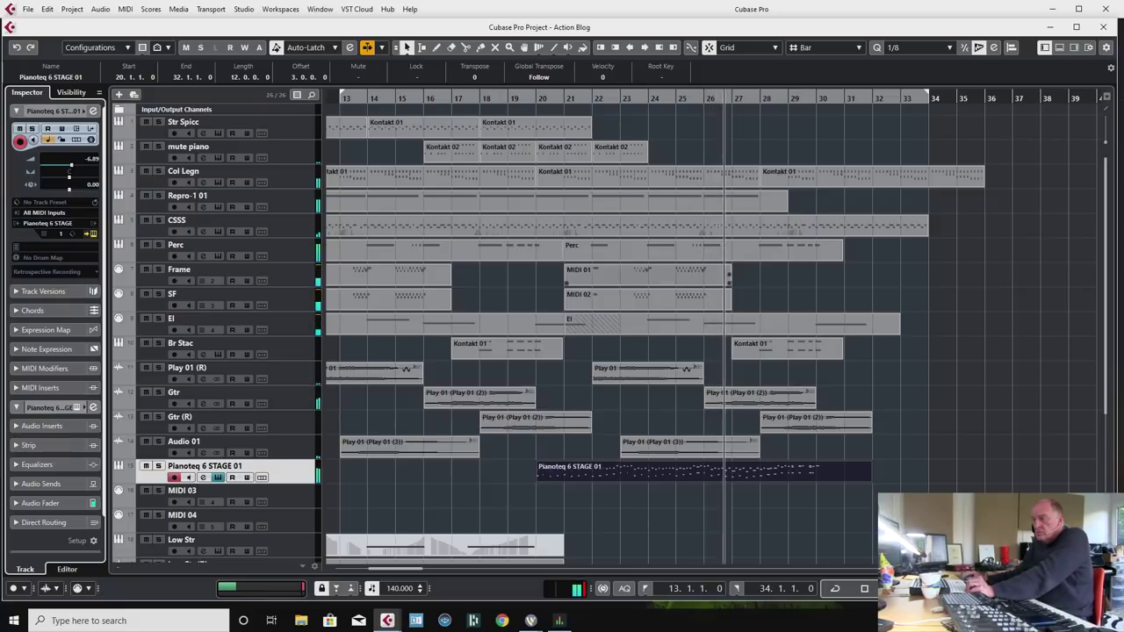
Shorten the last Kontakt 01 part on Str Spicc to bar 20 and place a copy of the Pianoteq part there.
drag(590, 134, 566, 134)
drag(546, 473, 576, 126)
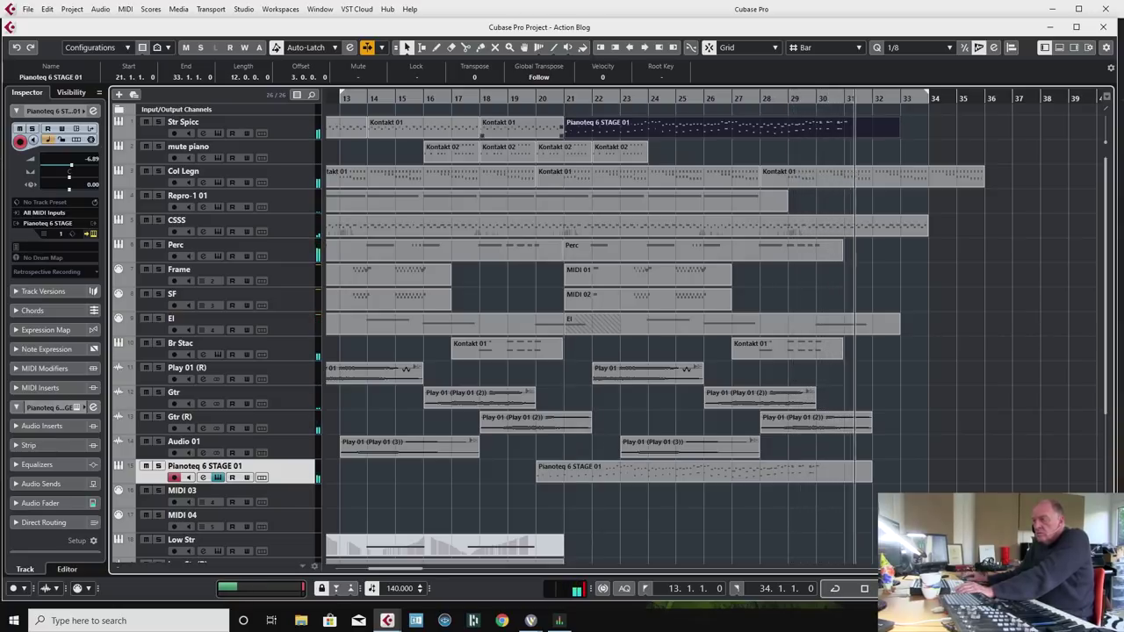
drag(561, 135, 534, 137)
mouse_move(608, 124)
mouse_down()
mouse_move(580, 112)
mouse_move(588, 130)
mouse_up()
key(space)
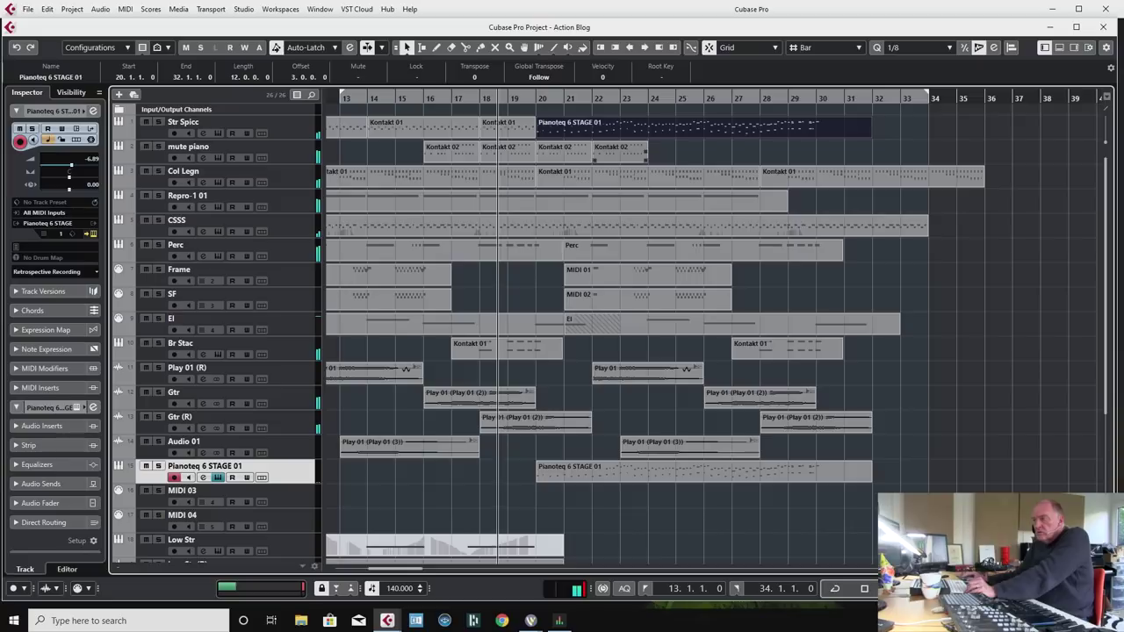
Duplicate the last two Kontakt 02 parts on the mute piano track twice, filling it up to bar 32.
drag(676, 162, 587, 153)
key(ctrl+d)
key(ctrl+d)
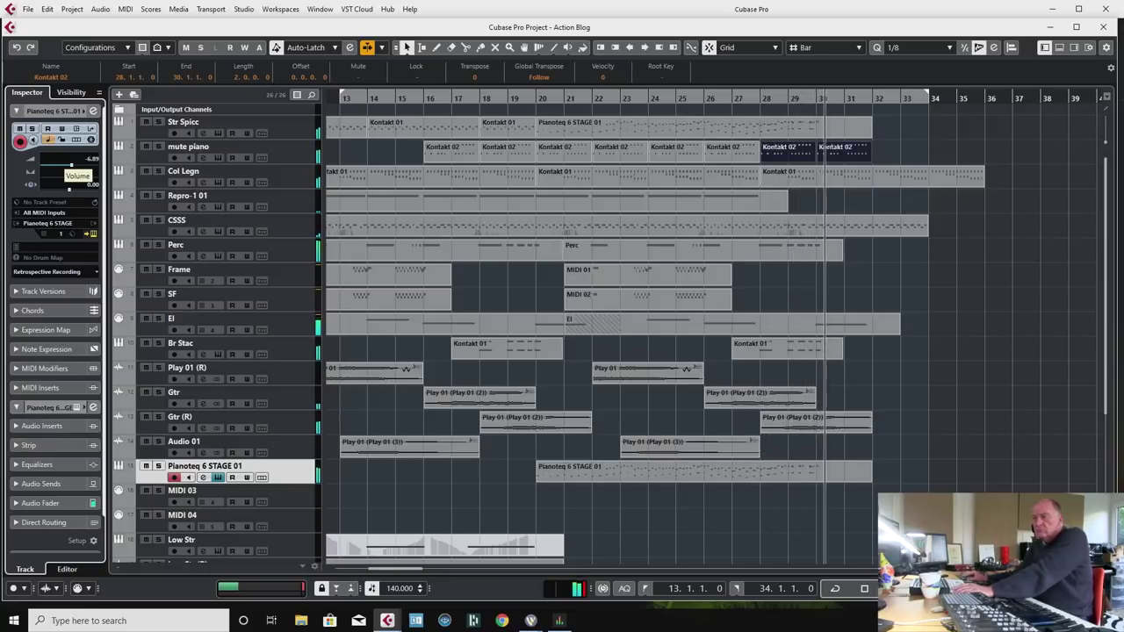
Shorten the Pianoteq 6 STAGE 01 part on its own track to end at bar 29.
key(space)
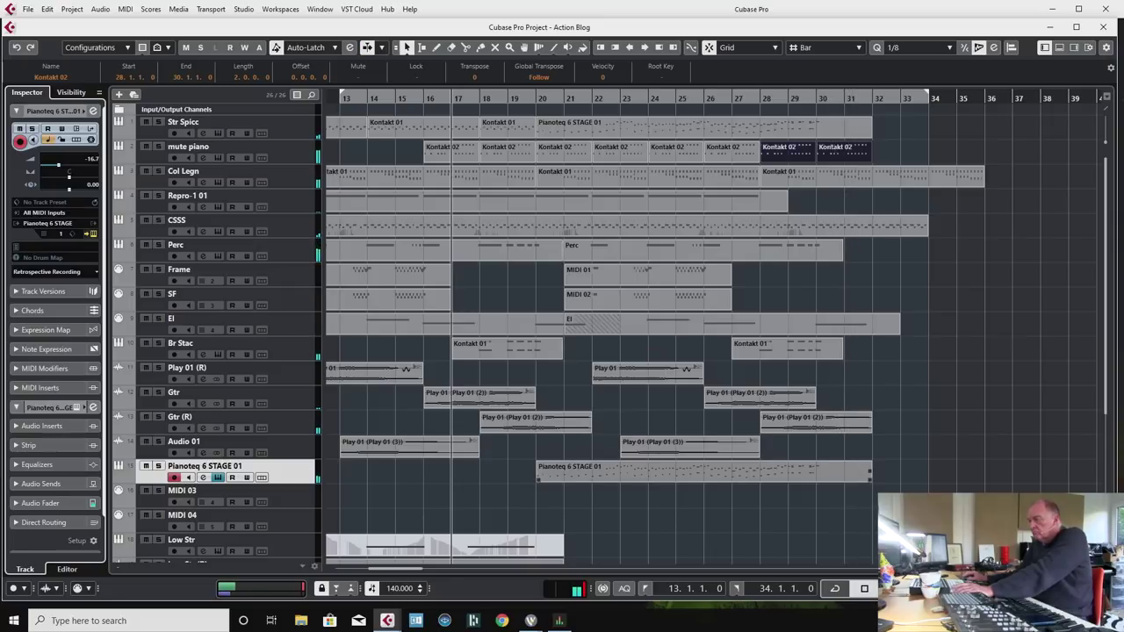
click(689, 471)
drag(869, 474, 787, 478)
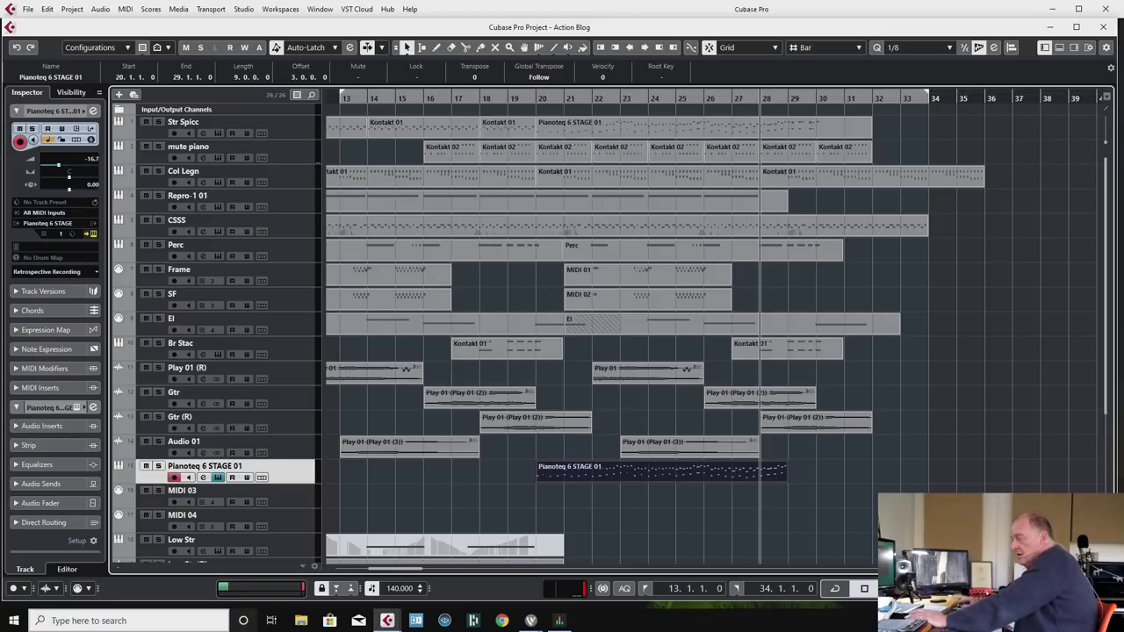
Check the MIDI record modes and record a new Pianoteq part from bar 29 to bar 32.
click(82, 588)
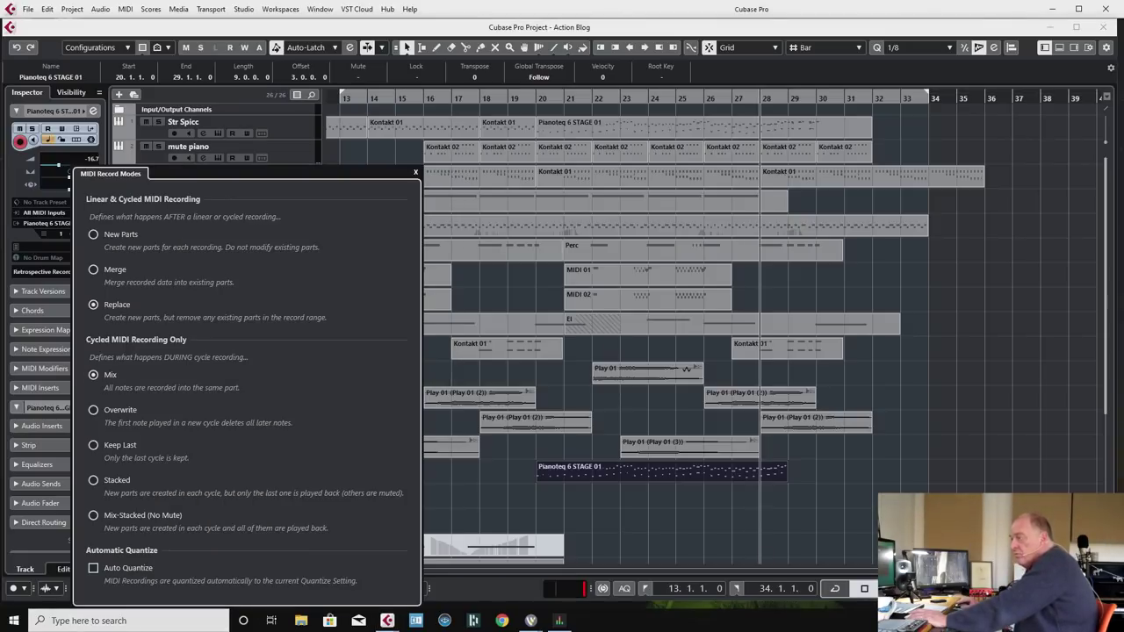
key(Escape)
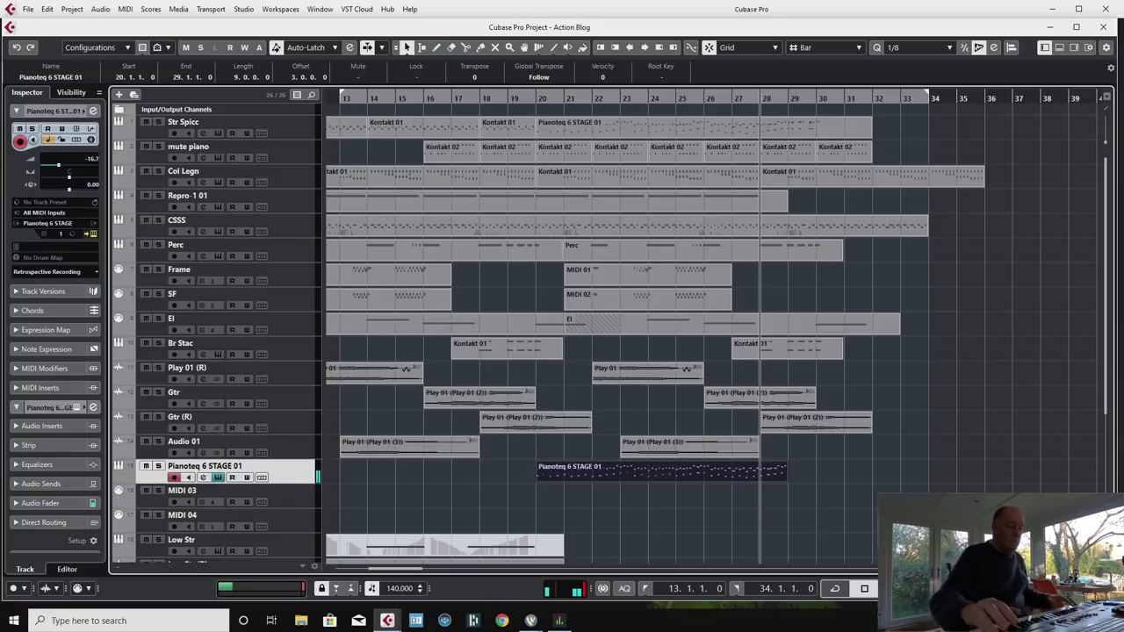
key(*)
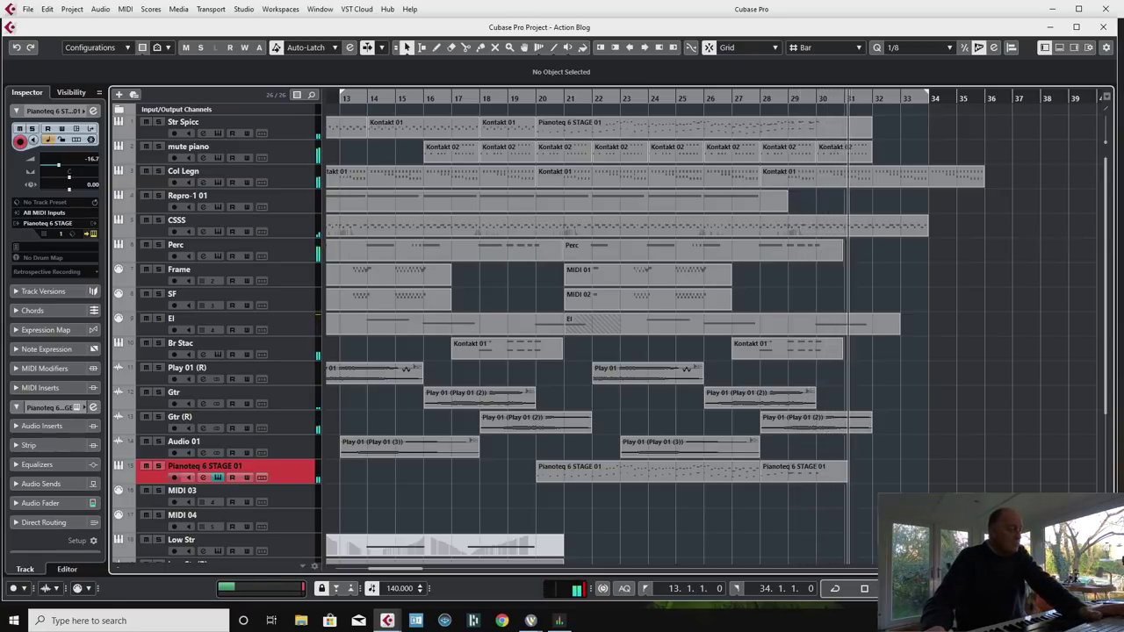
key(KP_Multiply)
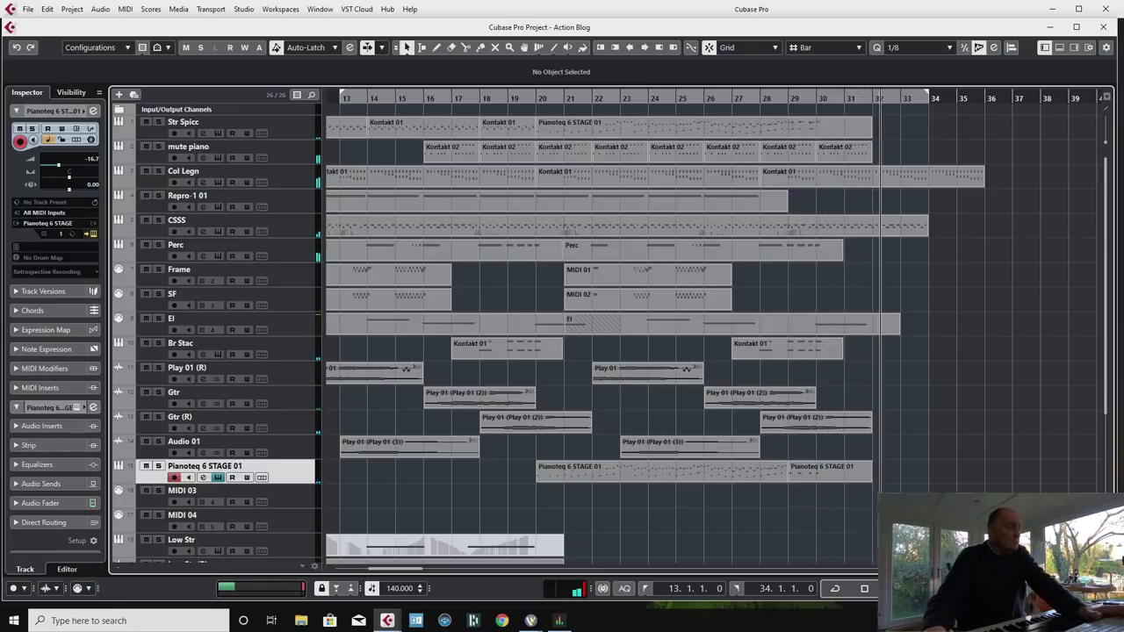
Move the right locator to bar 36 and shorten the last Col Legn part to end at bar 34.
drag(926, 93, 984, 94)
drag(982, 180, 926, 180)
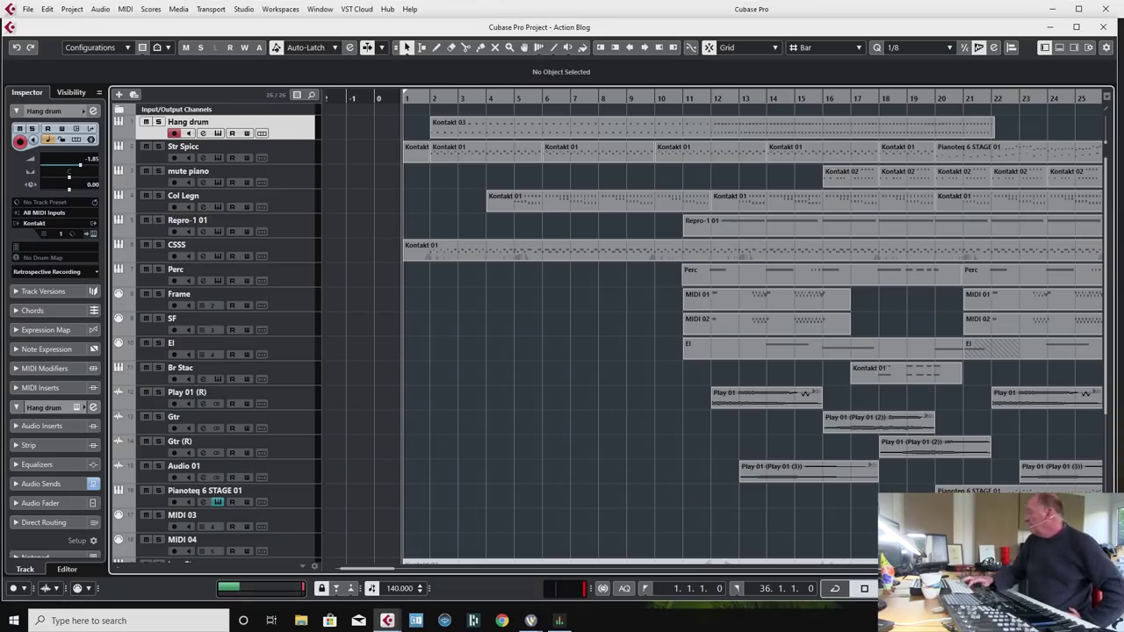
Play the cue back from bar 1.
key(space)
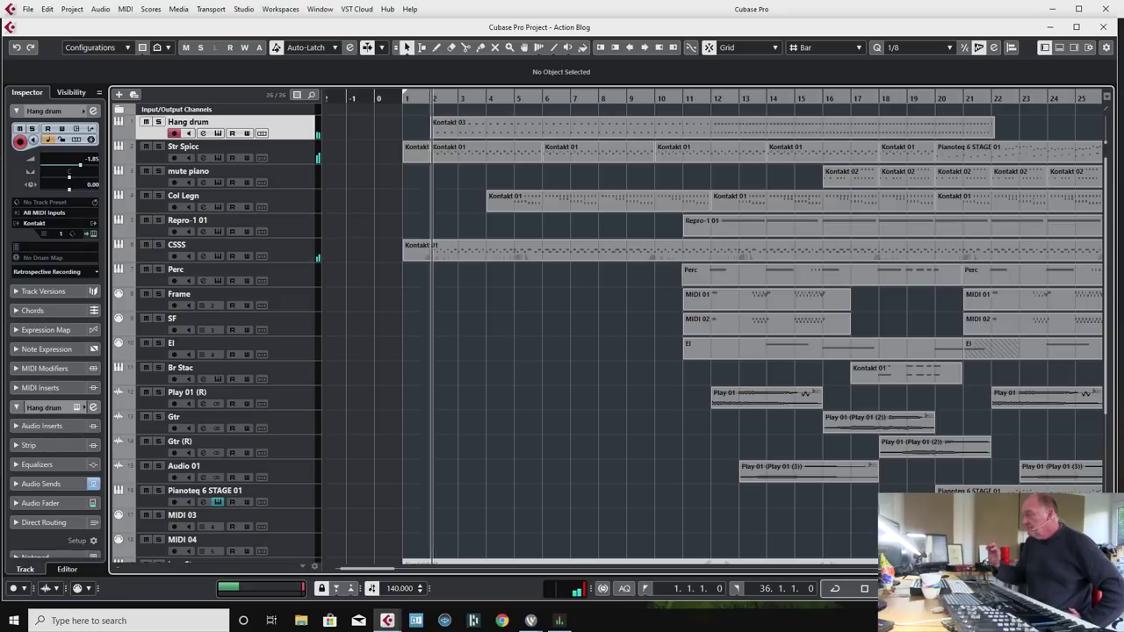